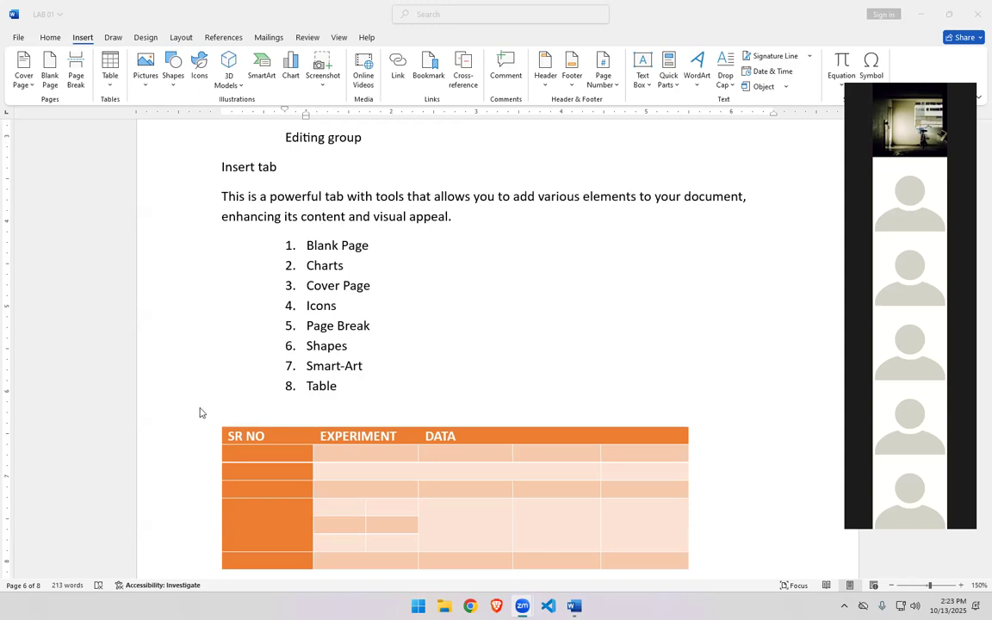
Step: Delete the entire orange SR NO / EXPERIMENT / DATA table below the numbered list
click(217, 436)
click(217, 423)
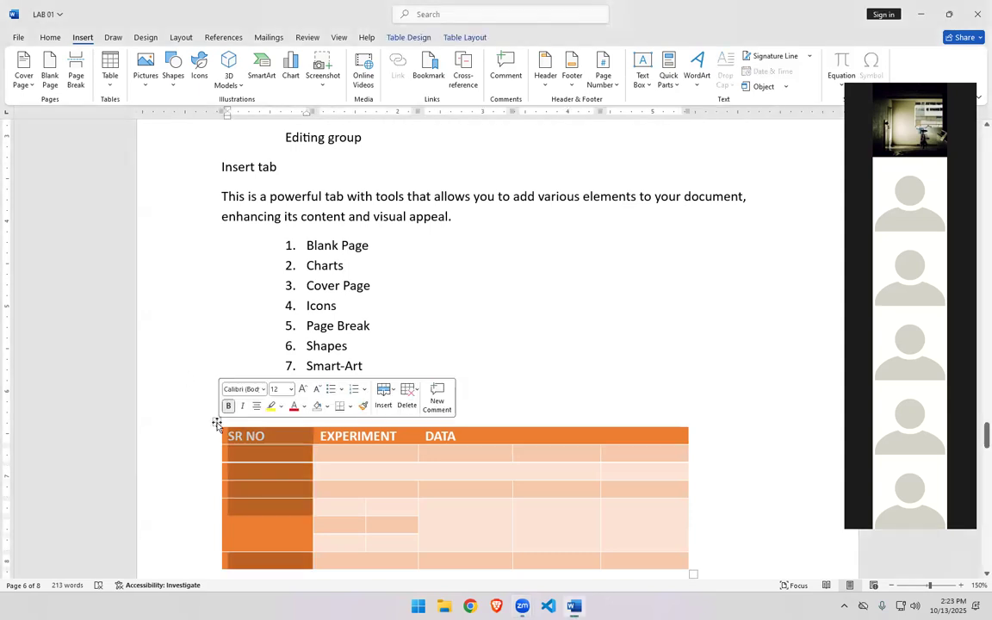
click(217, 423)
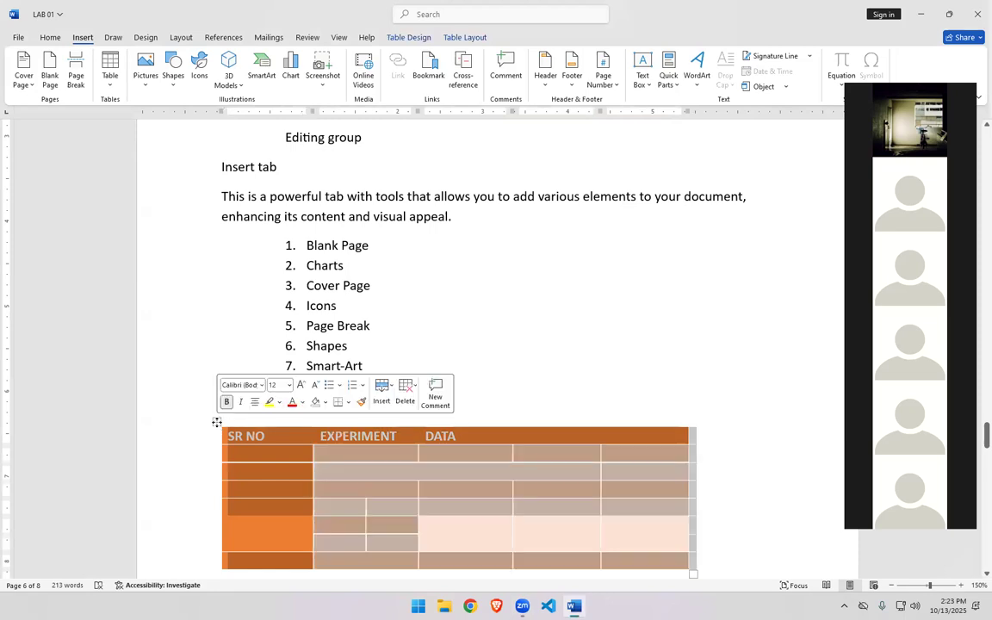
key(BackSpace)
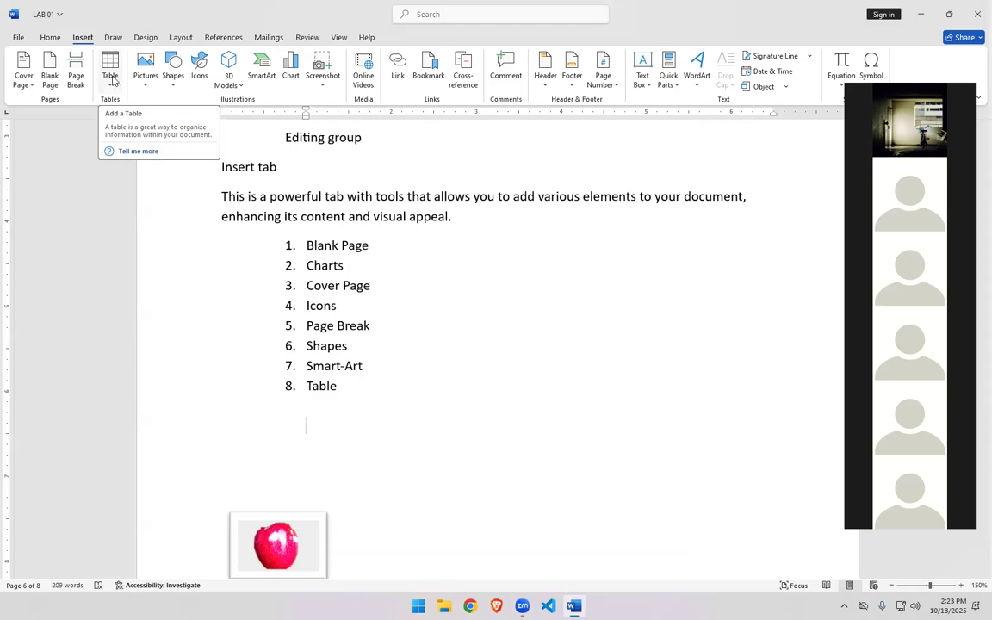
Step: Insert a blank table with six columns and six rows below the numbered list
click(111, 77)
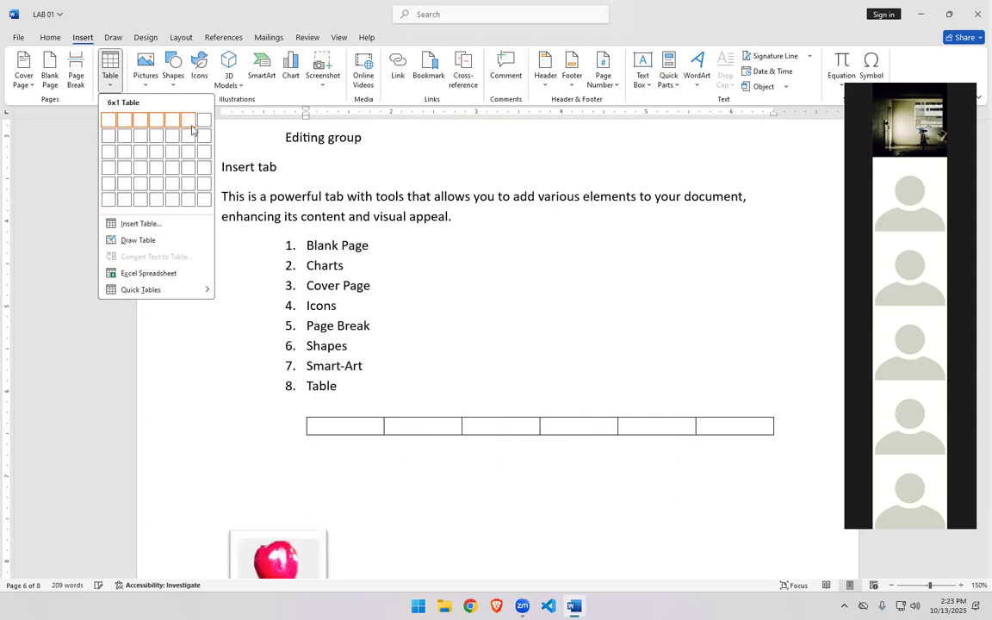
click(186, 203)
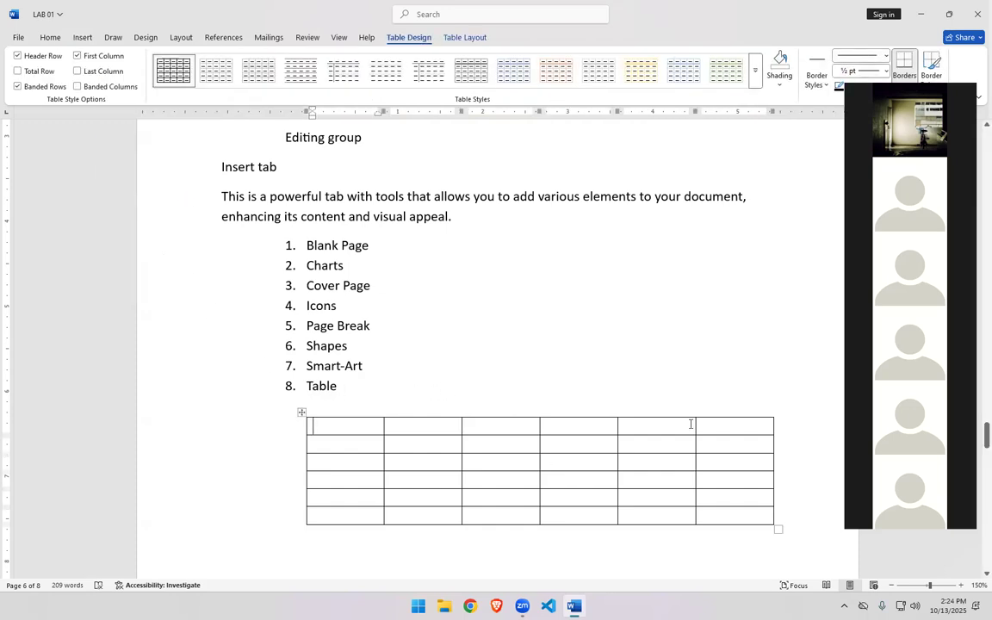
Step: Preview the Grid Table 5 Dark - Accent 1 style on the new table without applying it
mouse_move(305, 438)
click(754, 80)
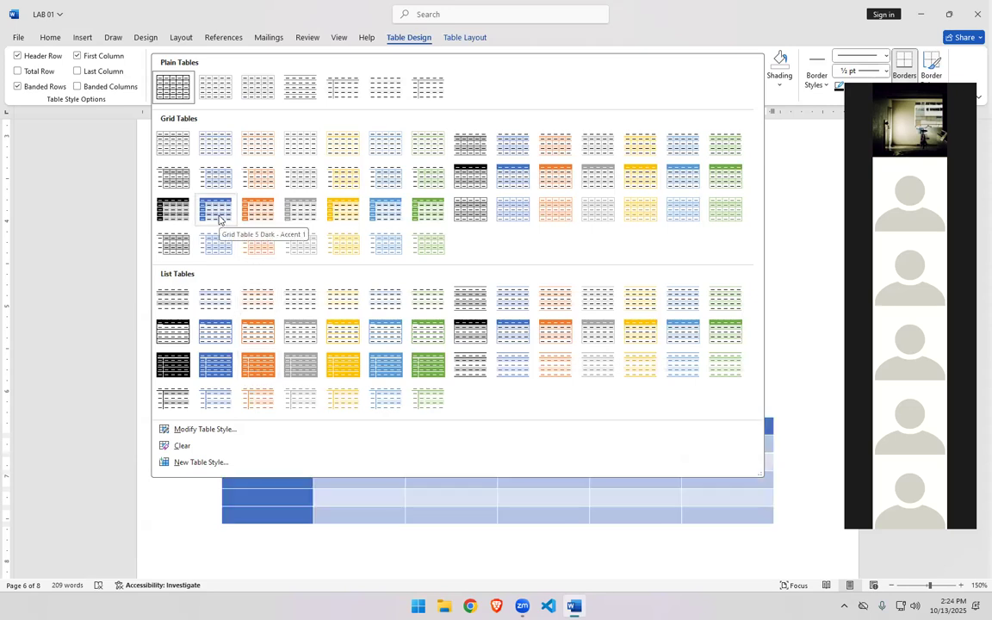
click(780, 268)
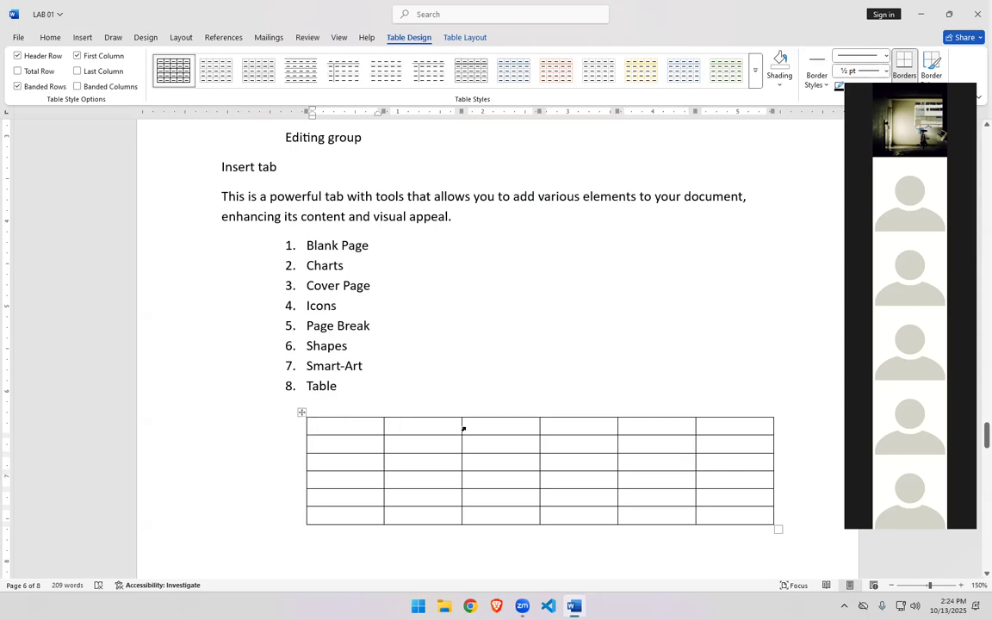
Step: Insert a new column to the right of the table's first column
right_click(352, 429)
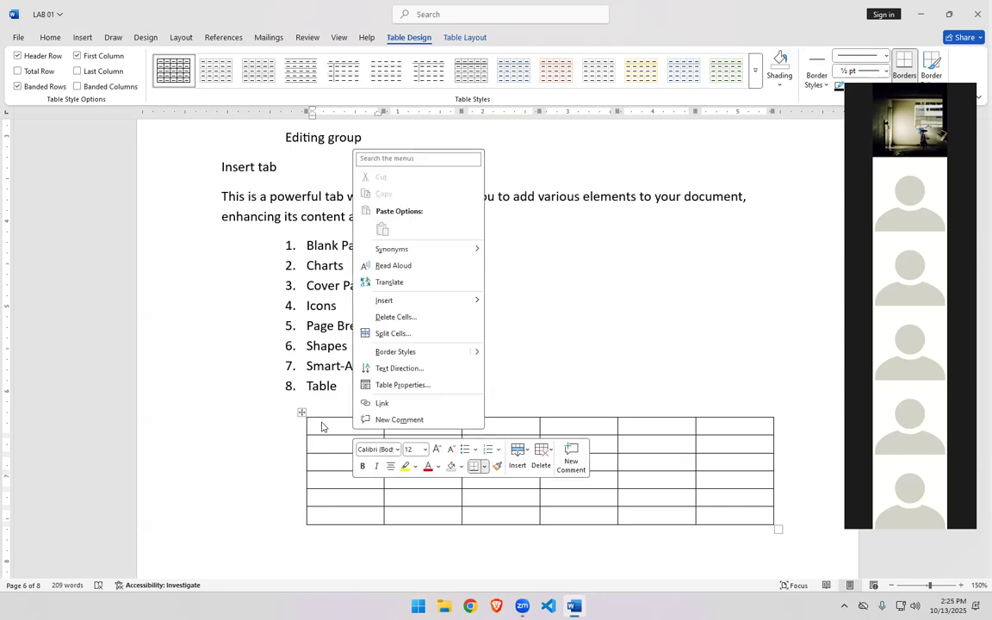
mouse_move(401, 303)
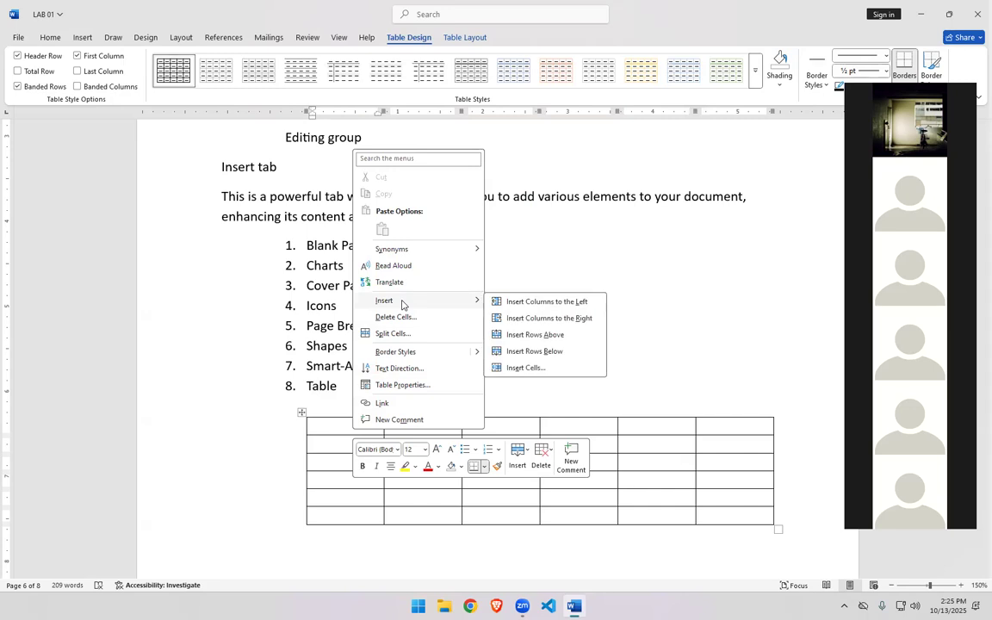
click(524, 318)
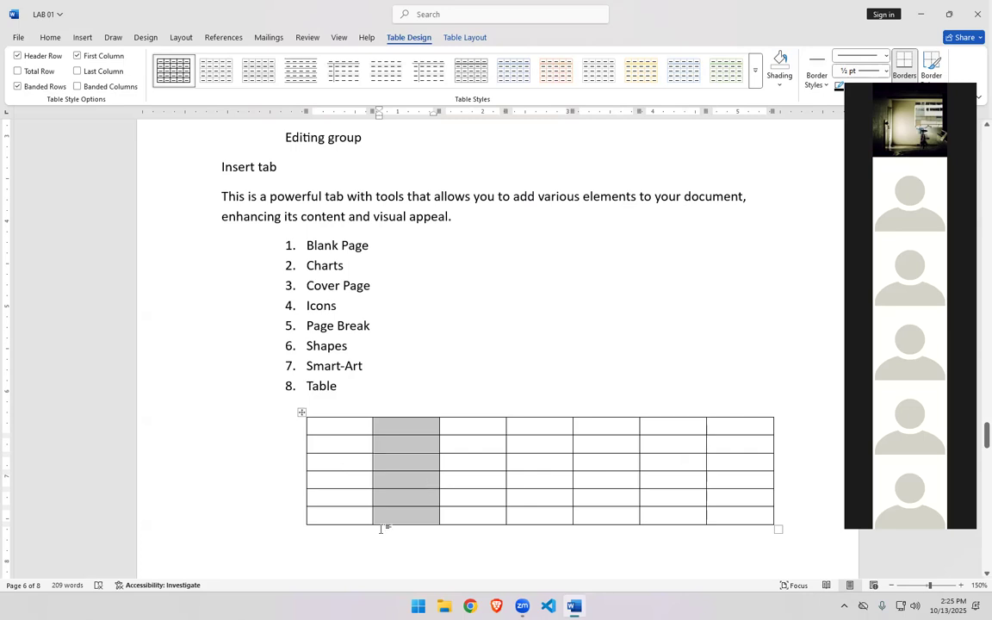
Step: Shift the whole table toward the left page margin by decreasing its indent twice
click(297, 432)
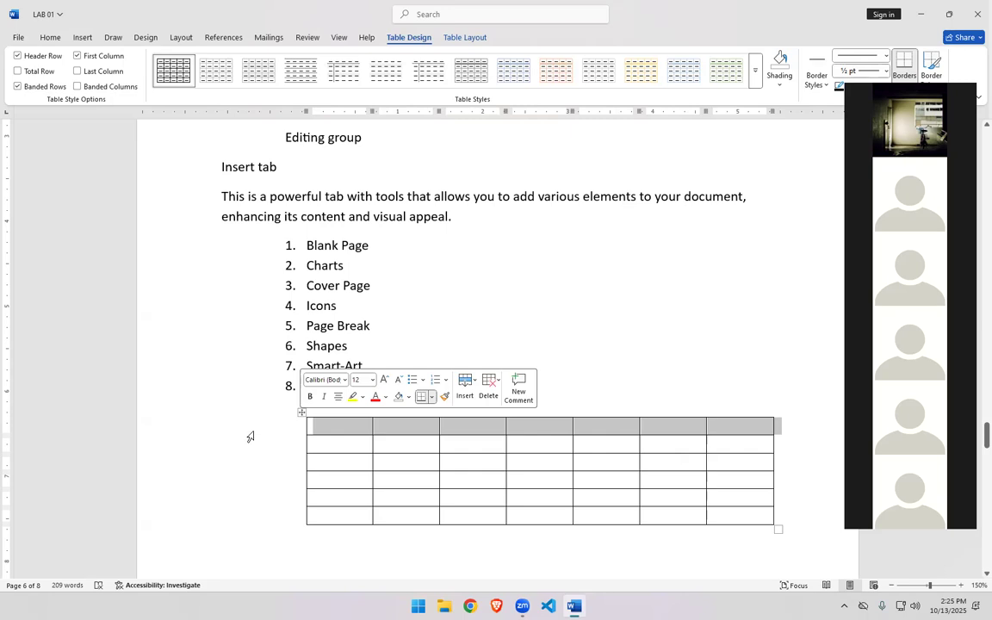
click(241, 466)
click(302, 413)
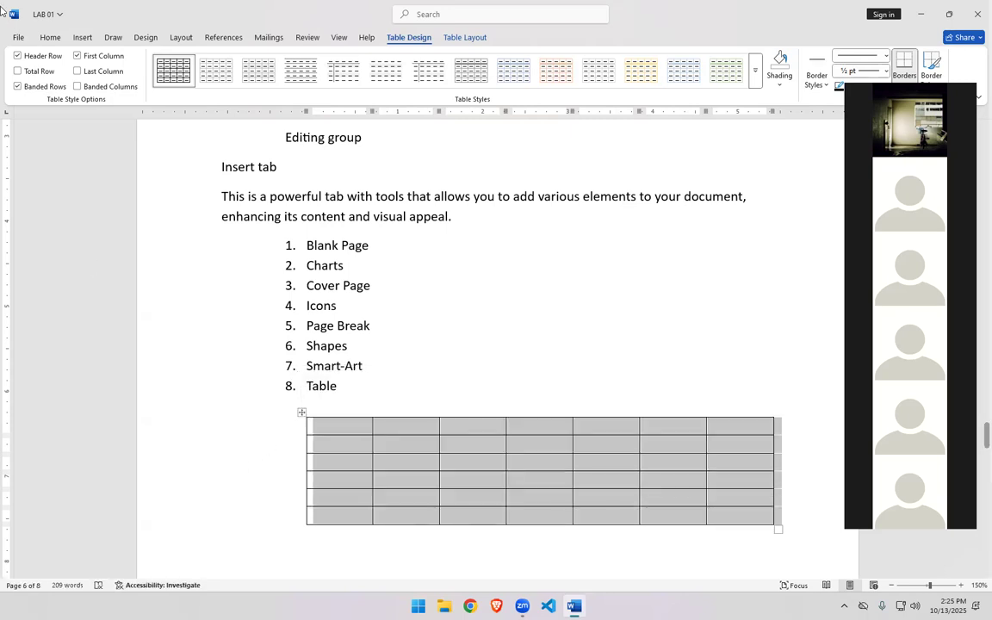
click(50, 37)
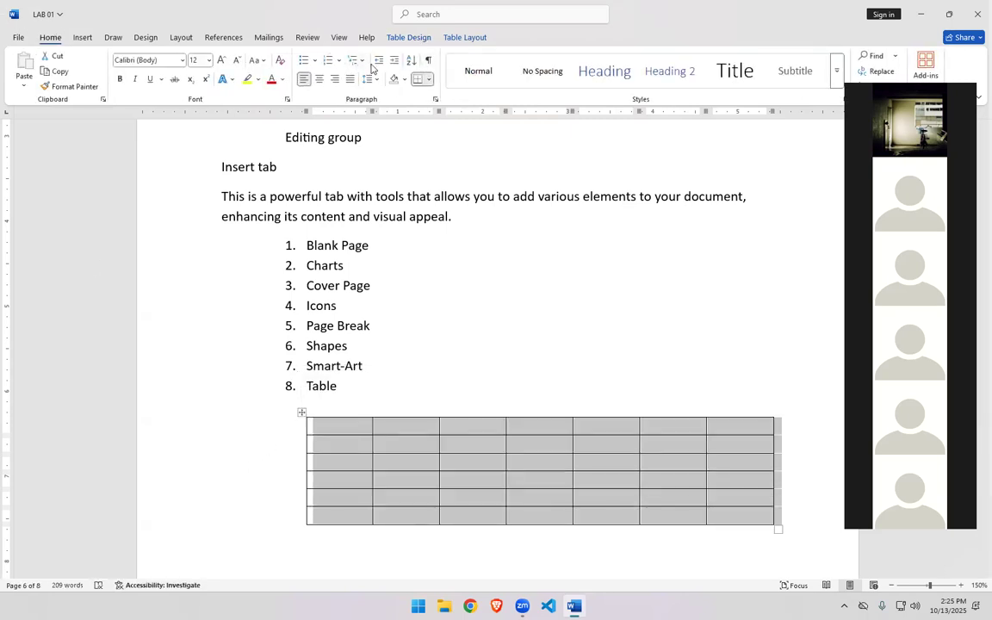
click(376, 64)
click(376, 65)
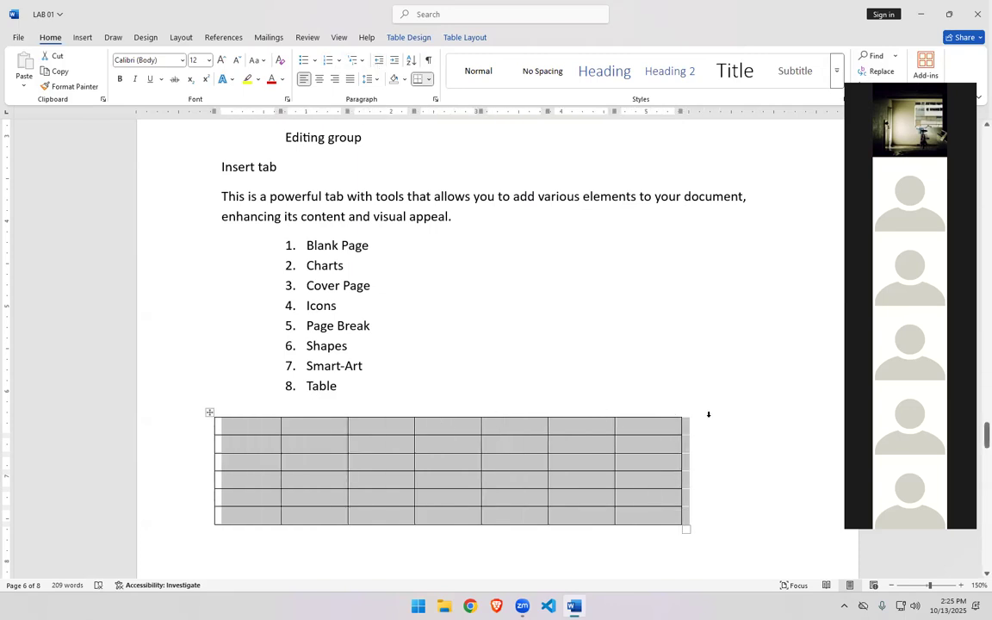
Step: Insert a new row below the table's last row
click(634, 423)
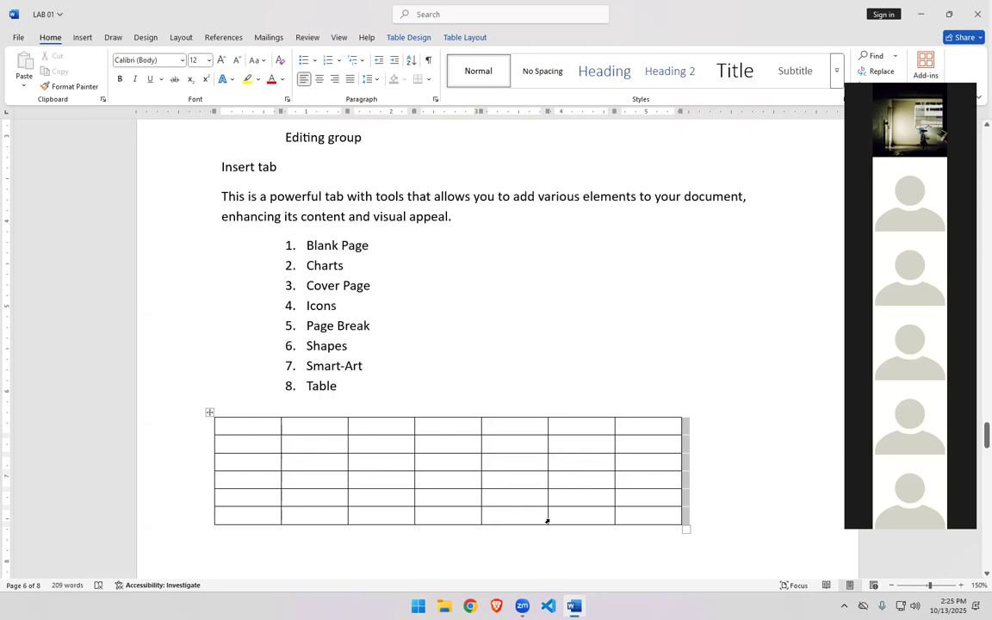
click(640, 518)
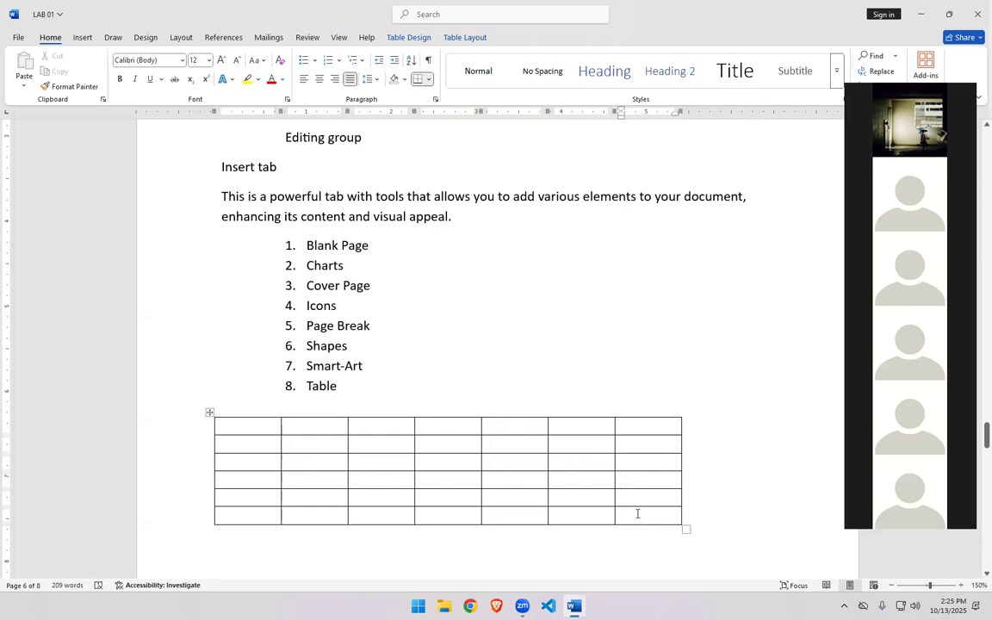
right_click(637, 514)
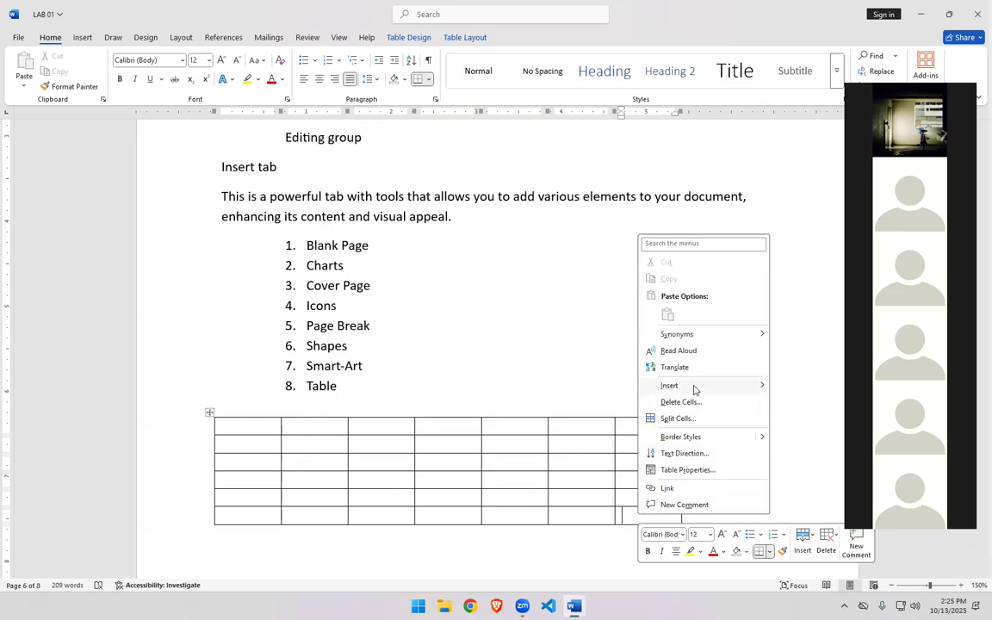
mouse_move(709, 391)
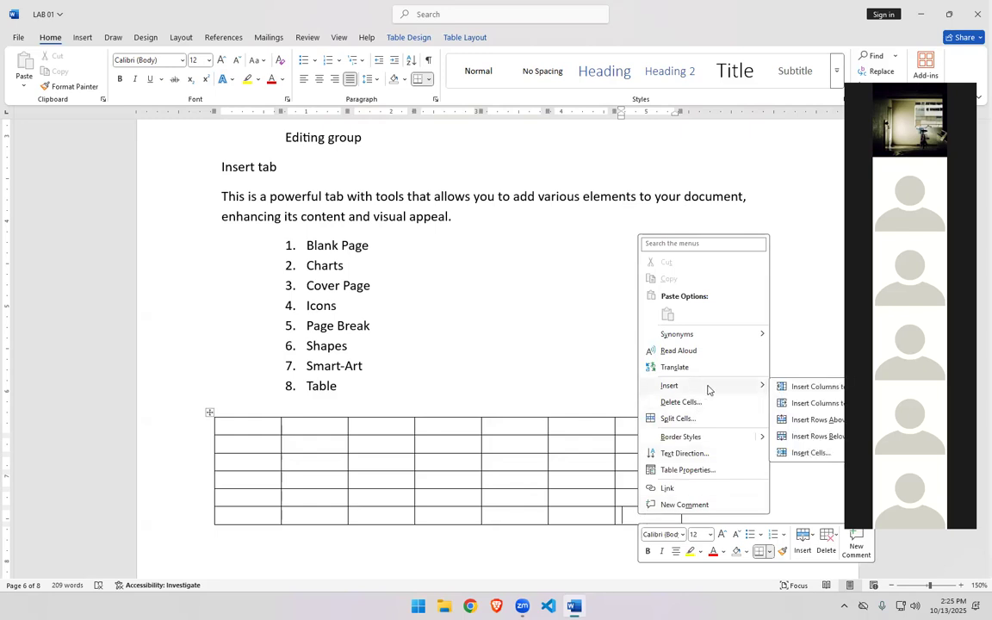
click(803, 437)
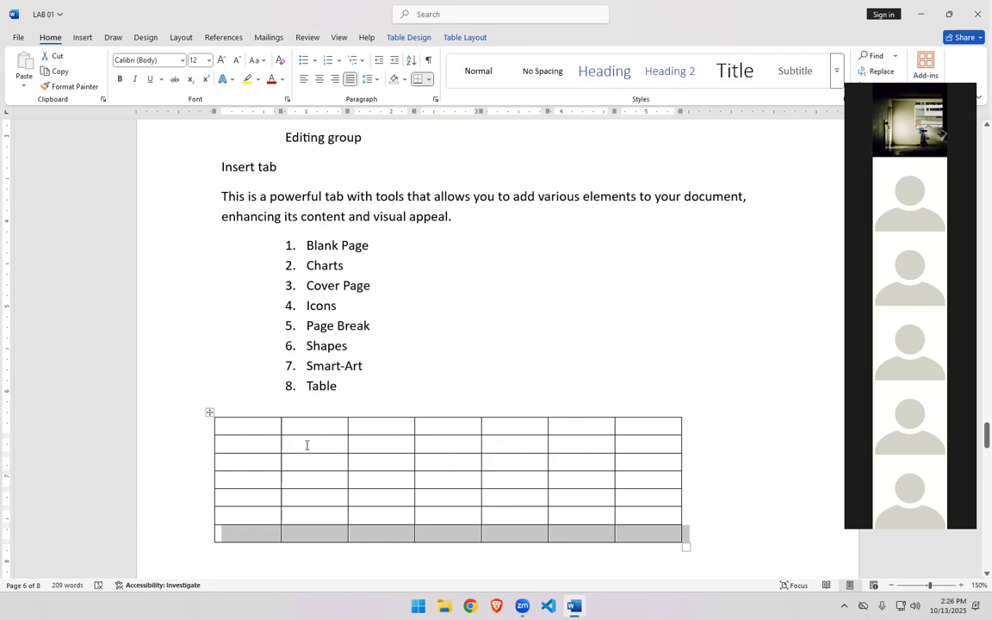
Step: Merge the cells in columns two to four of the table's second and third rows into one cell
drag(307, 444, 436, 456)
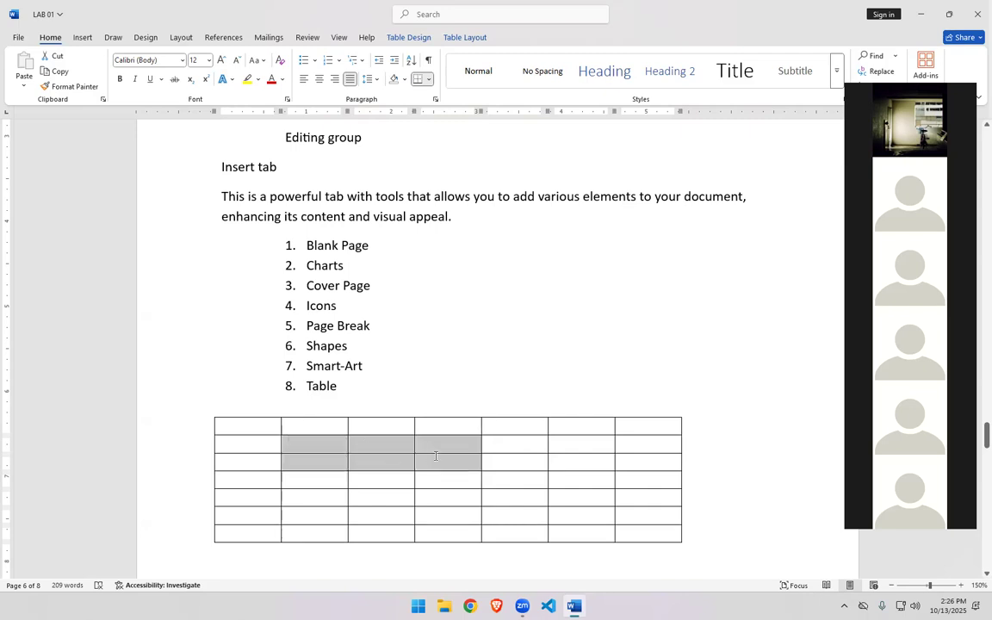
right_click(372, 454)
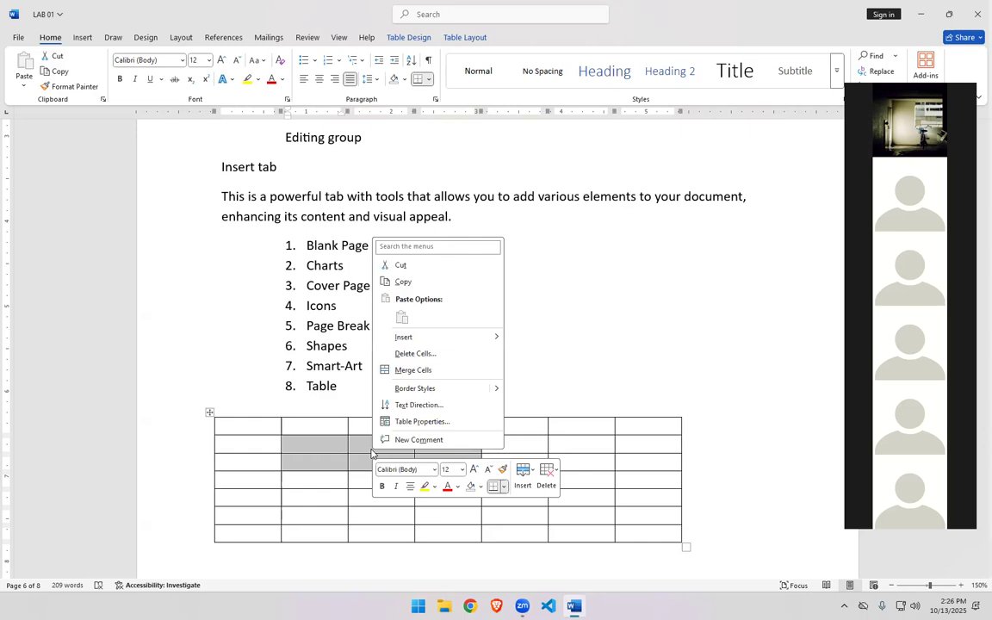
click(413, 370)
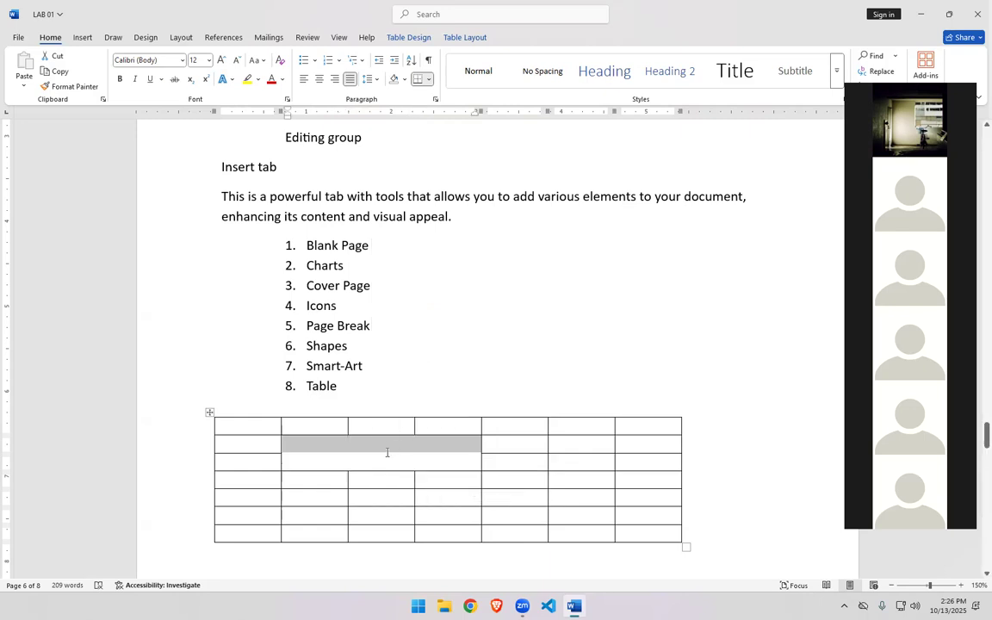
click(388, 453)
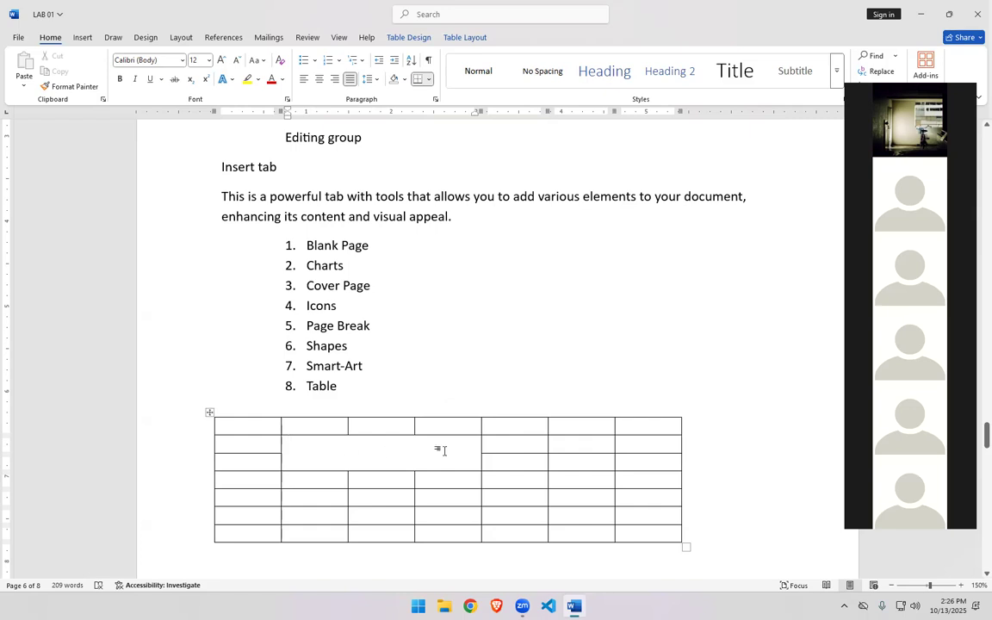
Step: Split the second-row cell in the table's sixth column into 2 columns and 3 rows
click(576, 442)
right_click(576, 443)
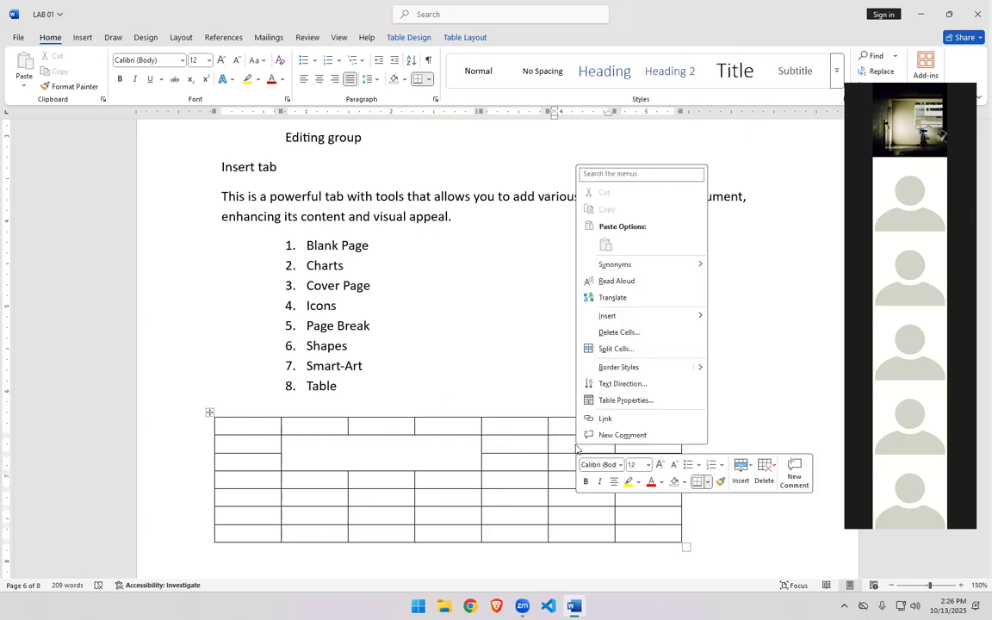
click(615, 349)
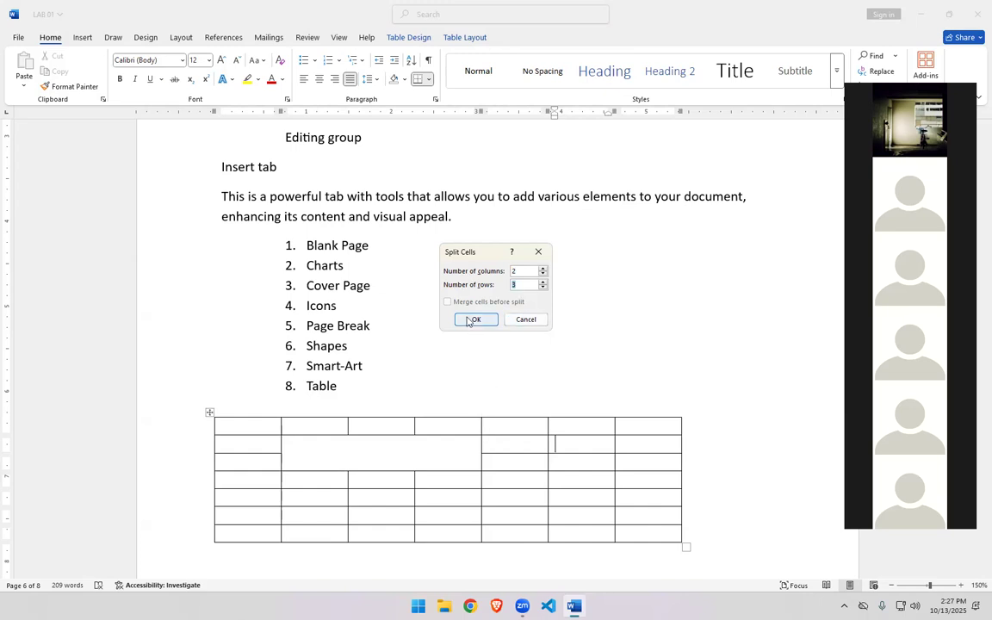
click(475, 320)
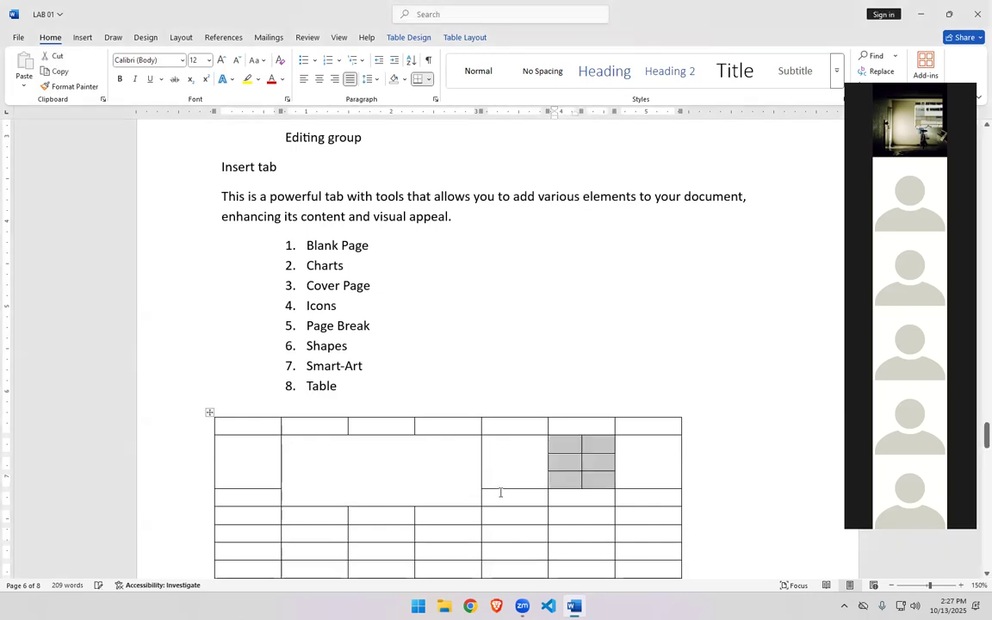
click(566, 465)
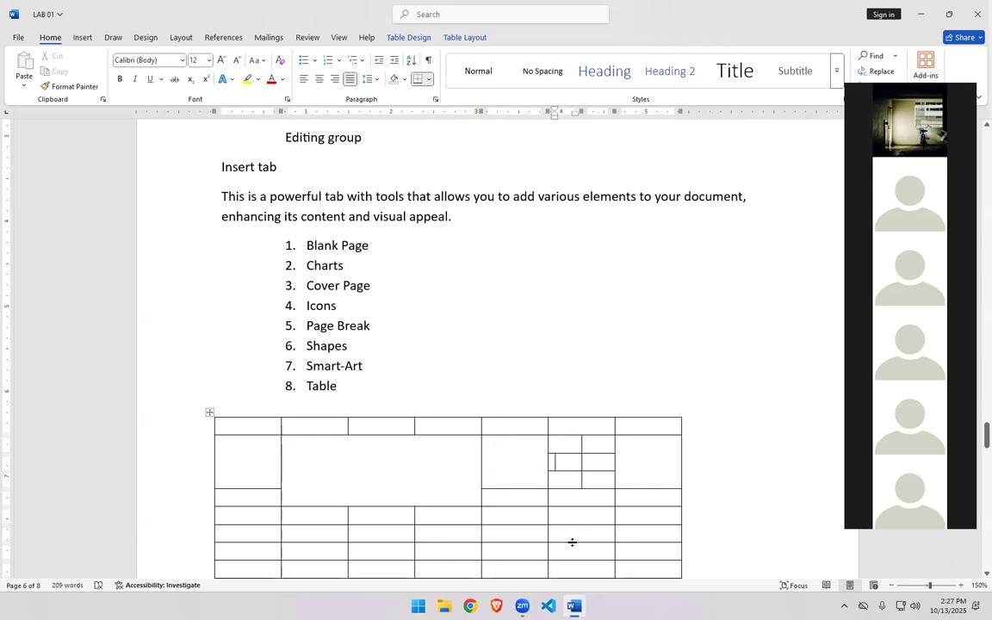
click(478, 362)
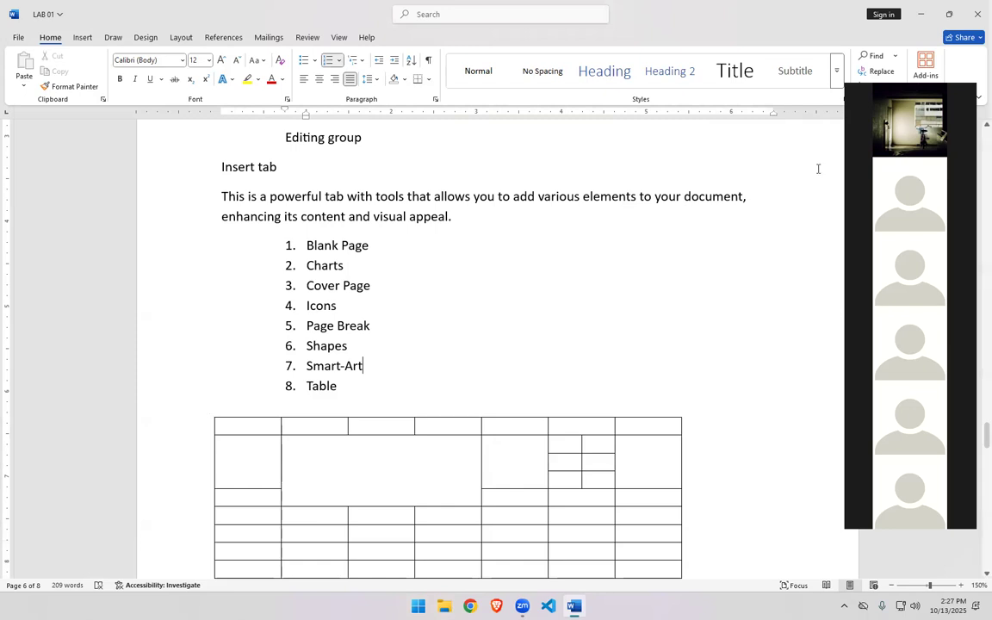
click(83, 37)
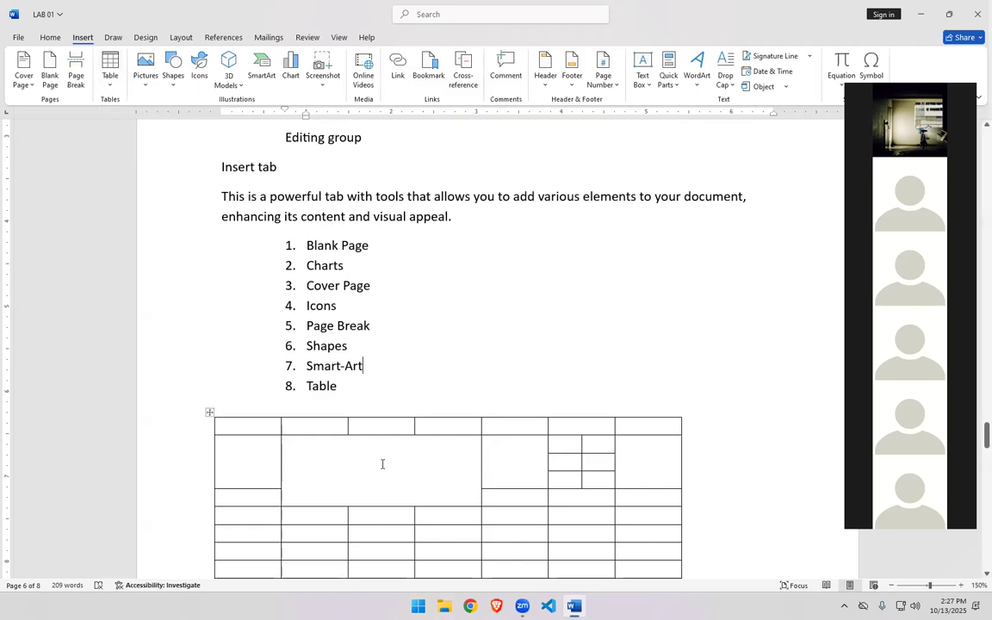
click(242, 428)
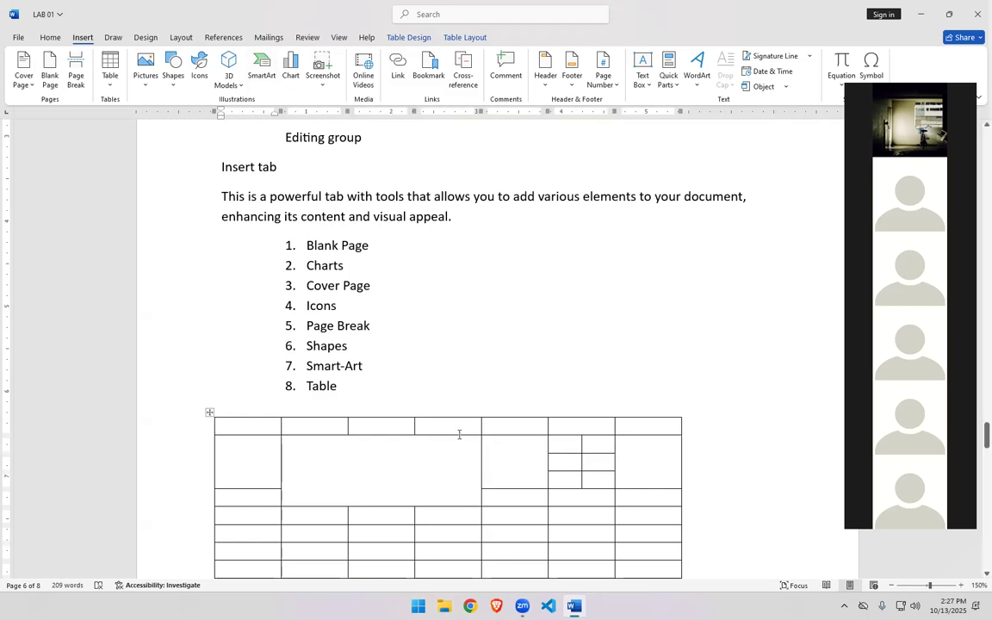
click(110, 76)
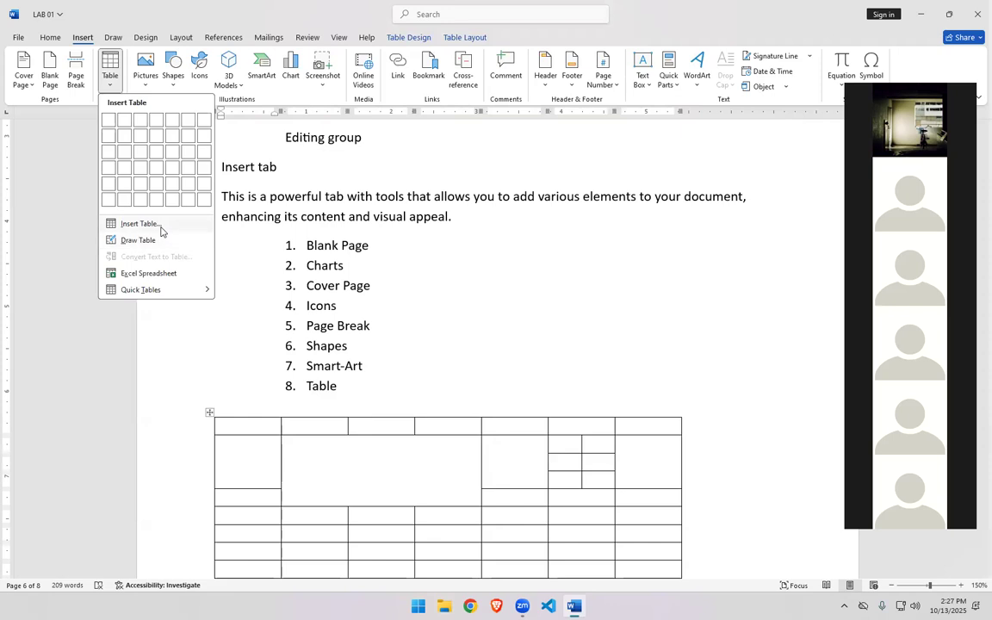
click(107, 76)
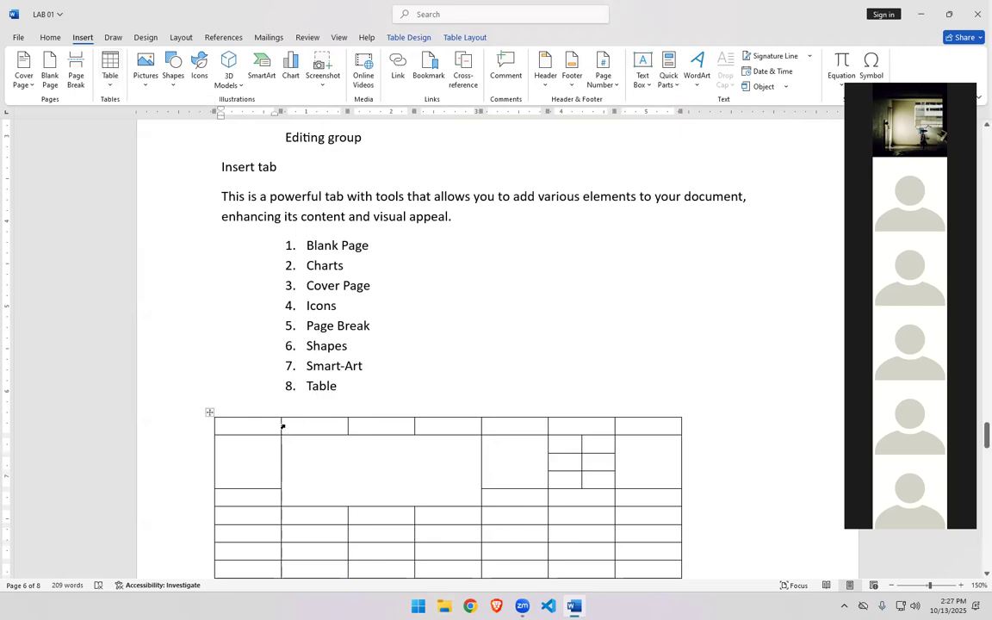
click(209, 413)
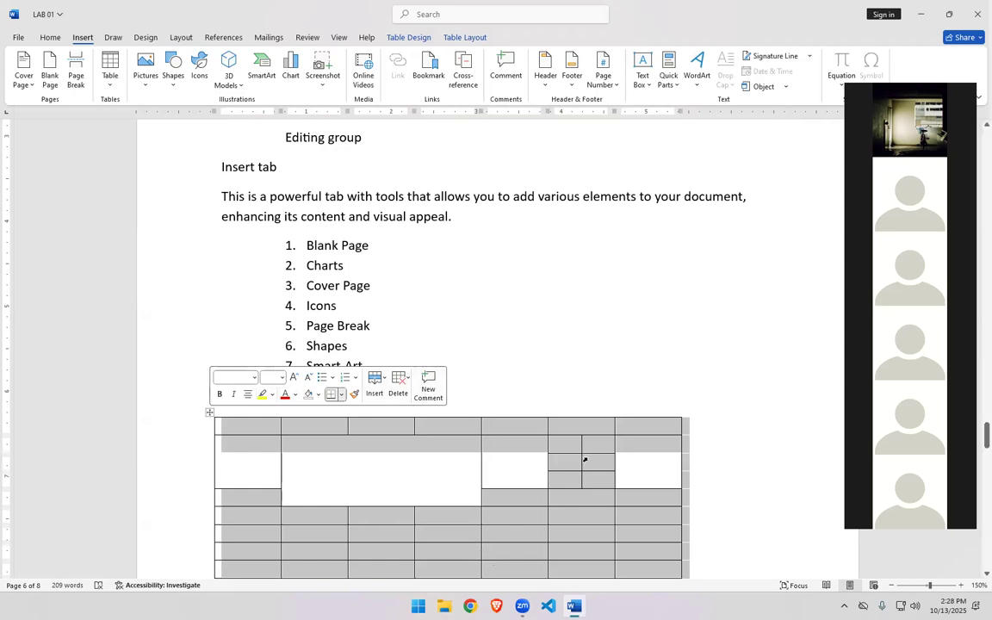
click(672, 333)
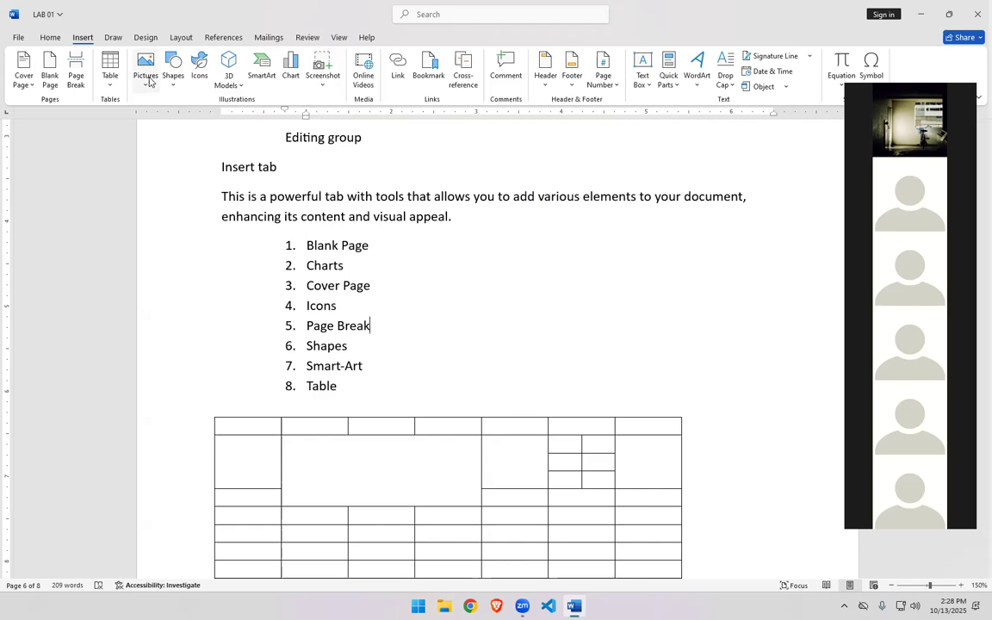
scroll(401, 389, down, 3)
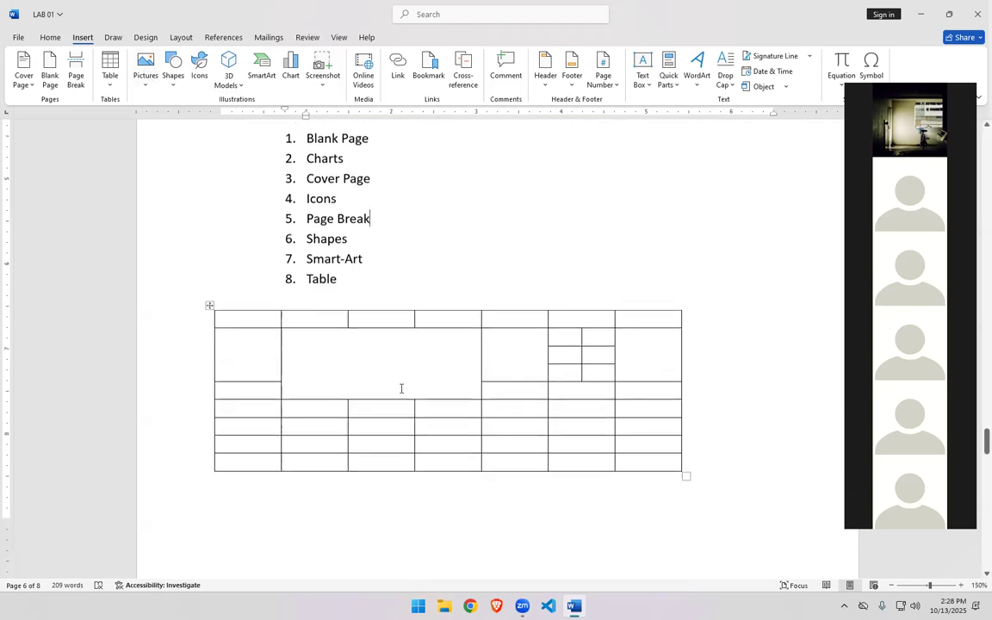
Step: Insert the online picture of the white dog with its tongue out from the Dog category on a new line below the table
click(702, 463)
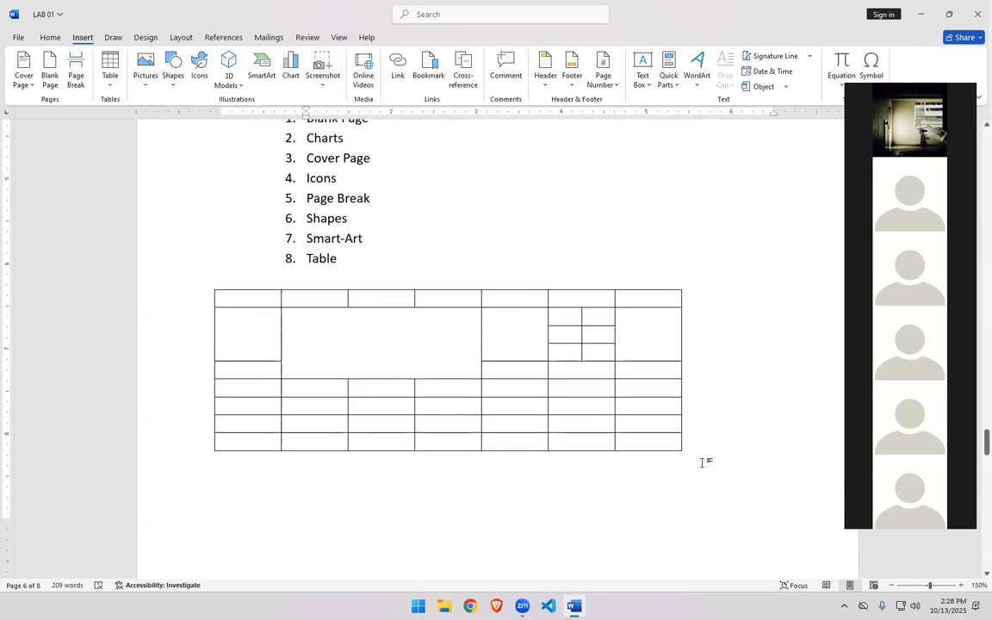
key(Return)
click(144, 84)
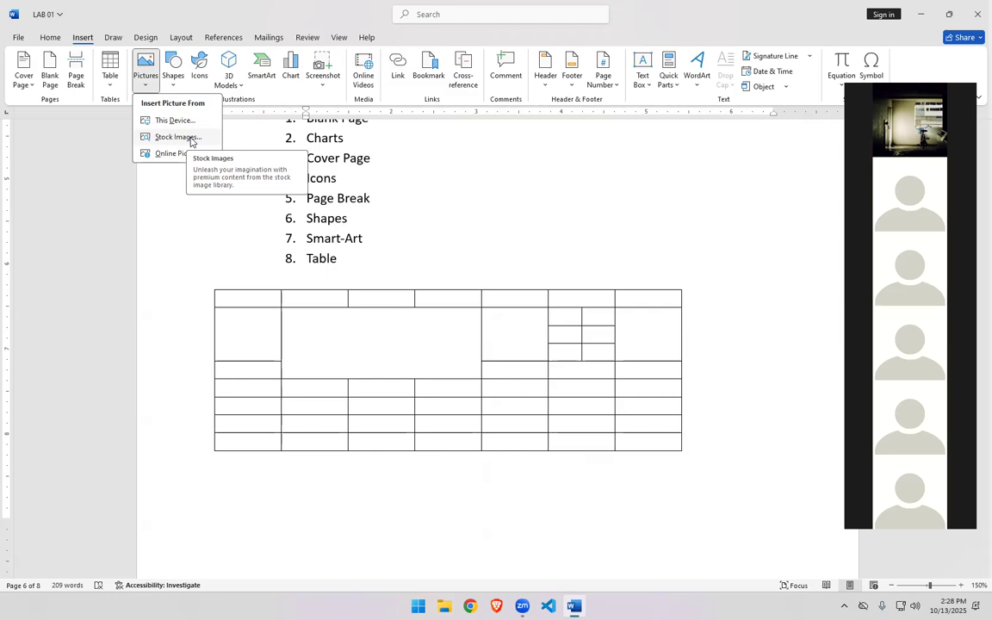
click(177, 154)
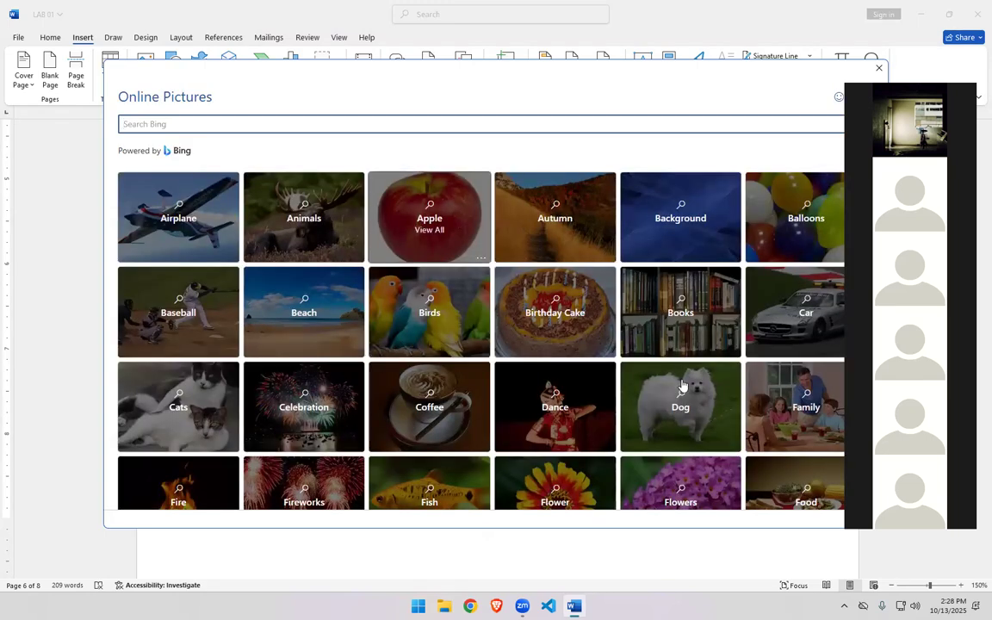
scroll(334, 431, down, 3)
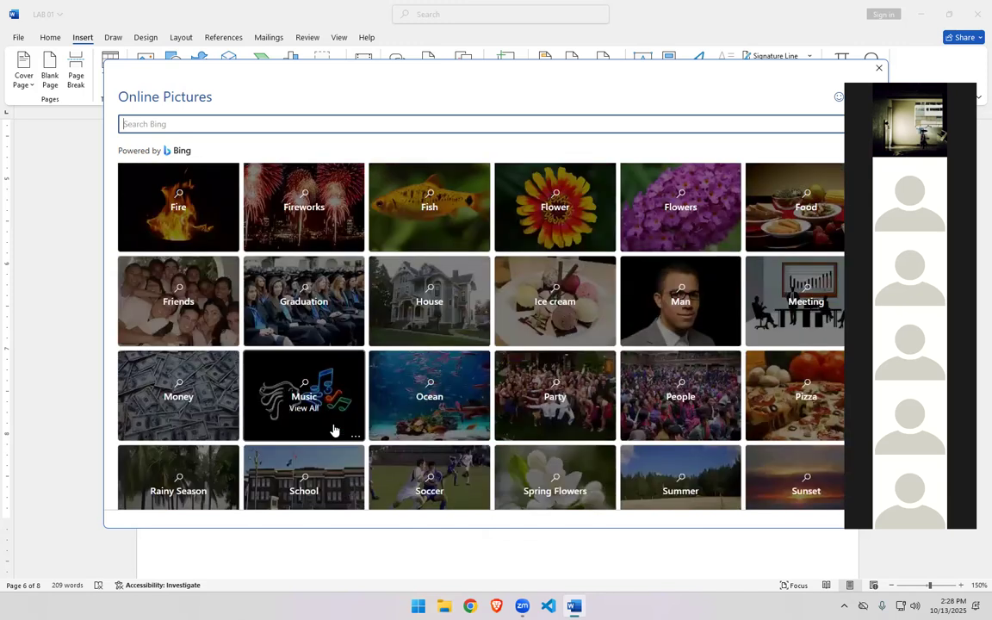
scroll(335, 431, down, 3)
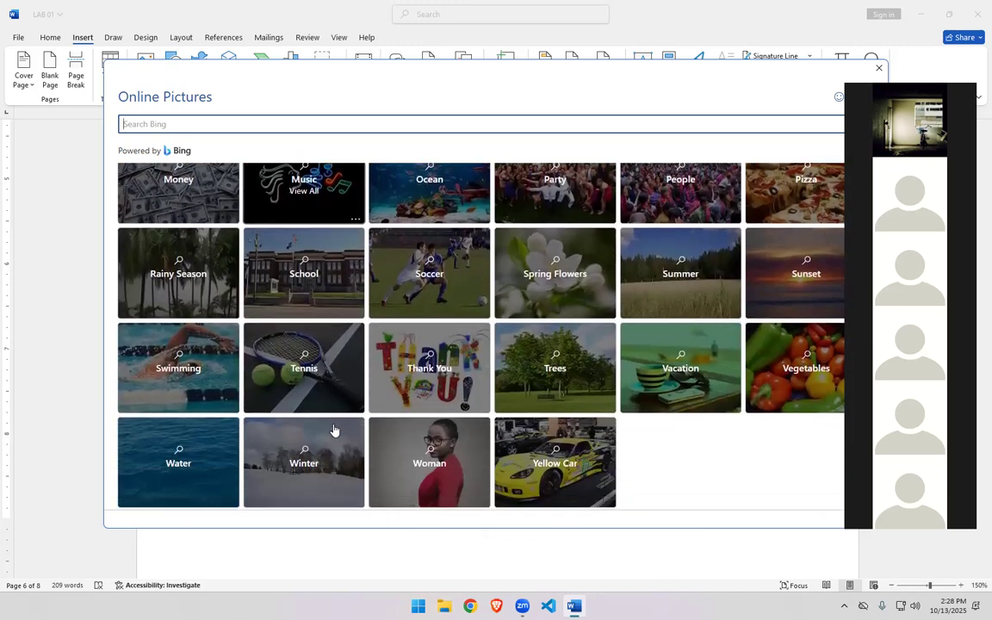
scroll(470, 428, up, 5)
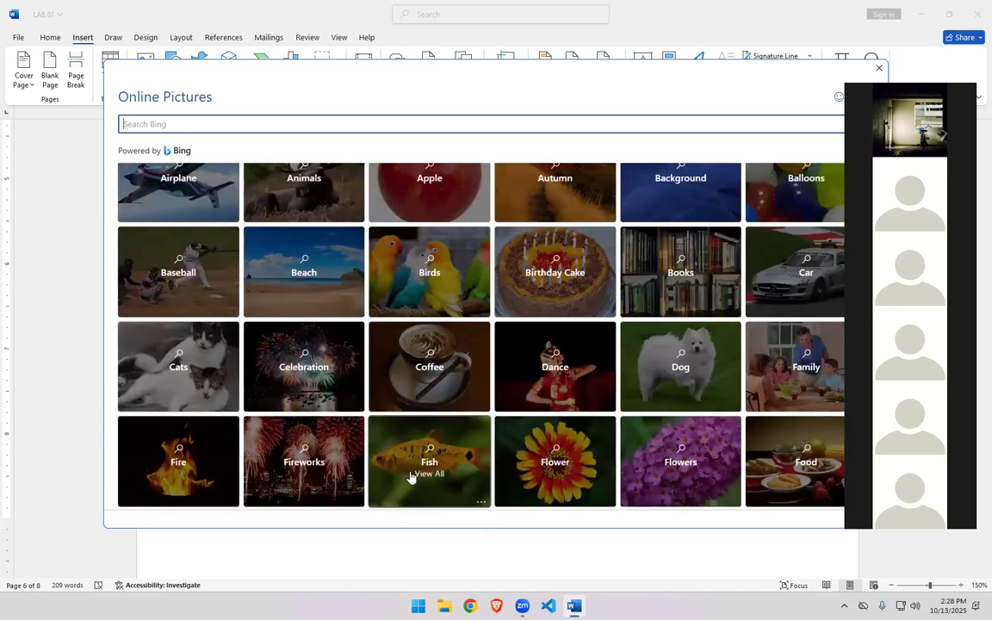
click(677, 362)
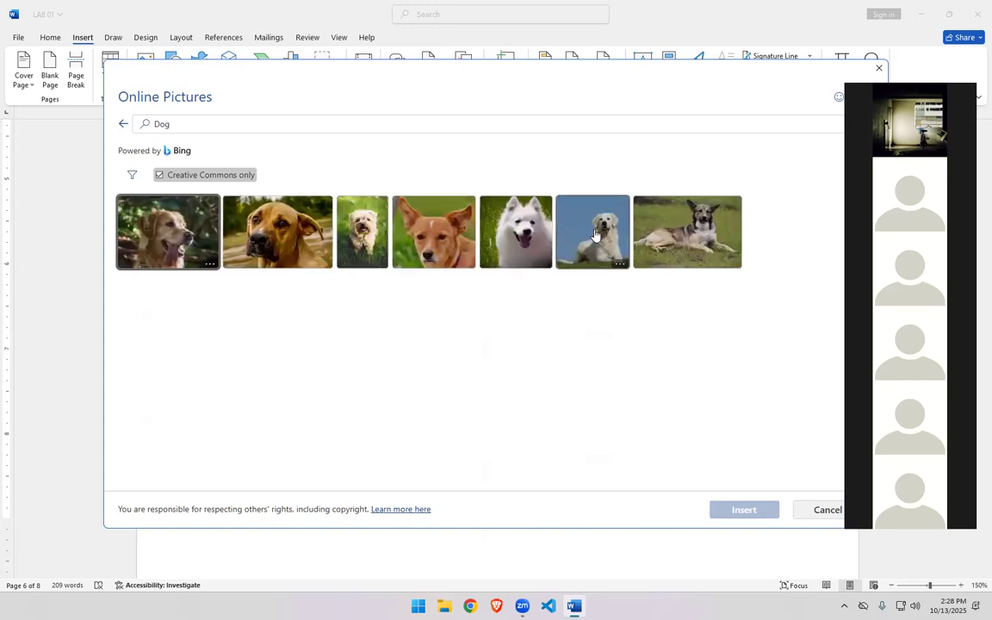
click(524, 242)
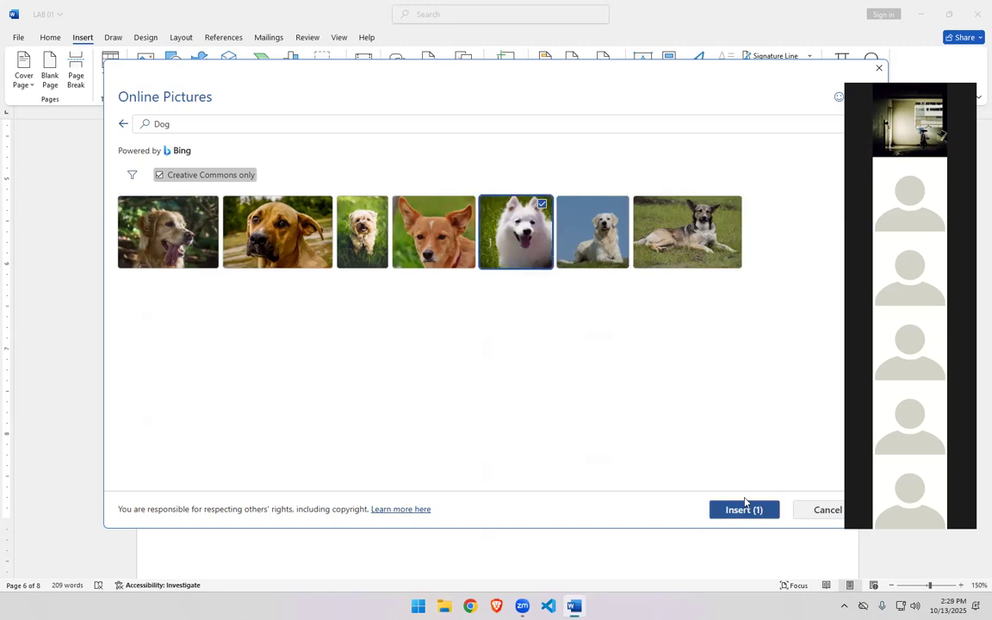
click(744, 509)
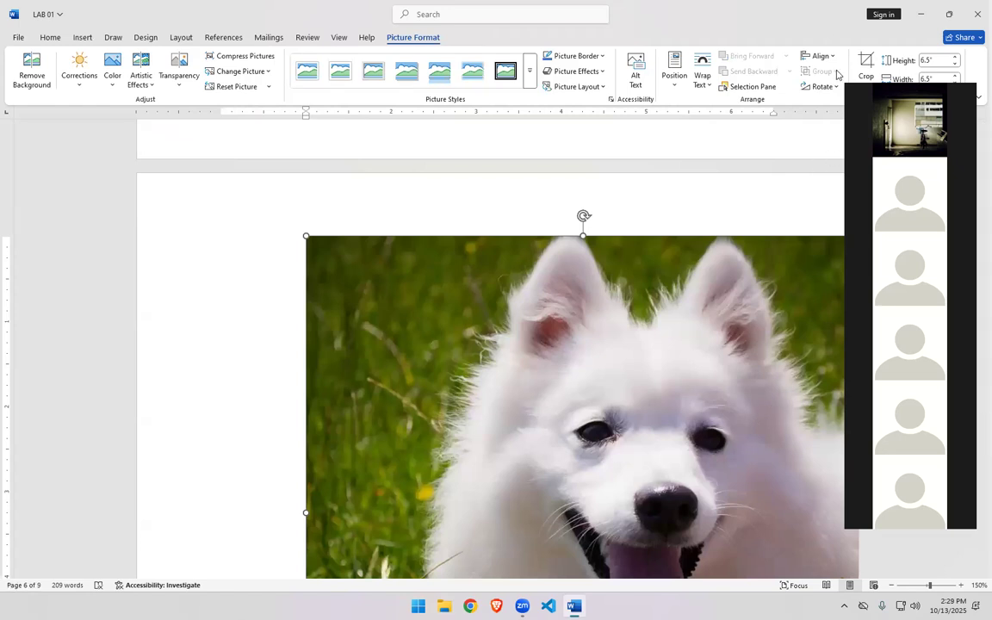
Step: Shrink the inserted dog picture to about 0.72 inch square
drag(303, 232, 647, 466)
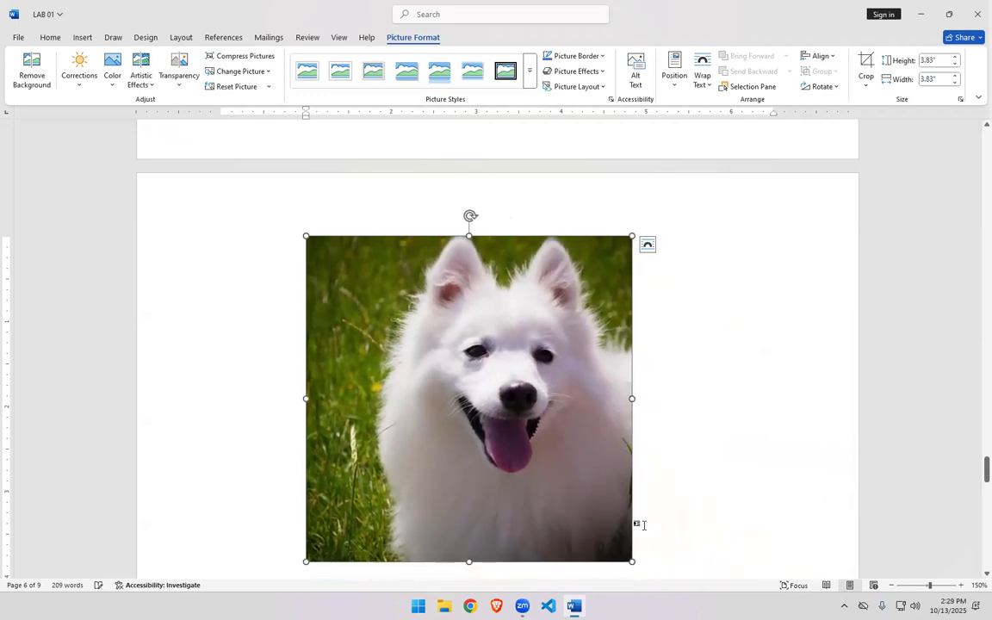
drag(632, 561, 365, 300)
Step: Place the cursor before the dog picture and indent its line three times away from the page margin
click(281, 268)
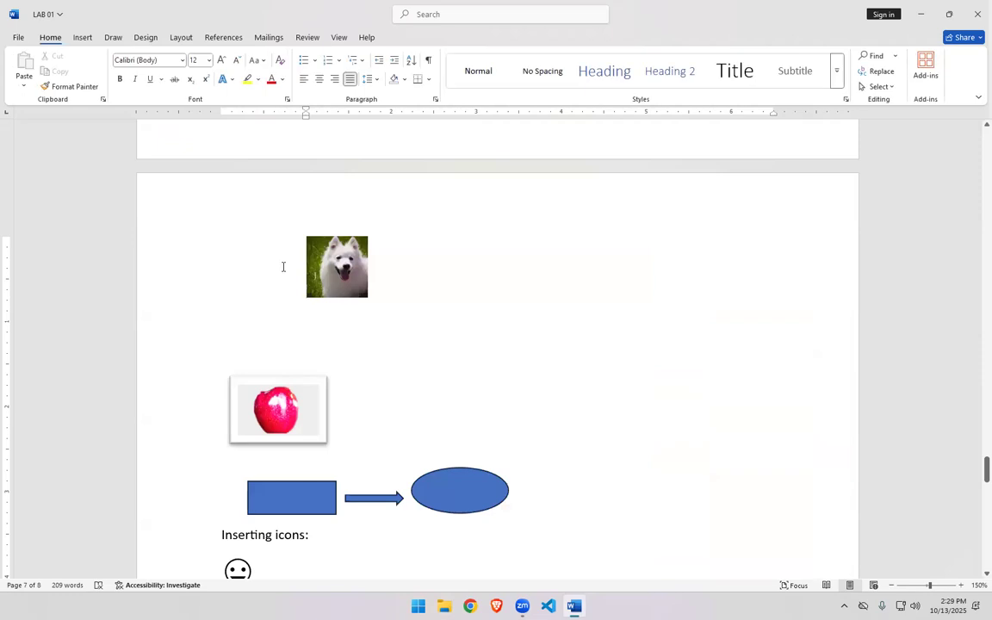
key(Tab)
key(Tab)
key(Tab)
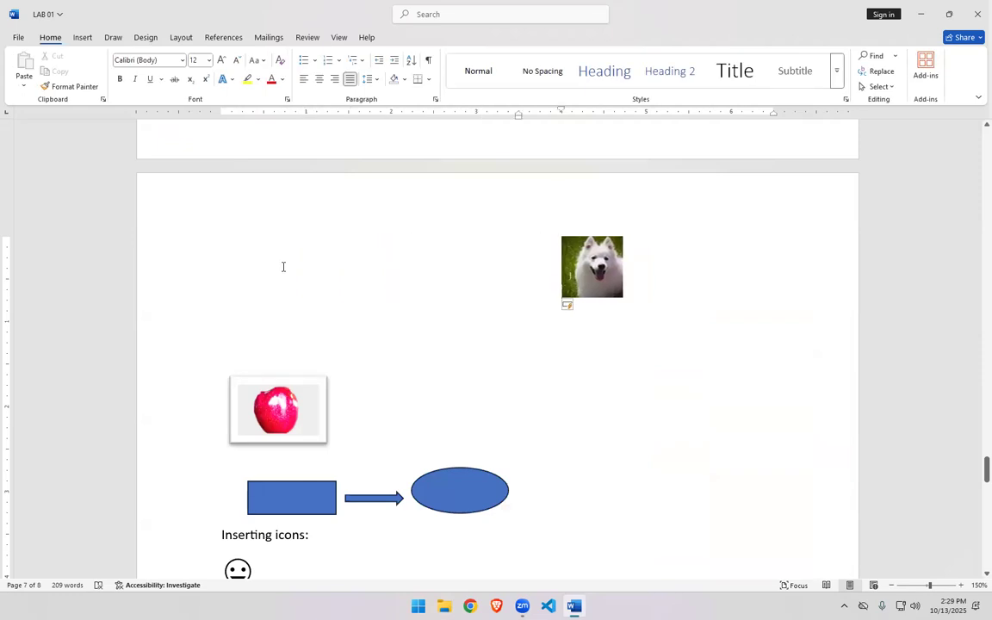
Step: Decrease the dog picture's paragraph indent repeatedly until its left indent reaches the page margin
click(379, 61)
click(379, 63)
click(379, 63)
click(379, 63)
click(379, 63)
click(380, 63)
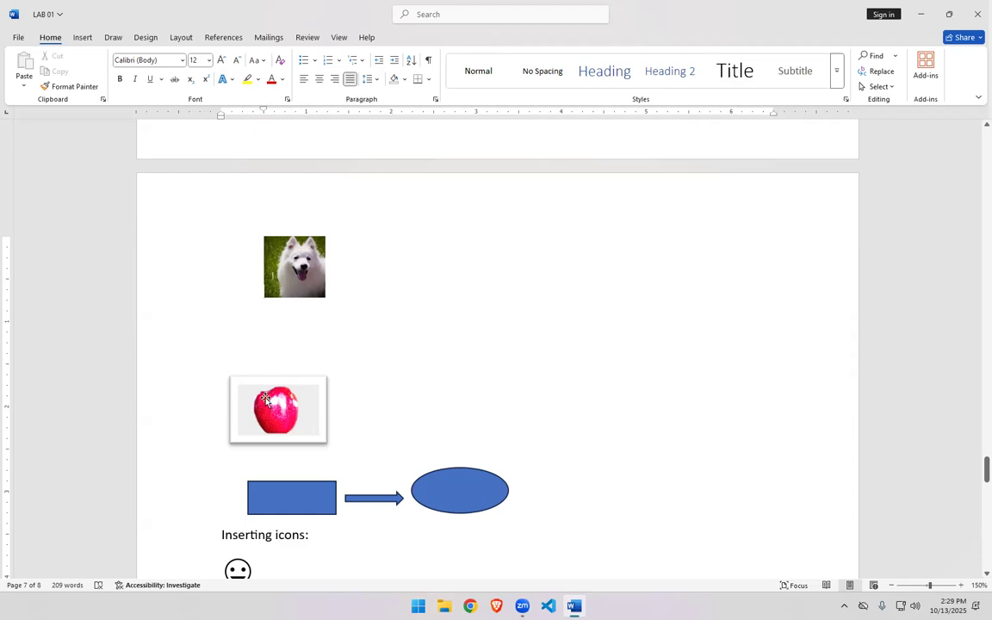
Step: Select the dog picture and restore the maximized document window to its smaller size
click(306, 263)
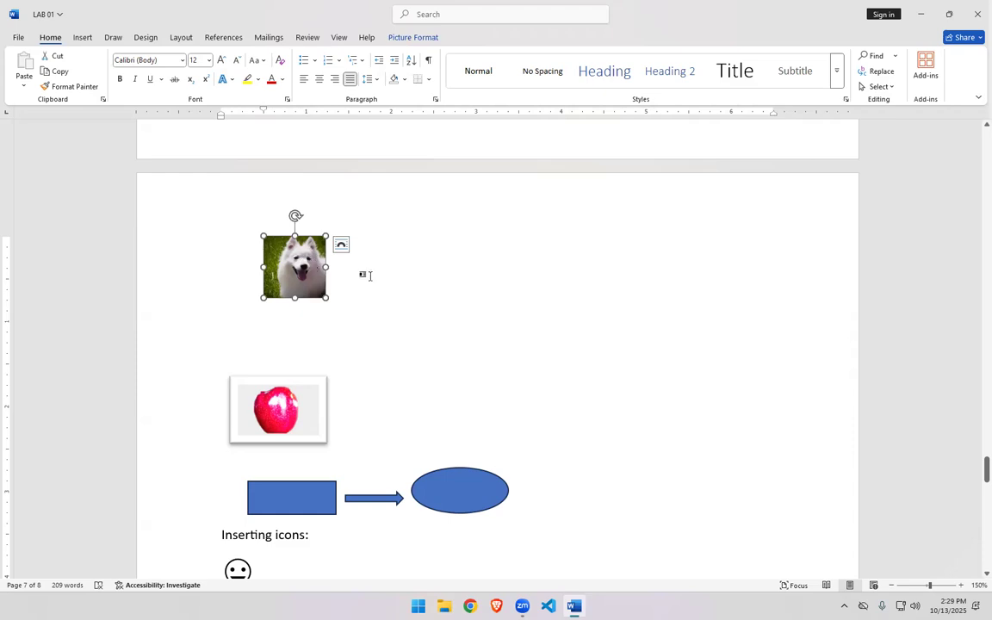
key(super+Down)
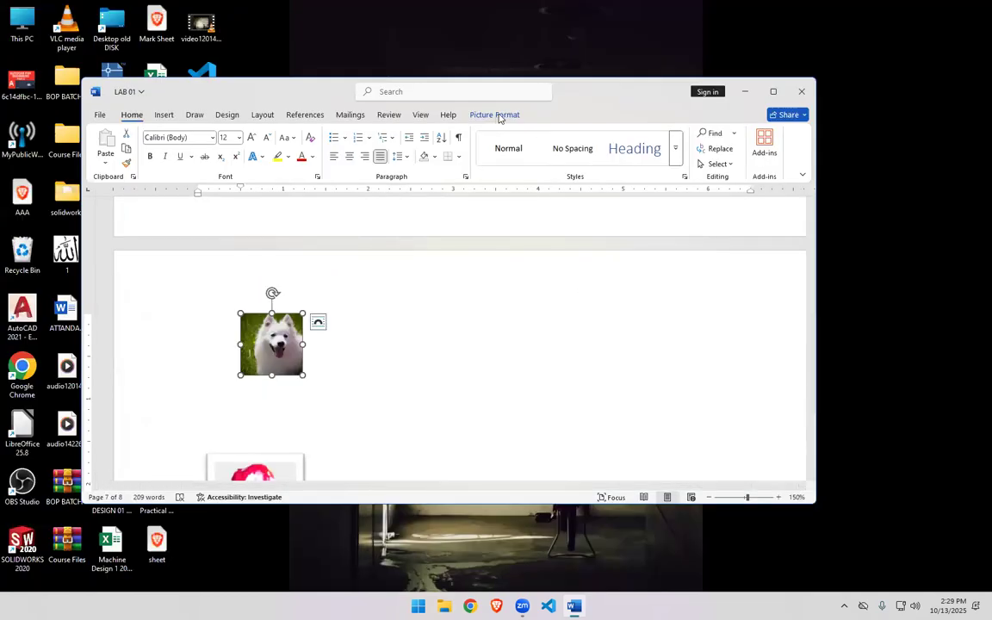
Step: Remove the dog picture's background, keep the changes, and deselect the picture
click(497, 115)
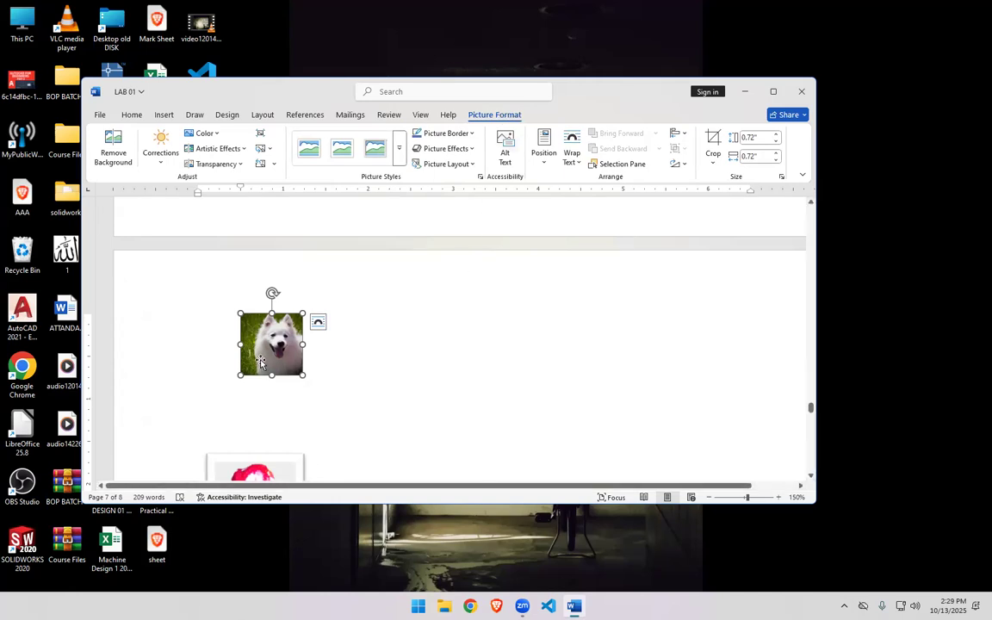
click(110, 159)
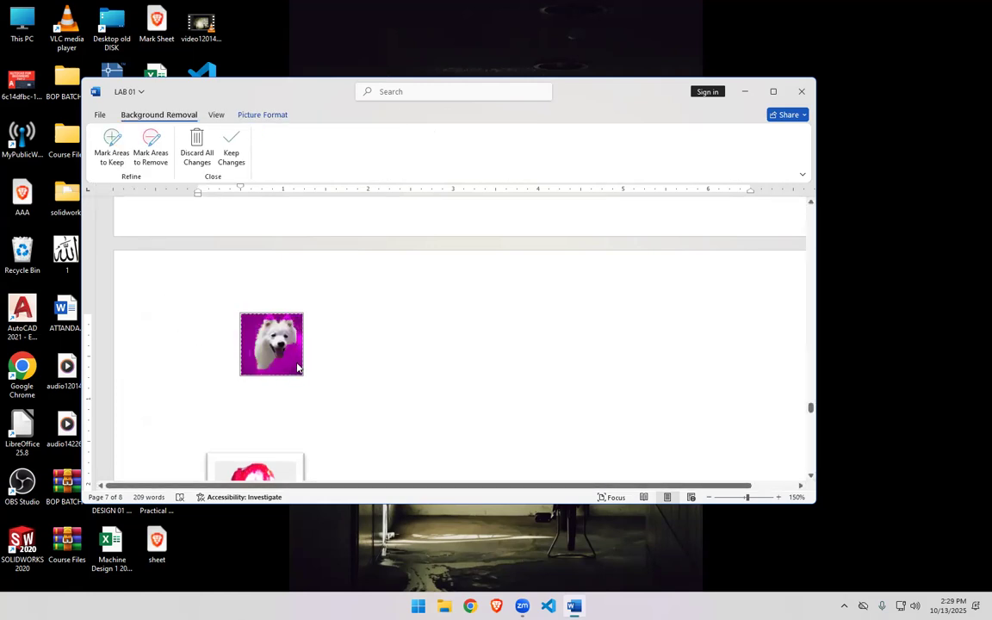
click(230, 154)
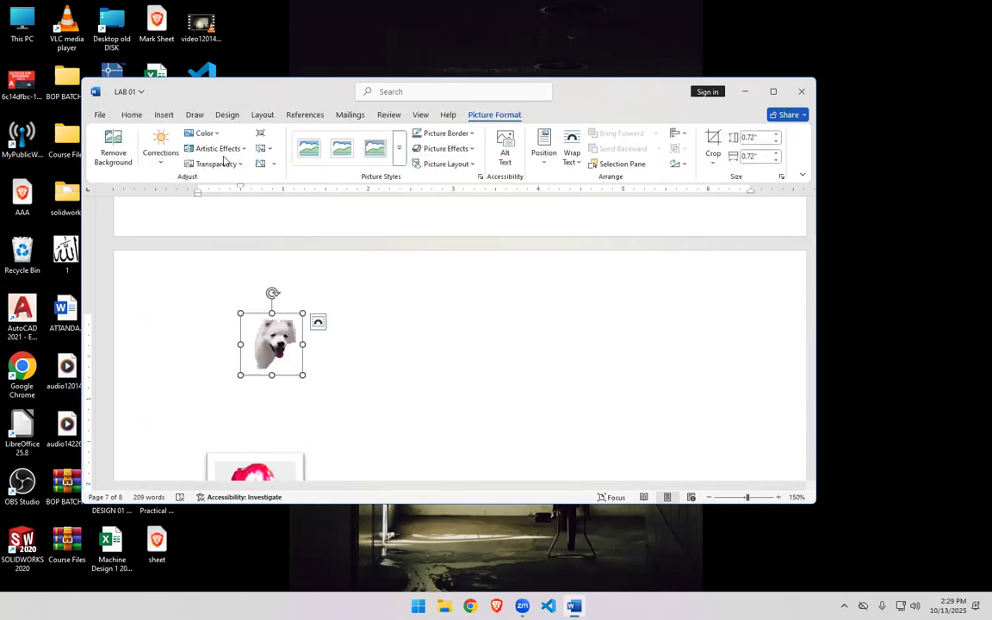
click(347, 355)
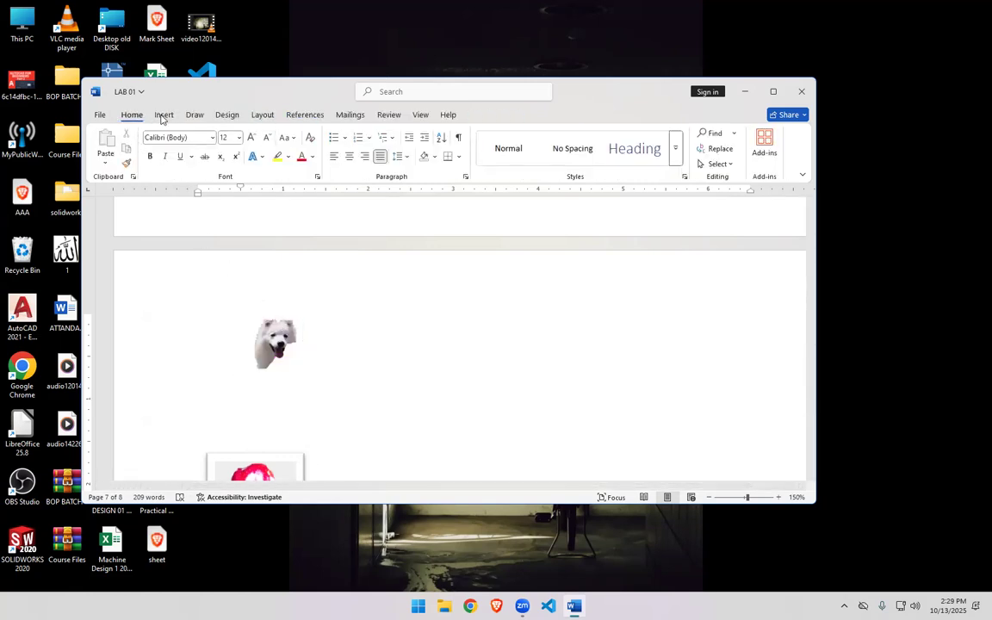
Step: Reopen background removal for the dog picture and discard all changes to restore its green background
click(269, 349)
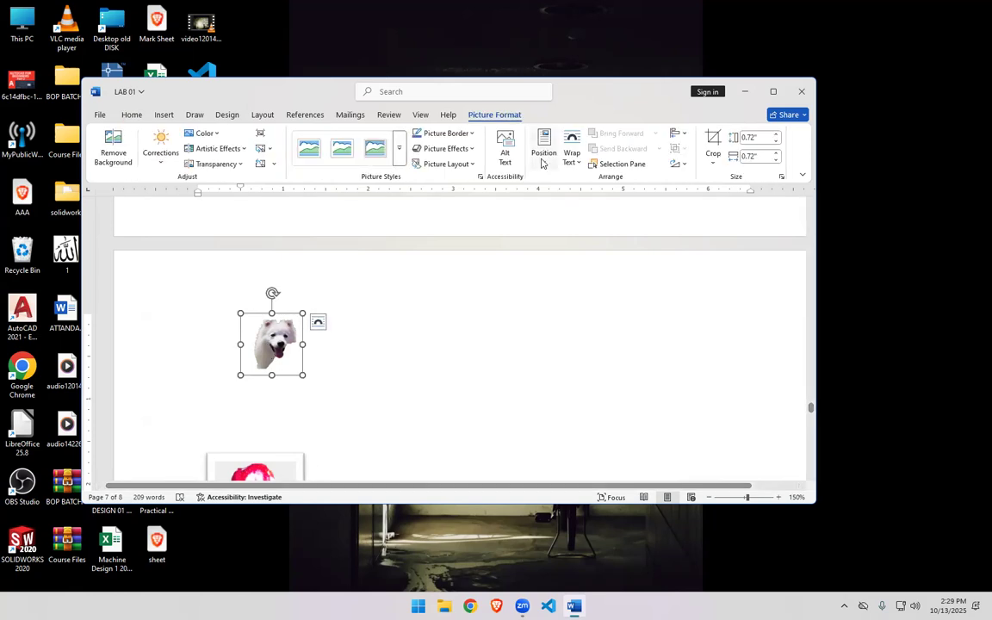
click(108, 152)
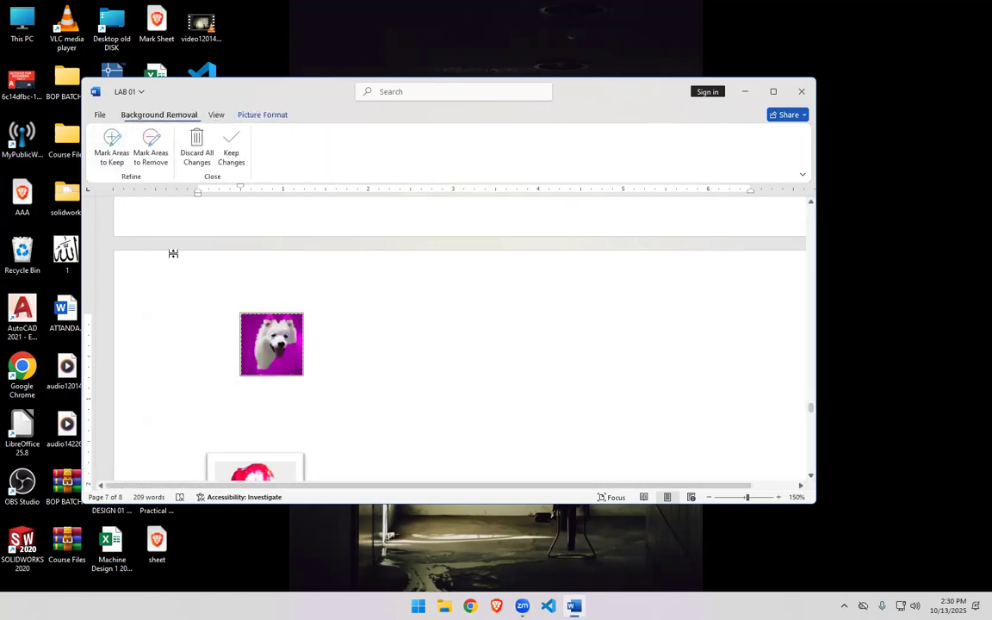
click(203, 158)
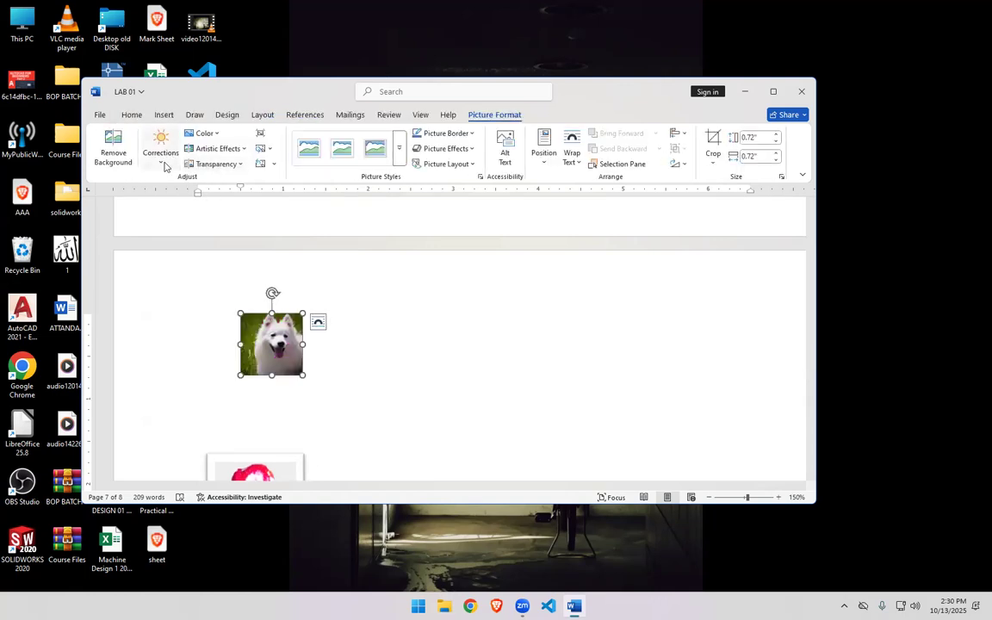
Step: Darken the dog picture with a one-step-lower brightness correction at unchanged contrast, and recolor it with the dark gold variation
click(162, 159)
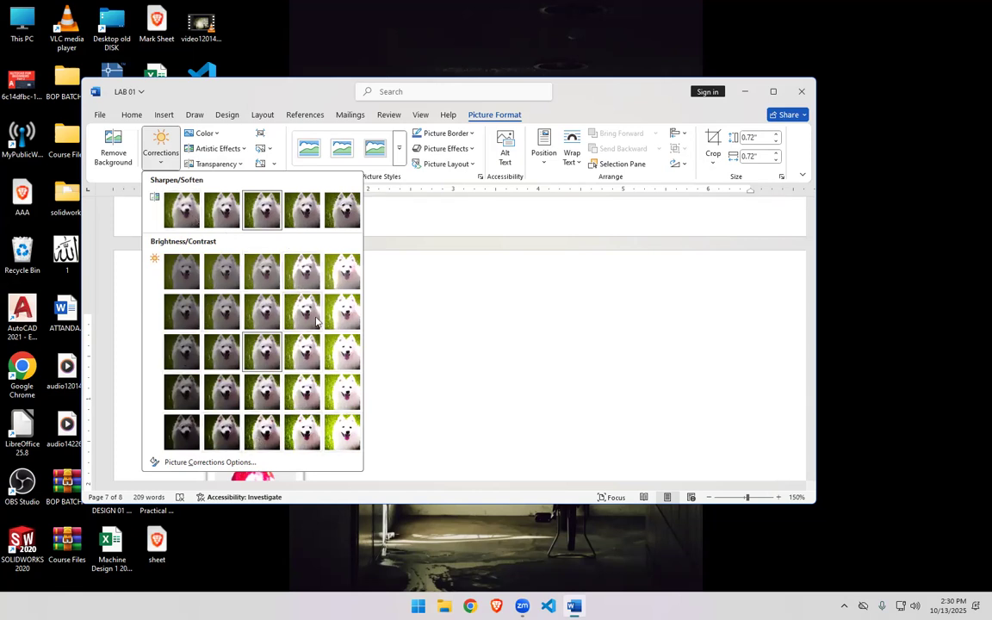
click(235, 355)
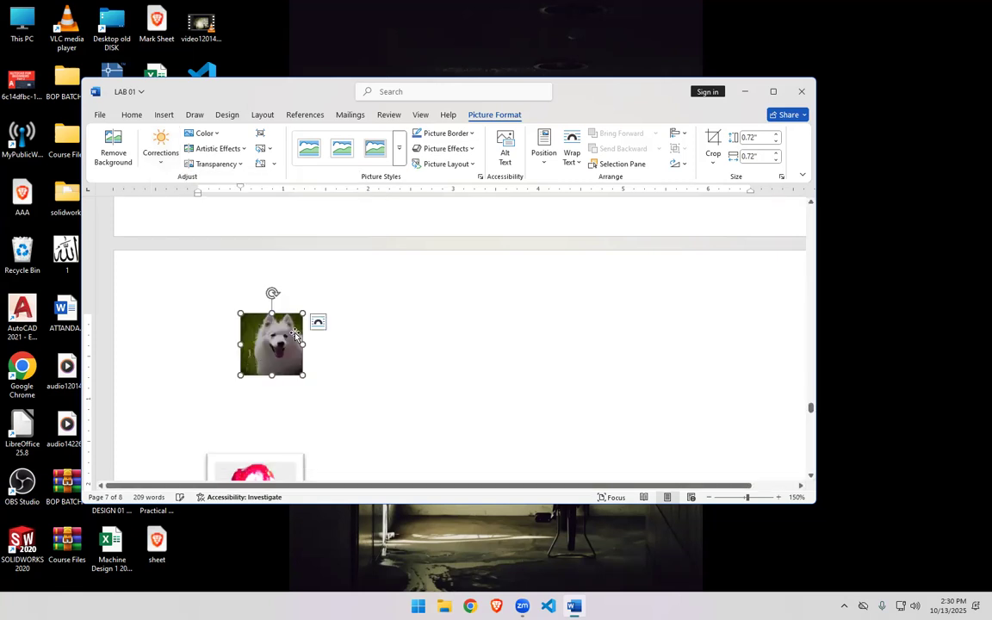
click(204, 134)
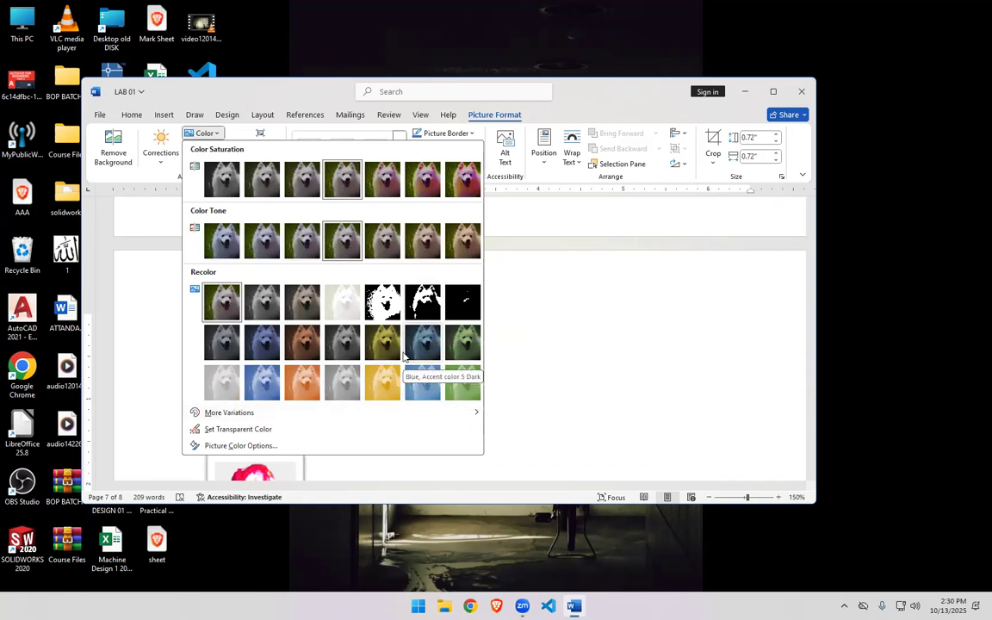
click(374, 349)
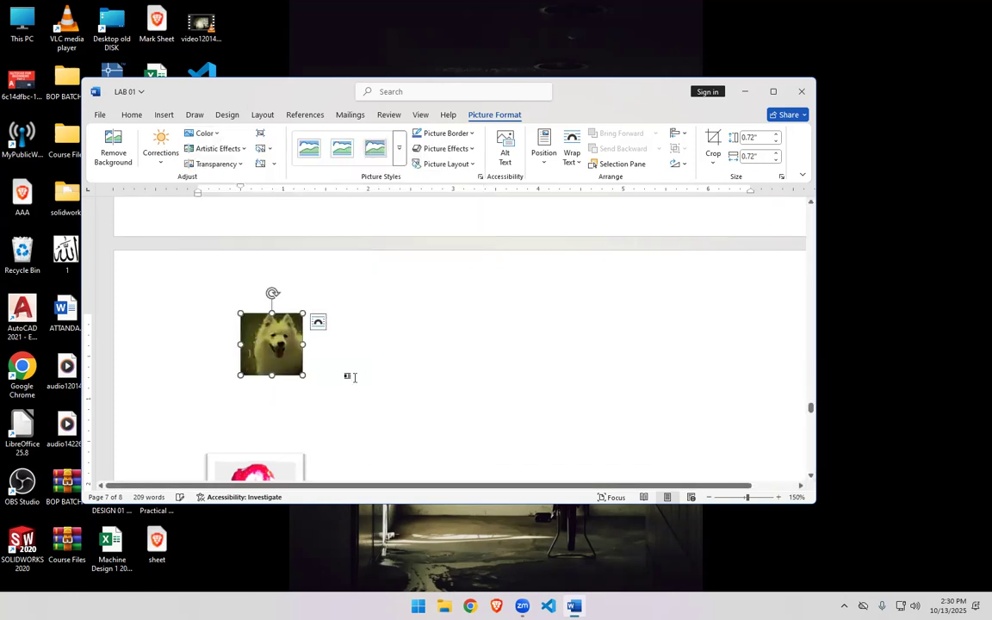
Step: Apply the last artistic effect in the gallery's third row to the dog picture
click(241, 150)
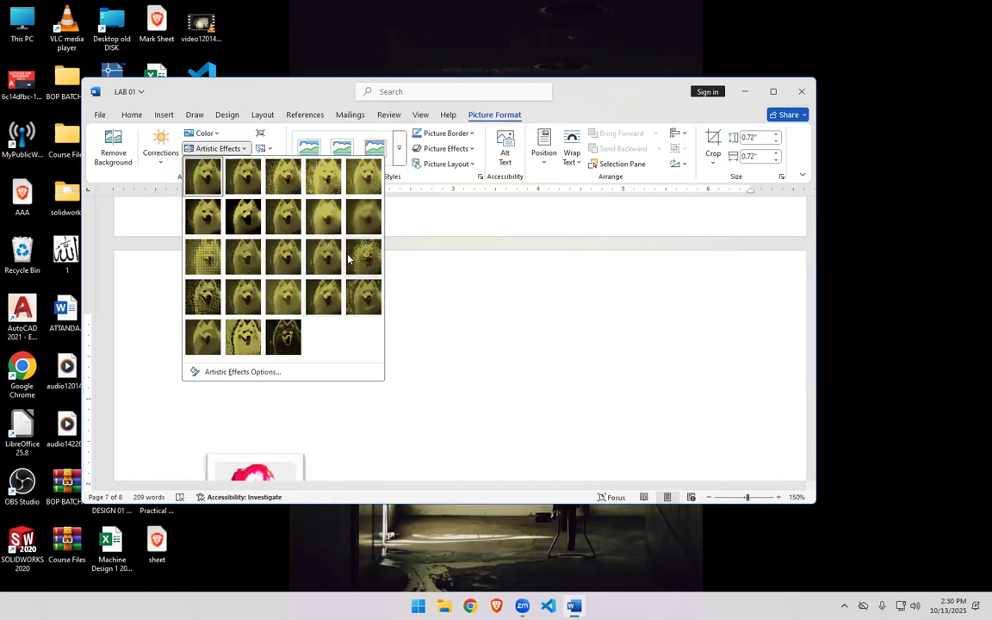
click(350, 256)
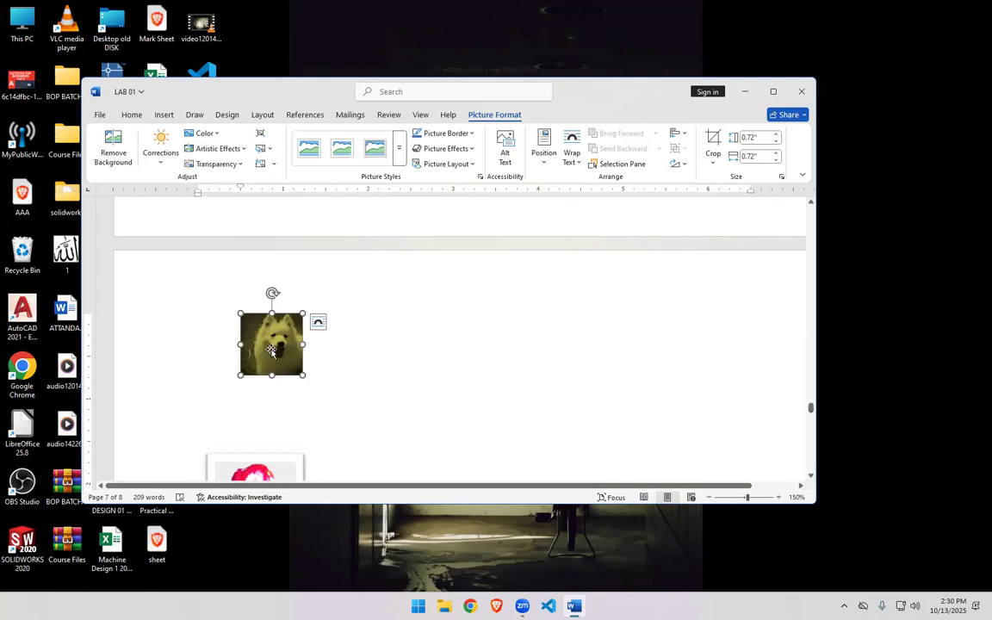
Step: Preview the transparency presets and picture styles on the dog picture without applying any
click(234, 164)
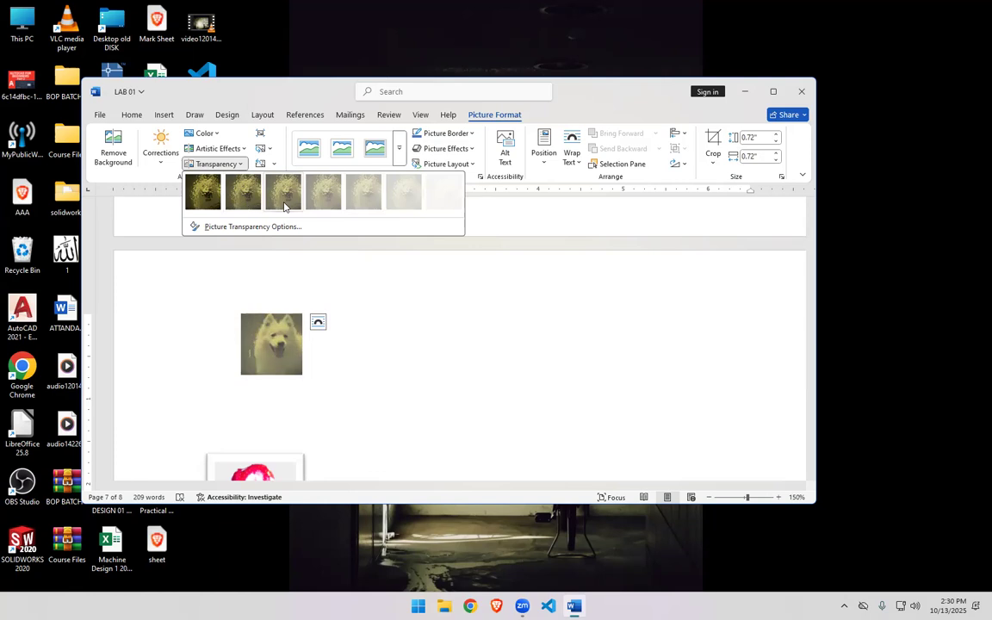
key(Escape)
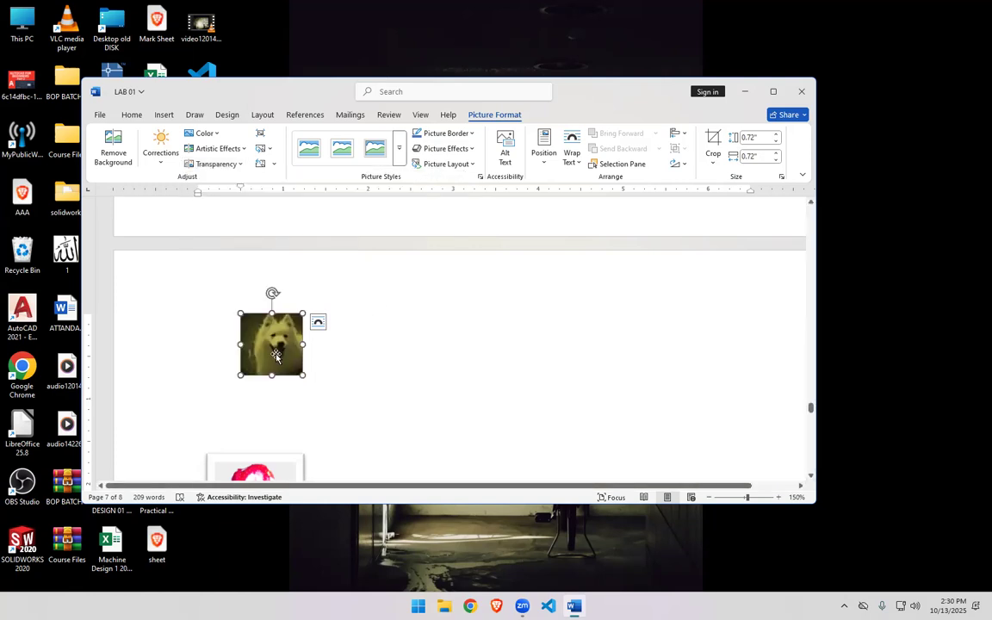
click(398, 148)
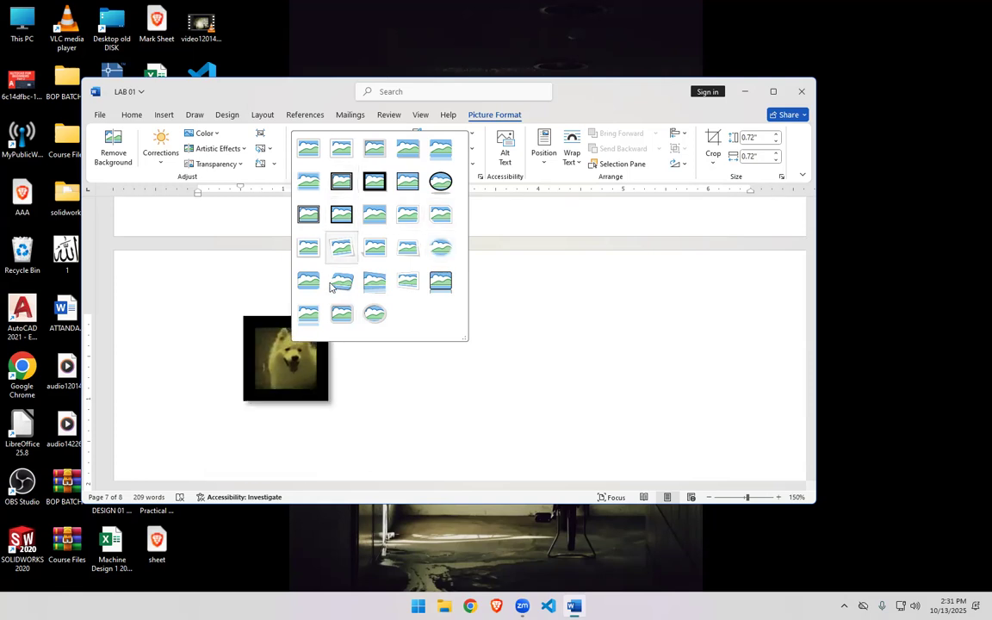
click(504, 276)
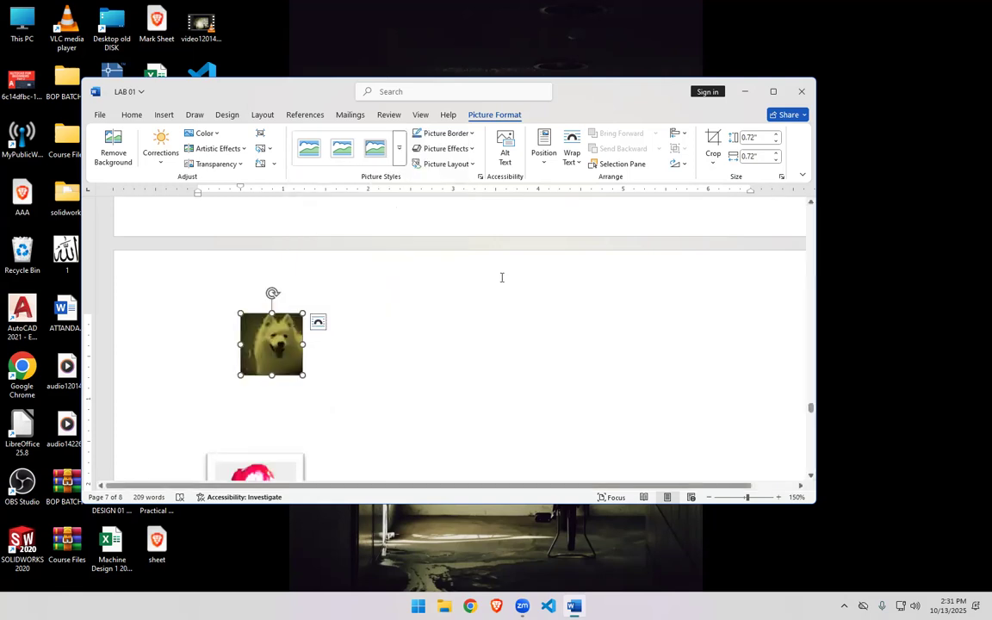
Step: Review the border colors, weight and dash options for the dog picture without applying any
click(448, 133)
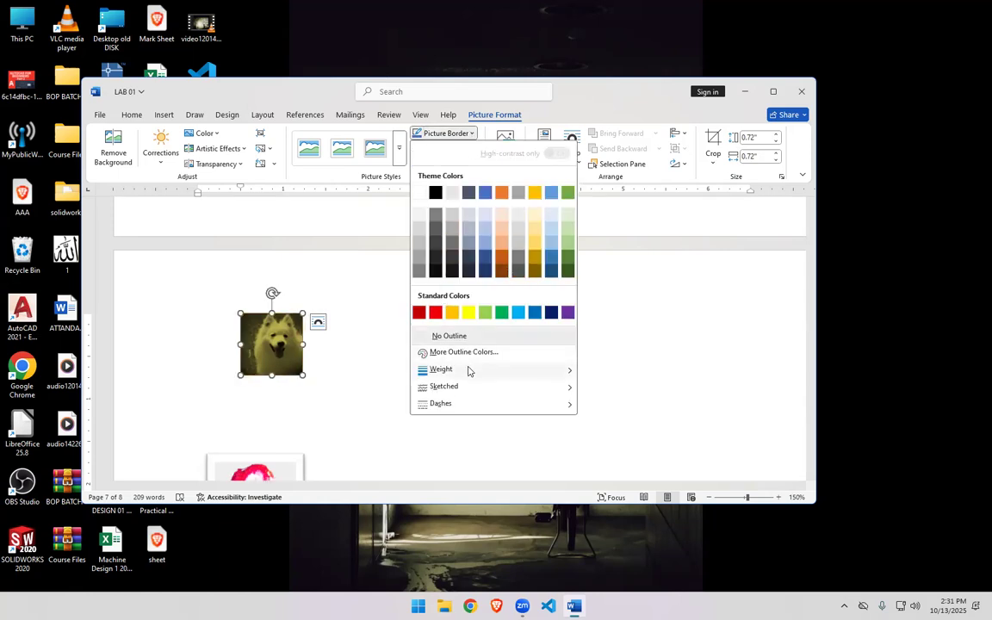
mouse_move(549, 374)
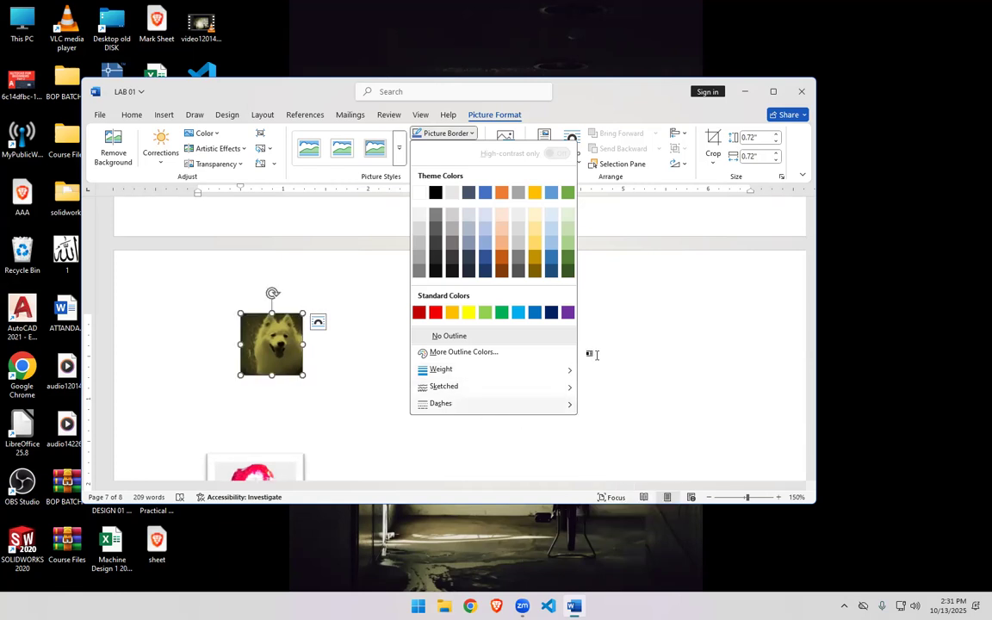
mouse_move(517, 404)
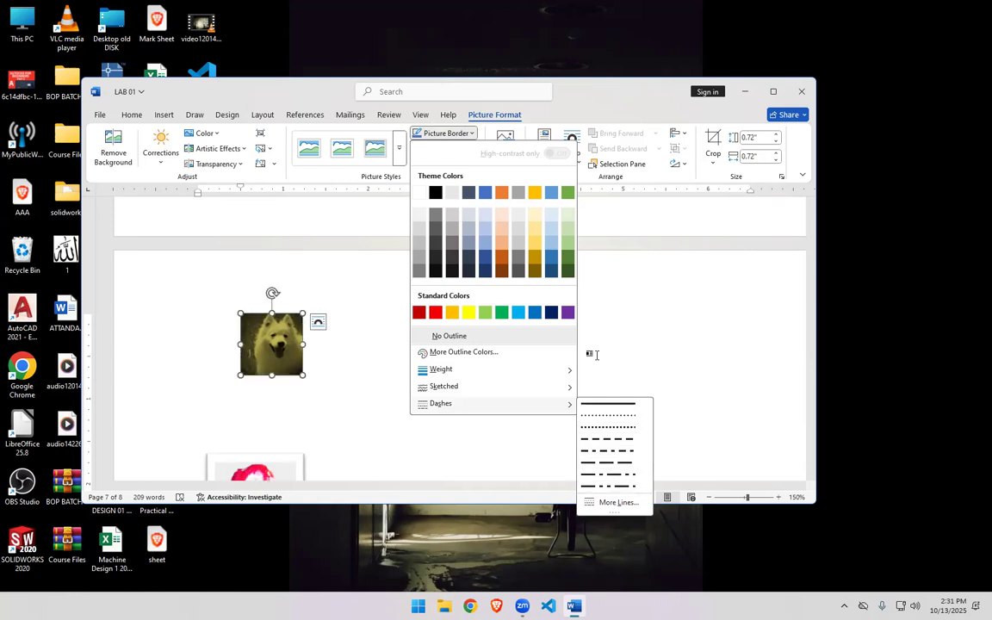
click(597, 355)
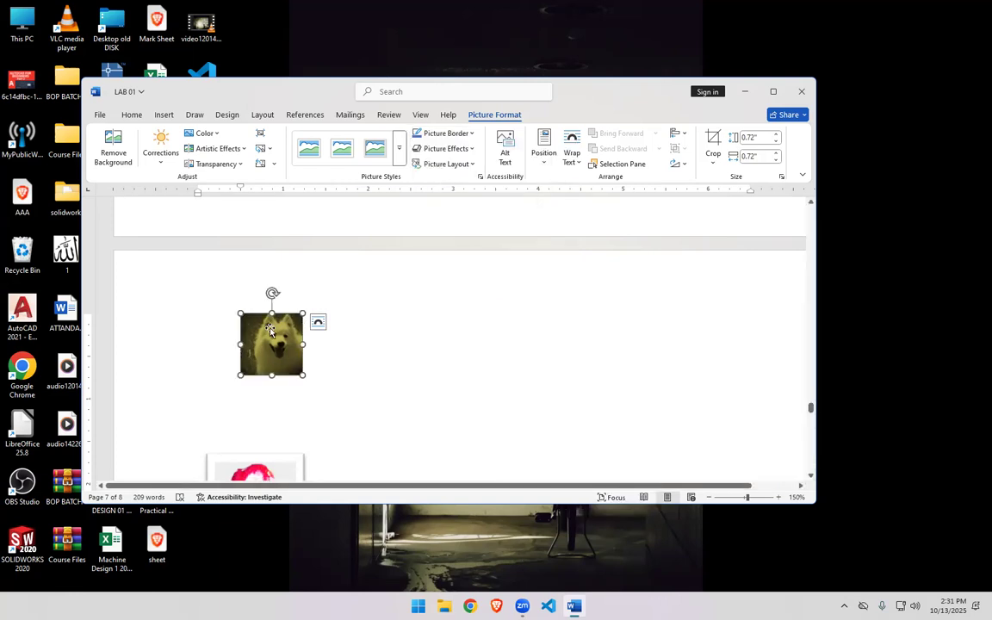
Step: Preview the preset, soft edges and shadow effects and the picture layouts for the dog picture without applying any
click(468, 150)
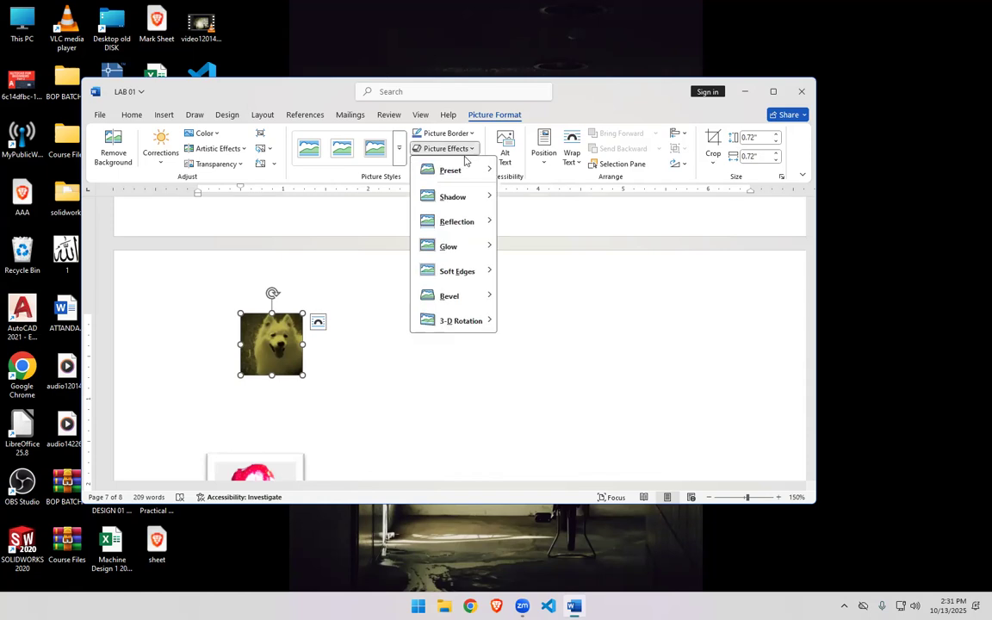
mouse_move(466, 173)
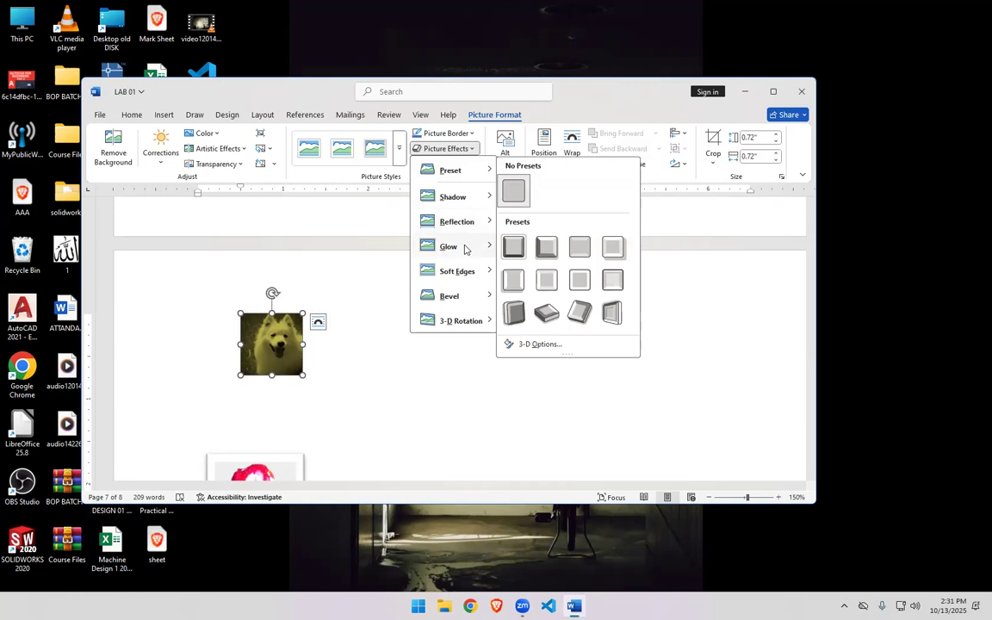
mouse_move(477, 274)
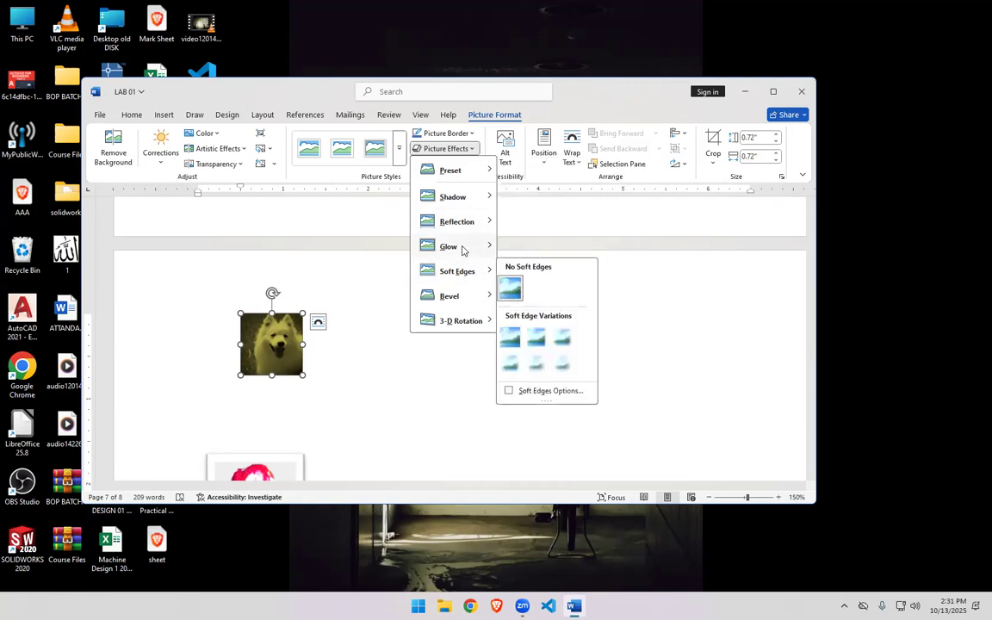
mouse_move(461, 249)
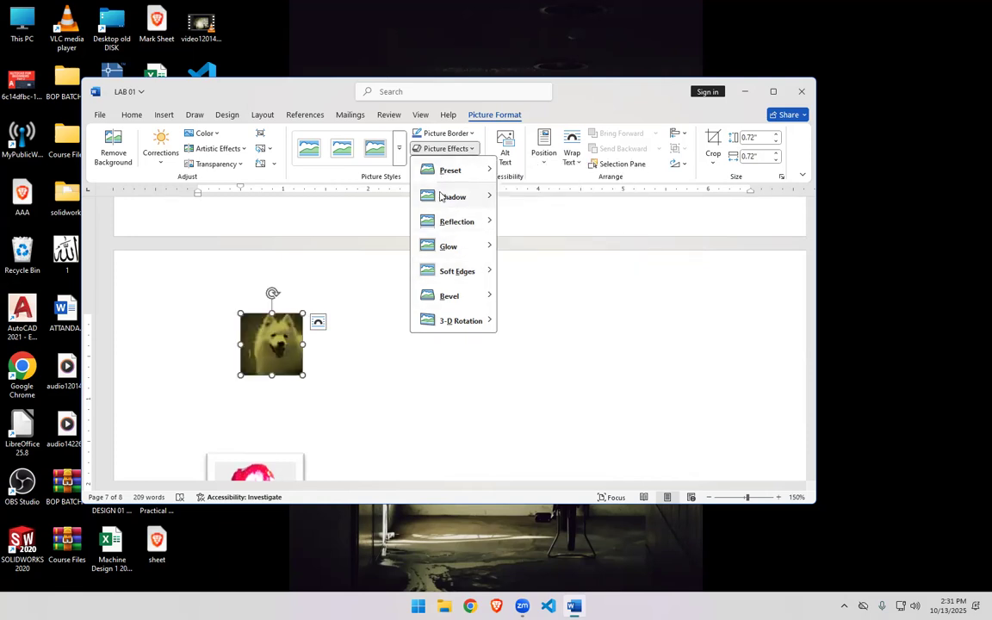
mouse_move(442, 197)
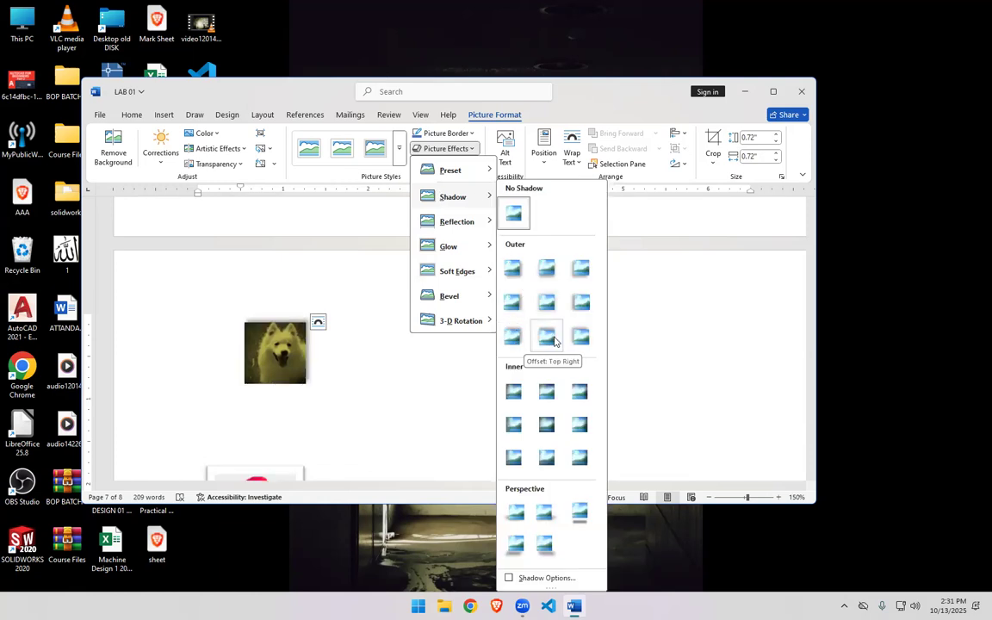
click(633, 326)
click(454, 167)
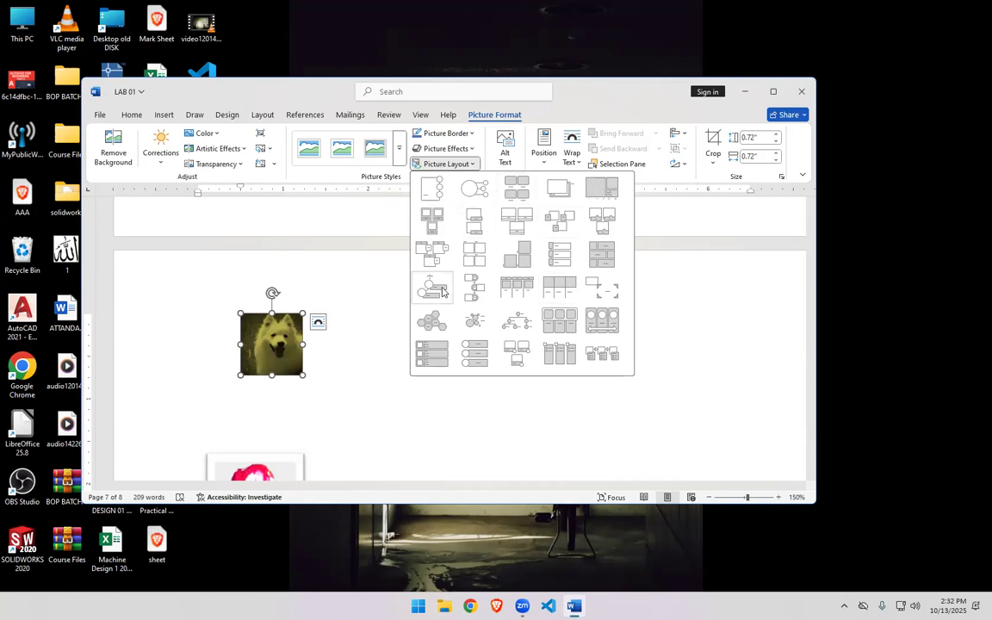
click(393, 288)
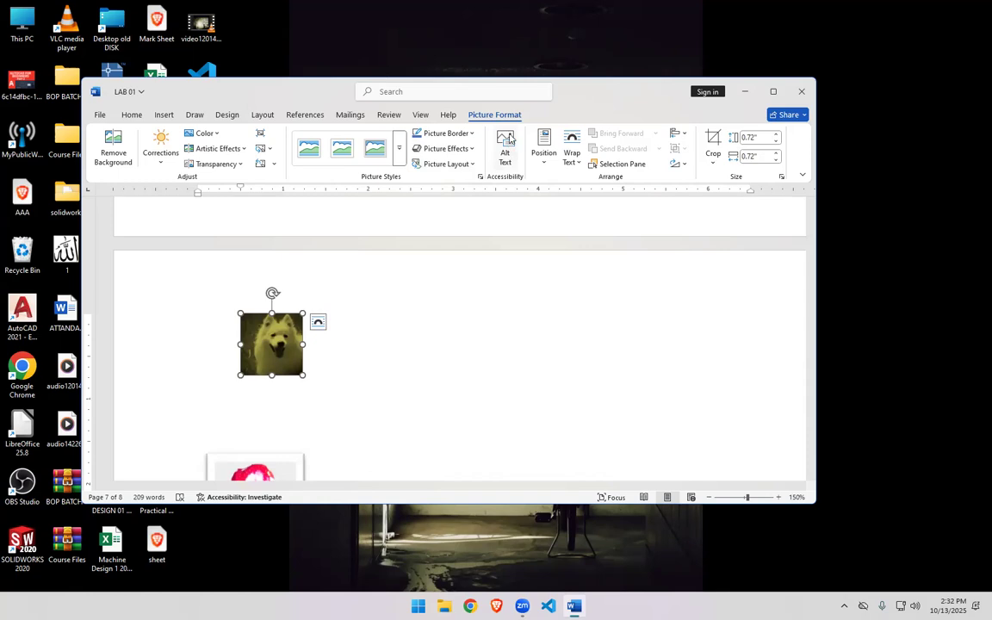
Step: Draw an oval about 1.08" wide and 0.35" high in the empty area beside the dog picture
click(166, 114)
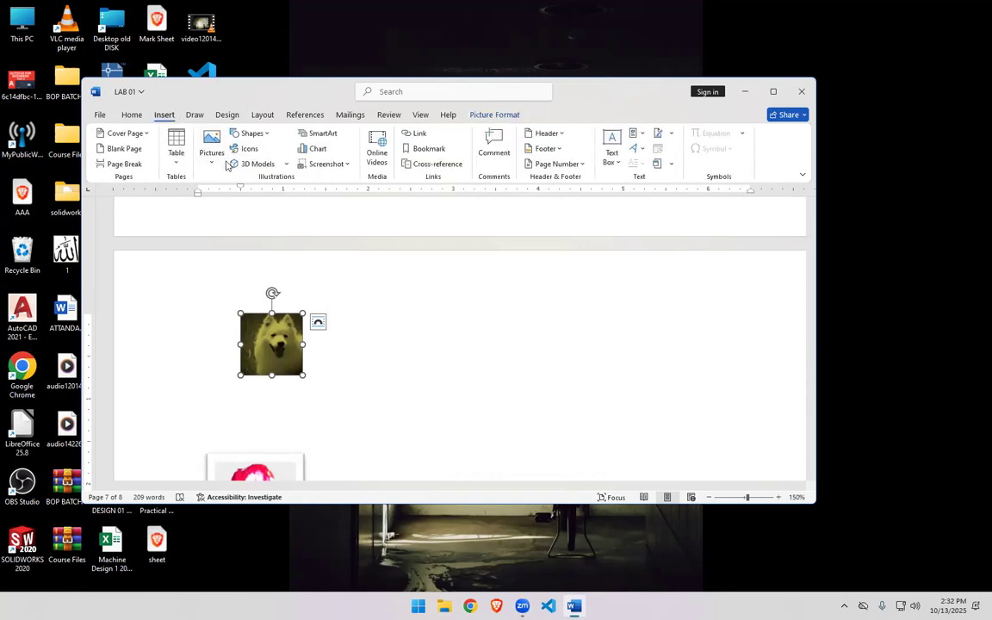
click(253, 134)
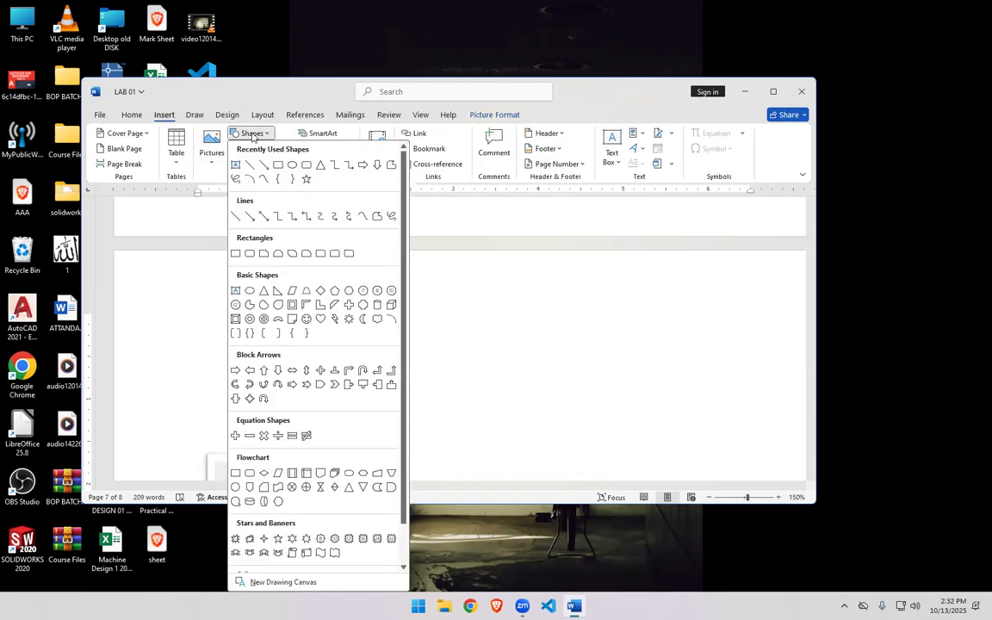
click(462, 280)
click(422, 368)
click(251, 135)
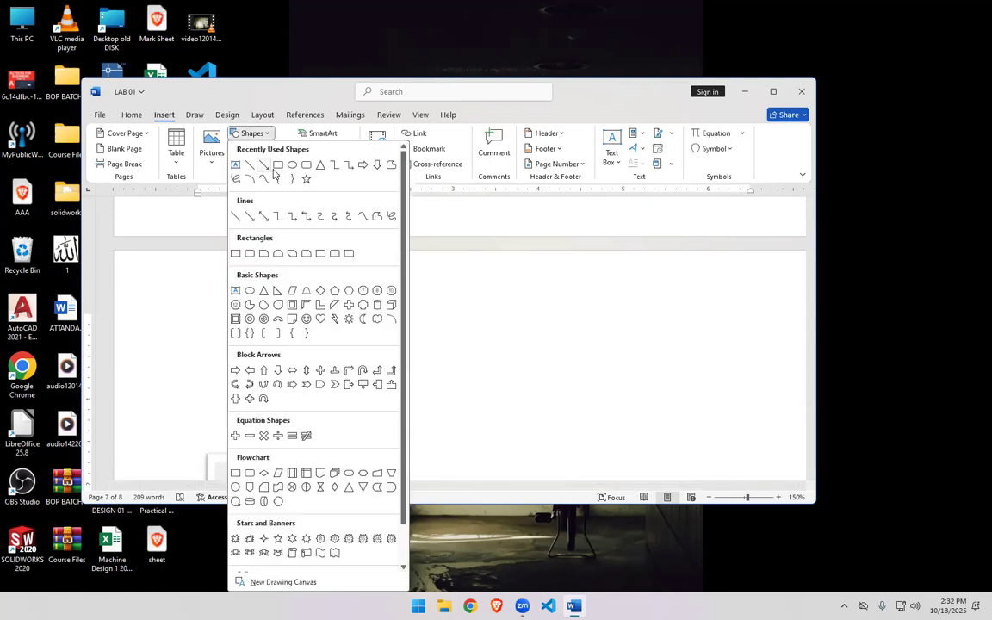
click(292, 168)
drag(407, 324, 500, 353)
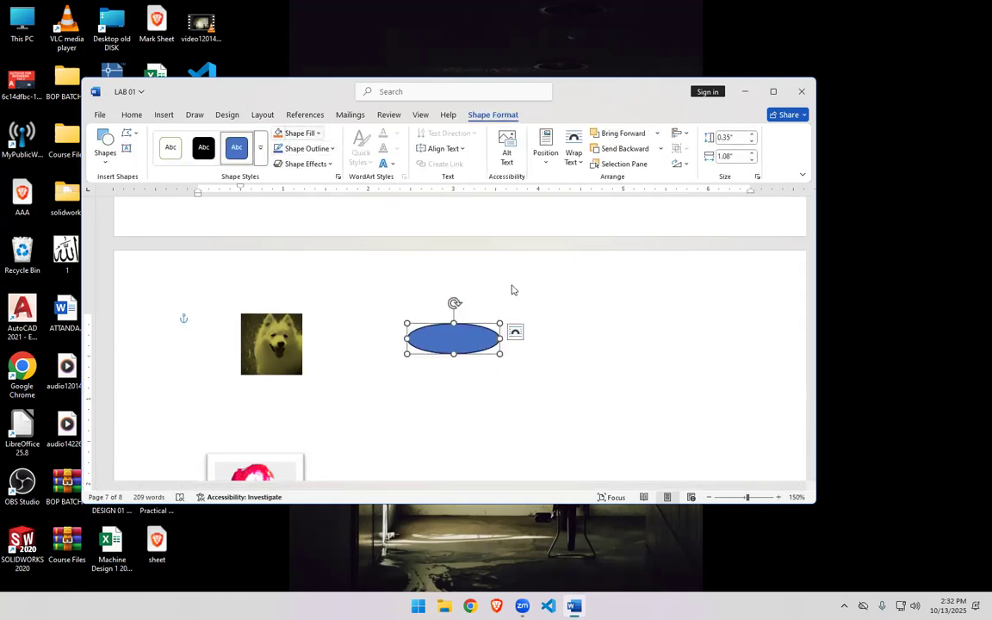
click(298, 132)
key(Escape)
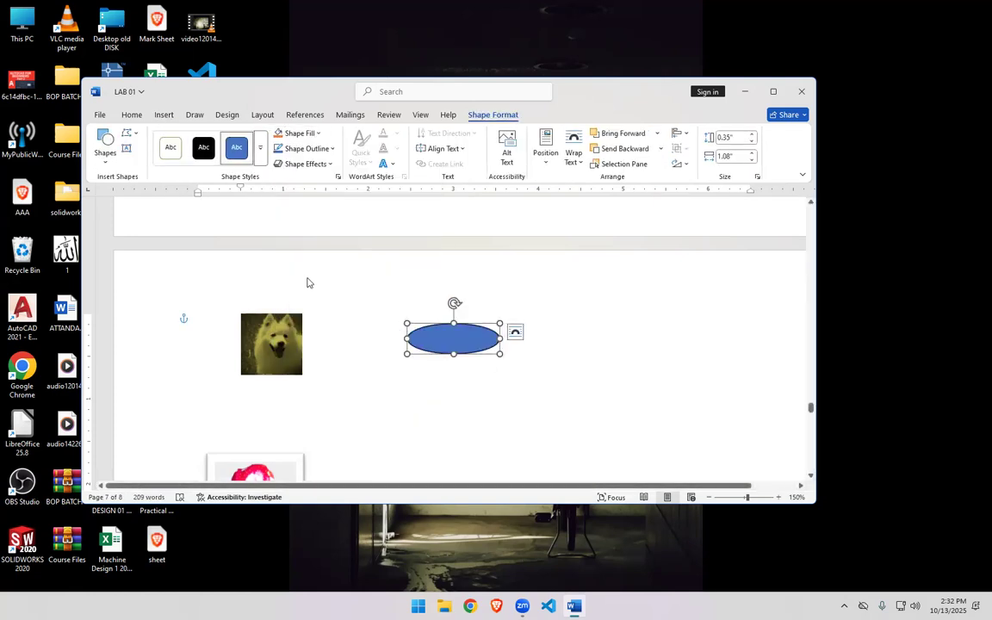
Step: Draw a right block arrow about 0.57" wide and 0.15" high just right of the oval
click(295, 334)
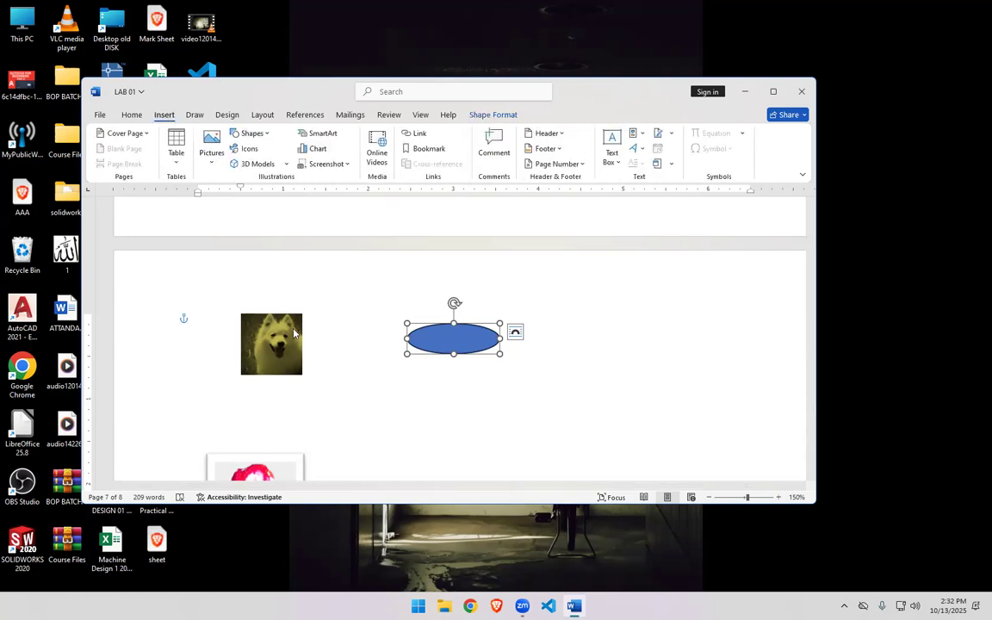
click(252, 133)
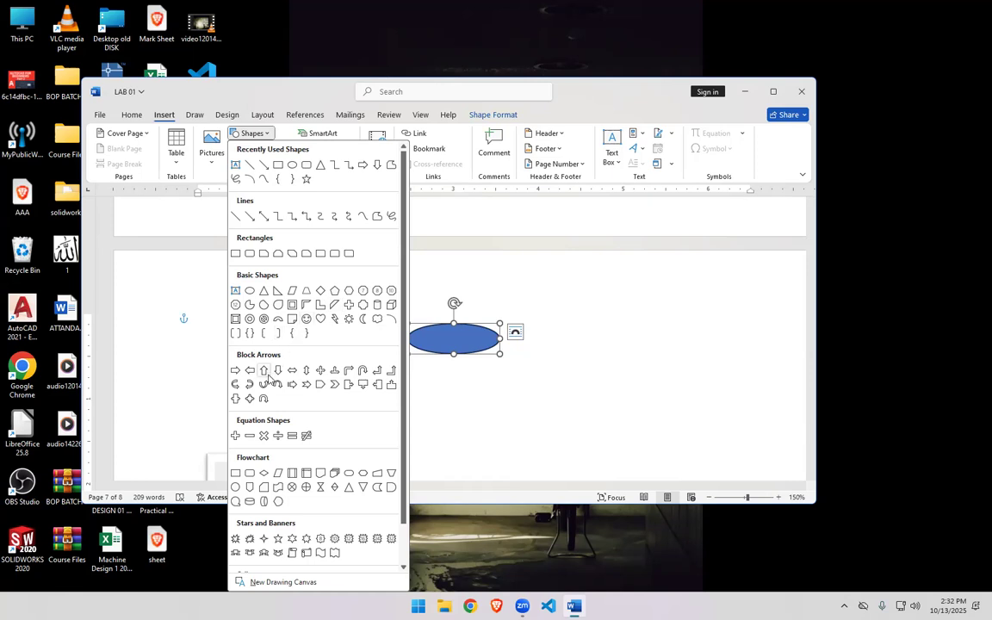
click(235, 371)
drag(534, 331, 585, 343)
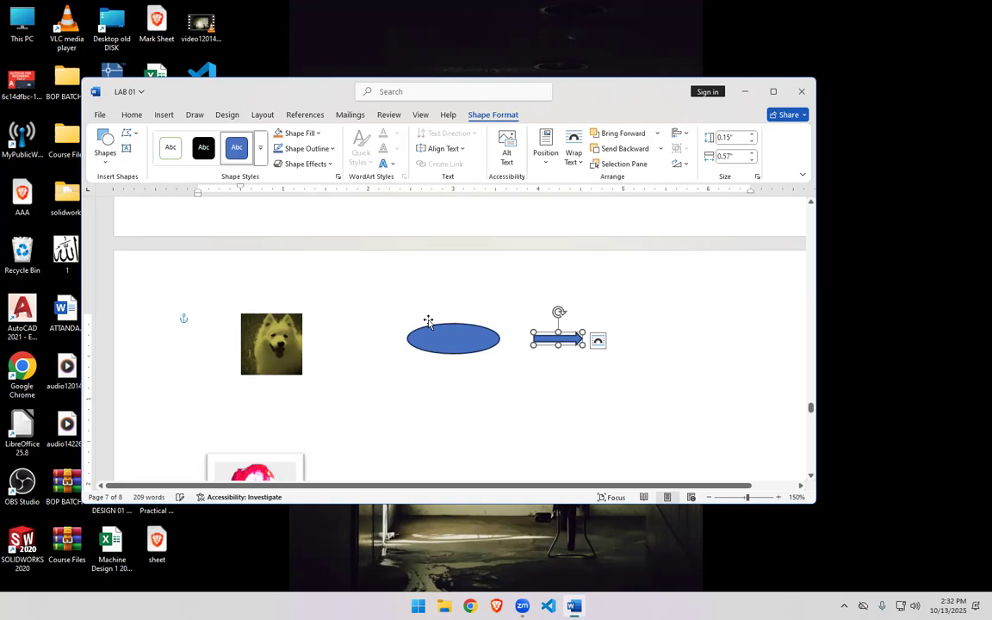
Step: Draw a rectangle about 0.94" wide and 0.58" high to the right of the block arrow
click(160, 114)
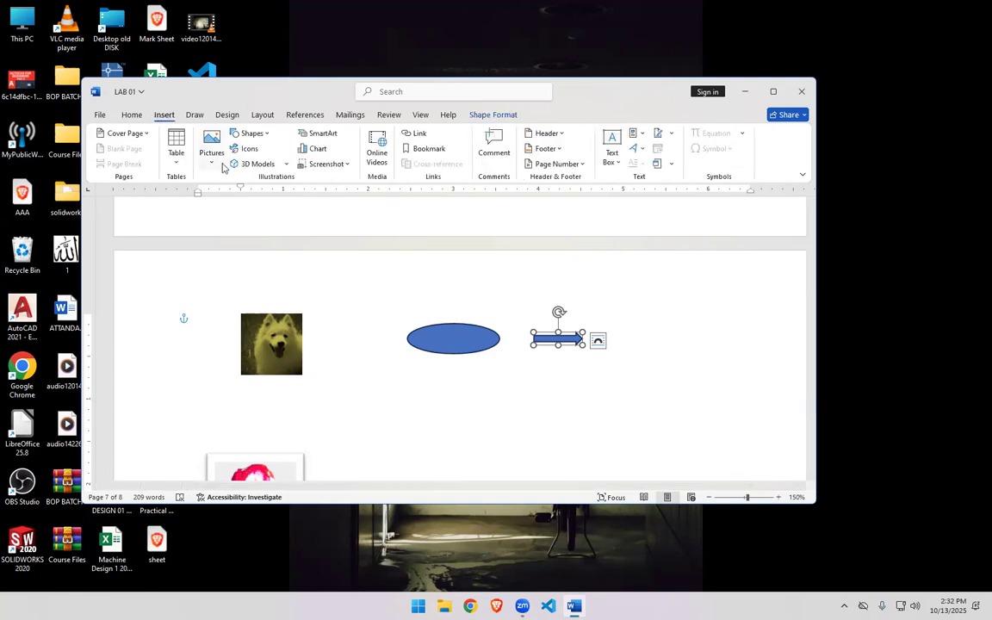
click(252, 134)
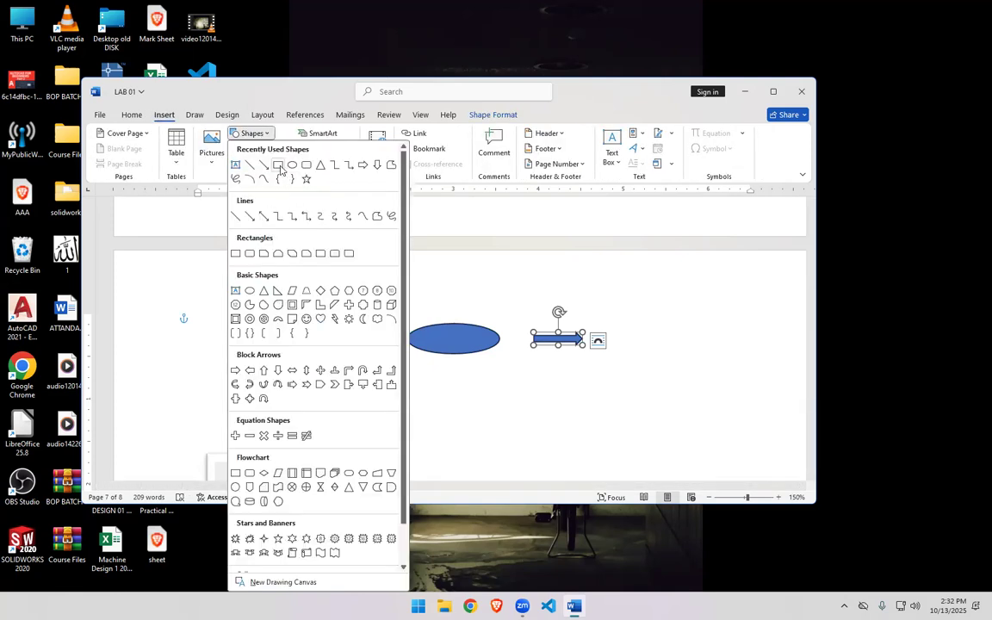
click(278, 165)
drag(637, 300, 718, 350)
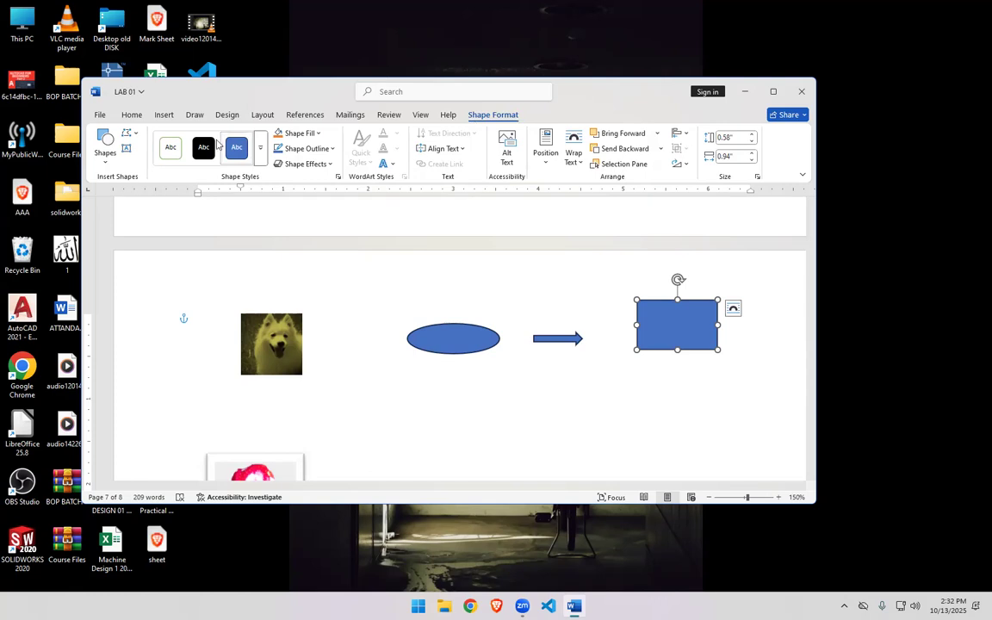
Step: Look through the available shapes and preview the theme styles on the rectangle without applying any
click(104, 164)
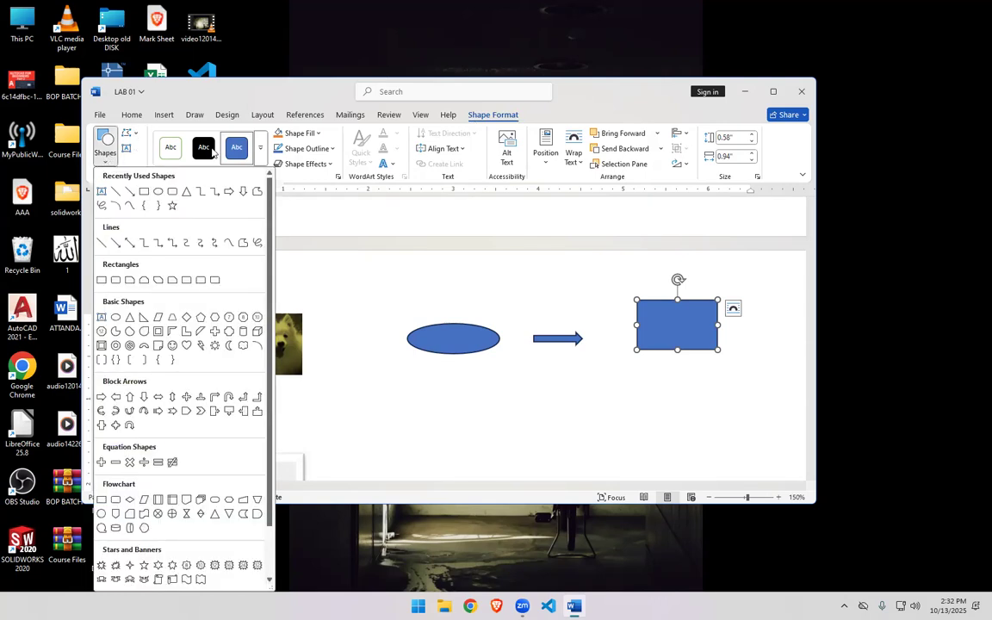
click(361, 274)
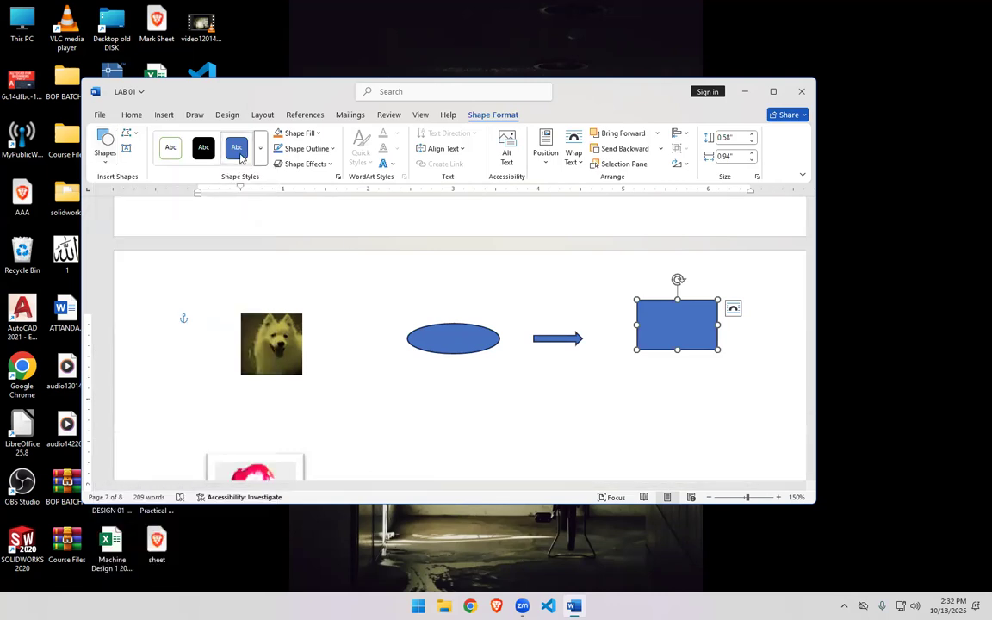
click(261, 156)
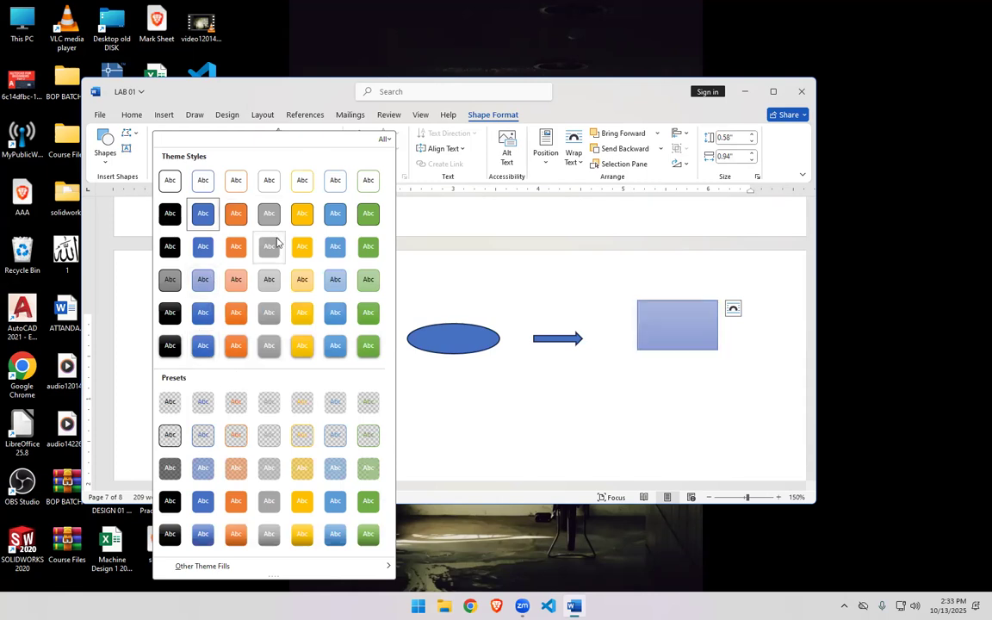
key(Escape)
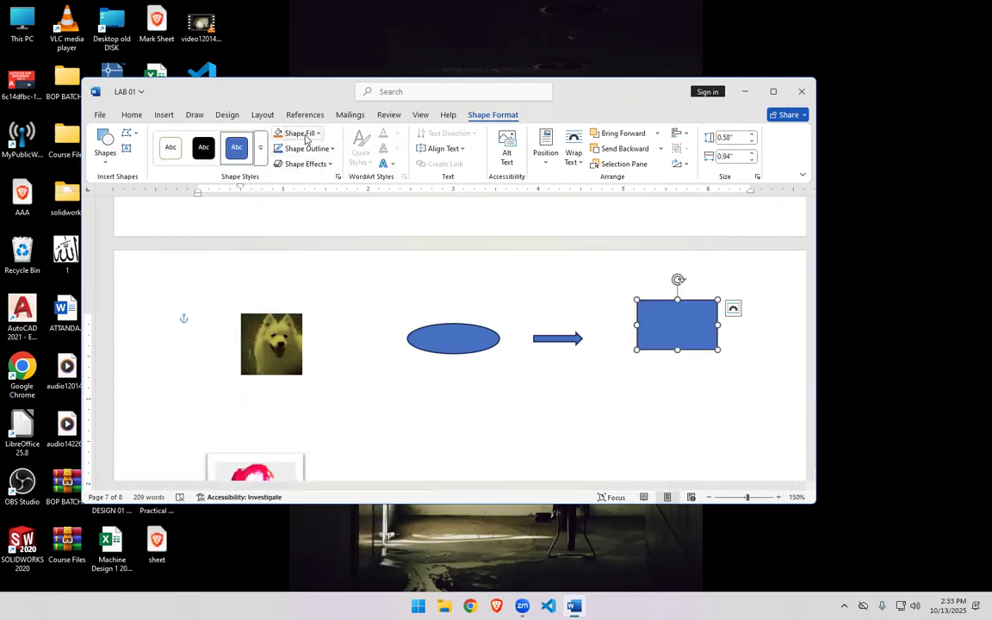
Step: Review the fill colors, outline weights and reflection effects available for the rectangle without applying any
click(296, 134)
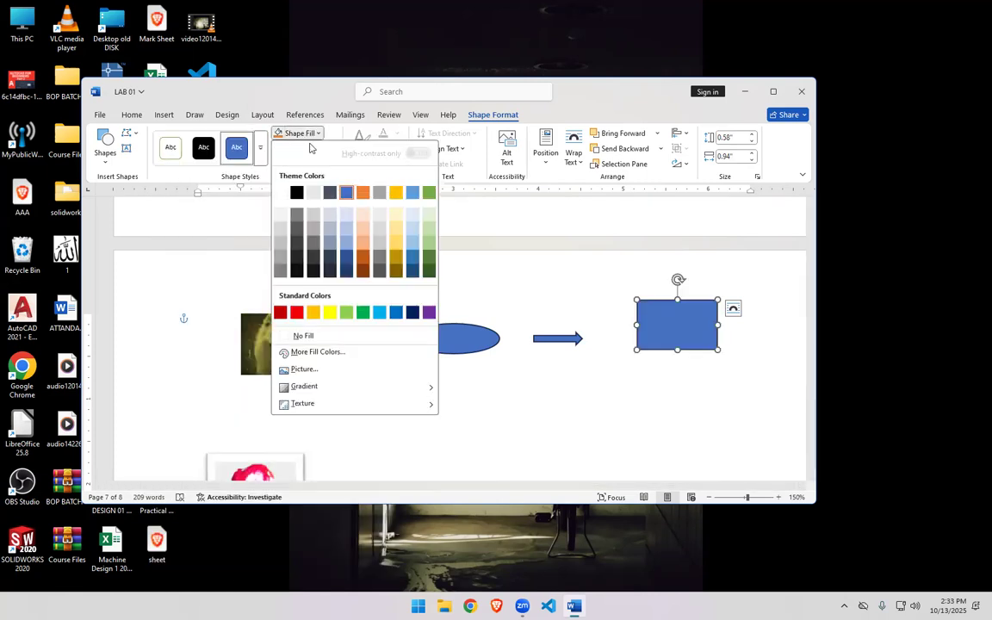
click(485, 295)
click(292, 151)
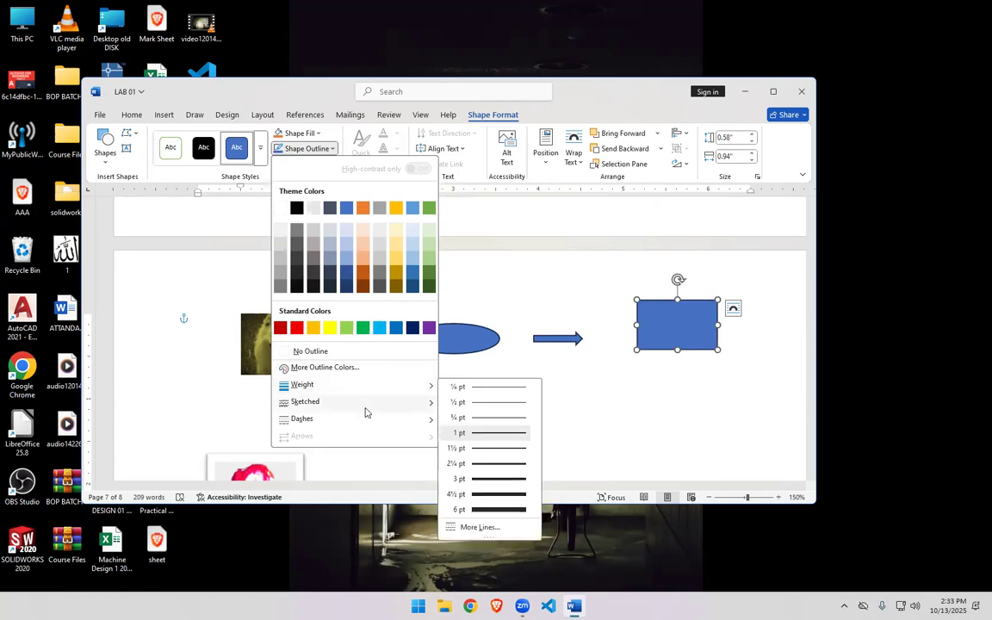
click(449, 301)
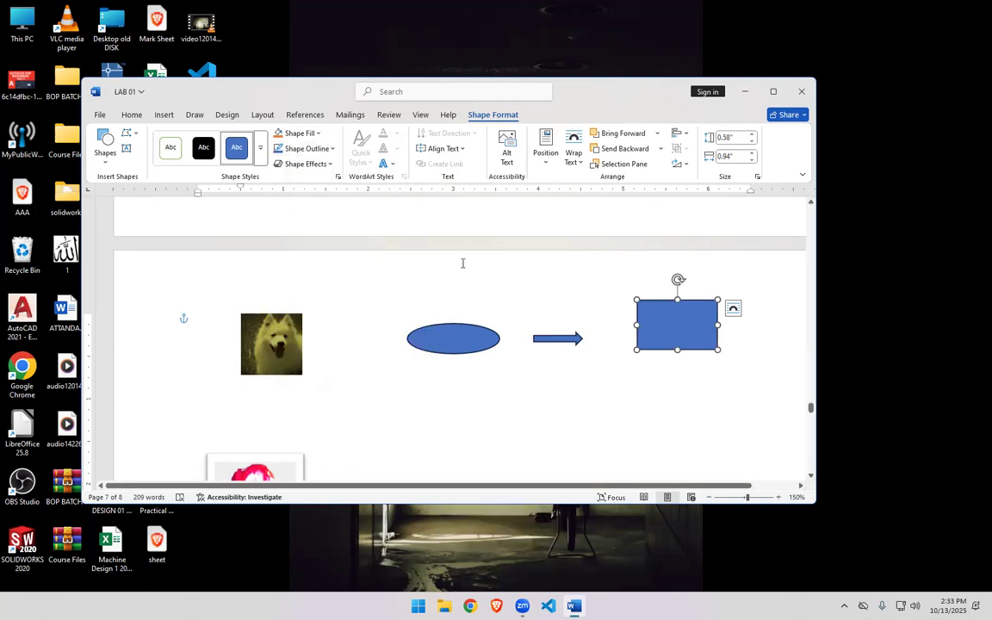
click(326, 165)
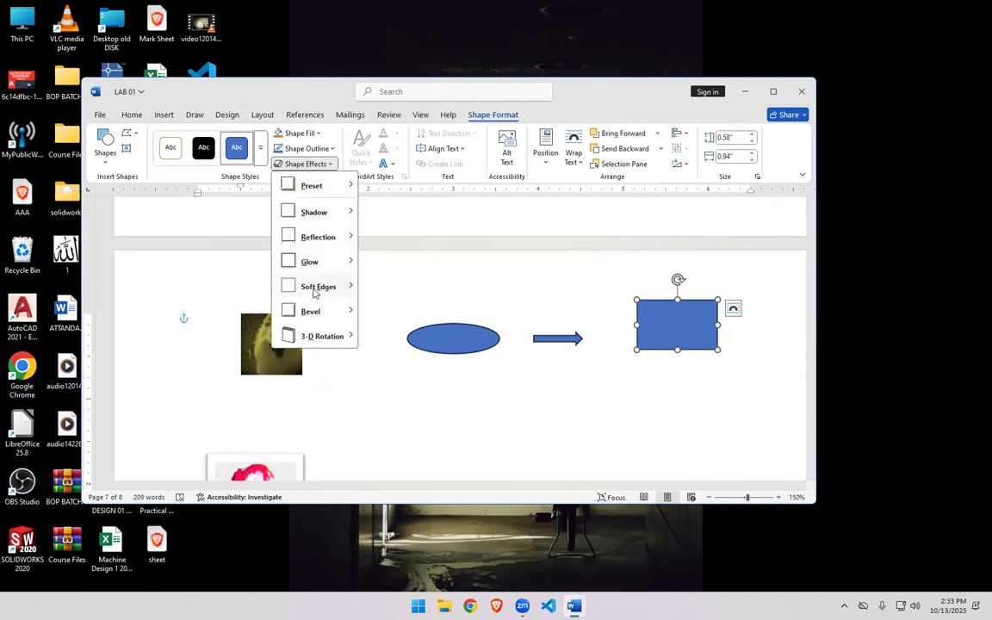
mouse_move(311, 240)
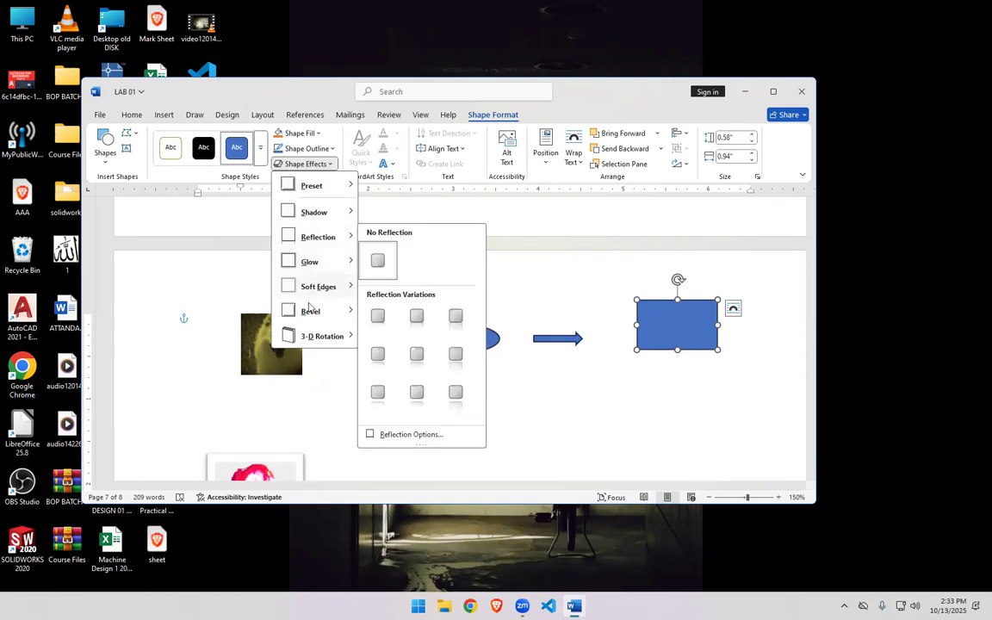
click(509, 293)
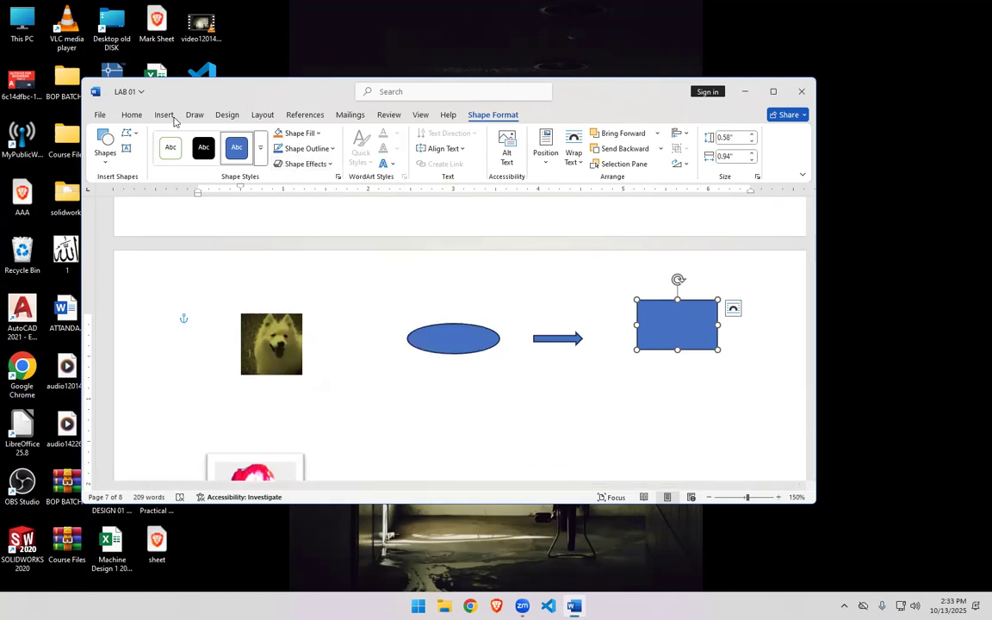
Step: Browse the stock icons and insert the bar chart icon whose tallest bar is in the middle
click(165, 115)
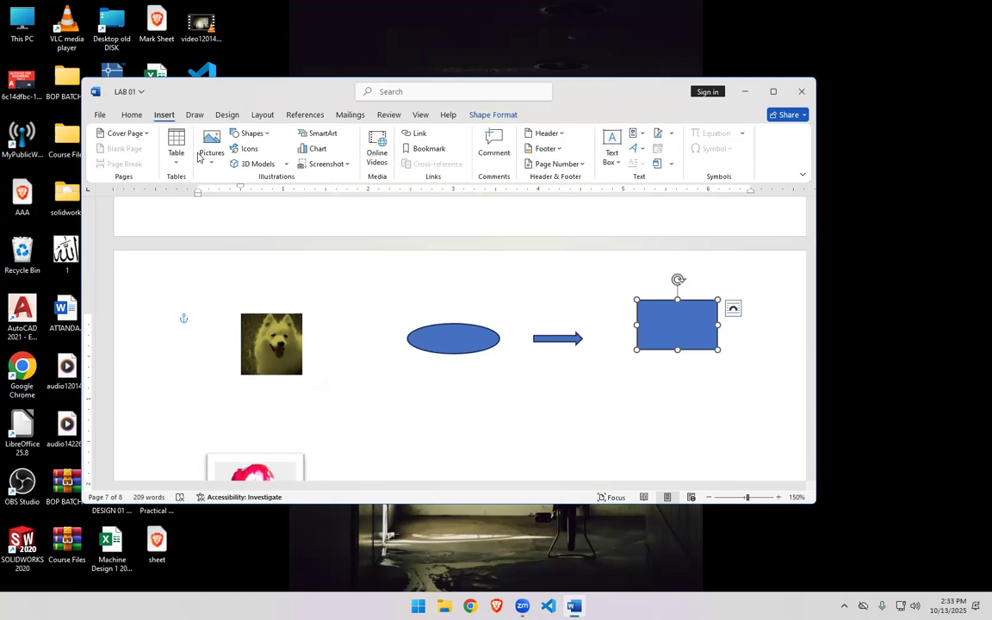
click(249, 150)
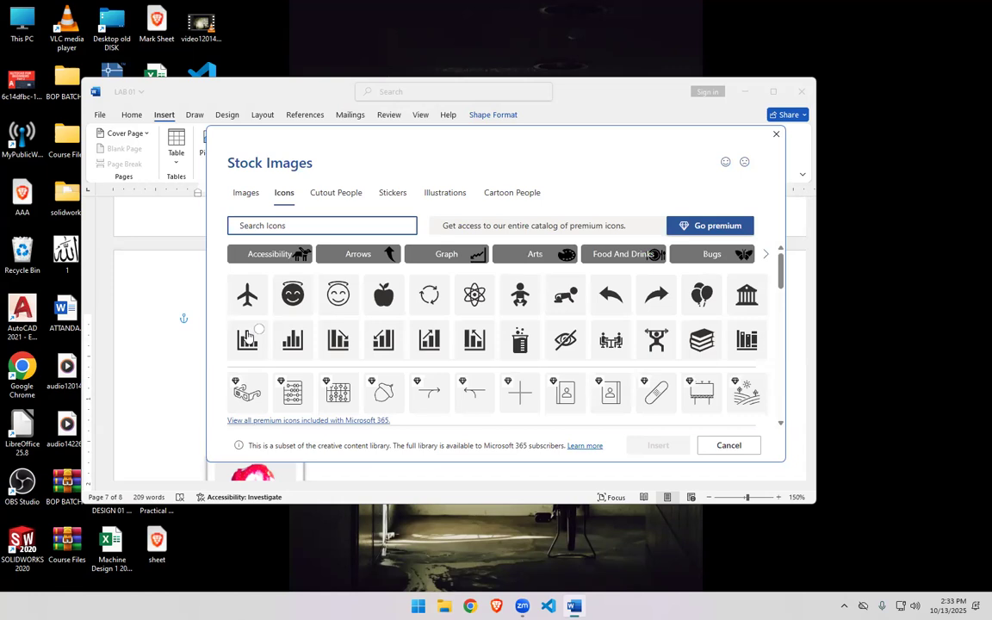
scroll(517, 344, down, 5)
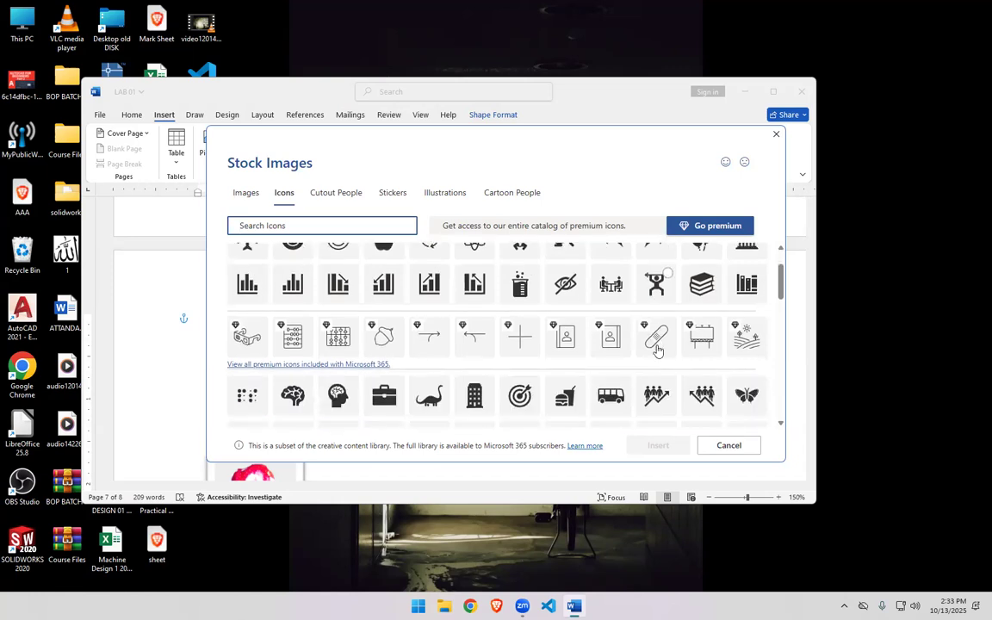
scroll(656, 349, down, 5)
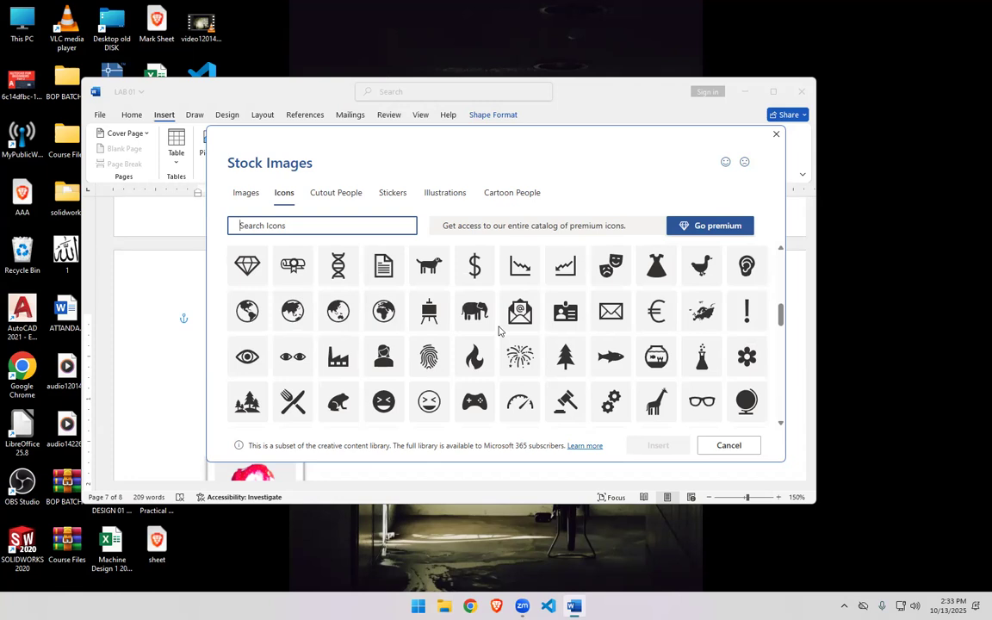
scroll(499, 330, up, 1)
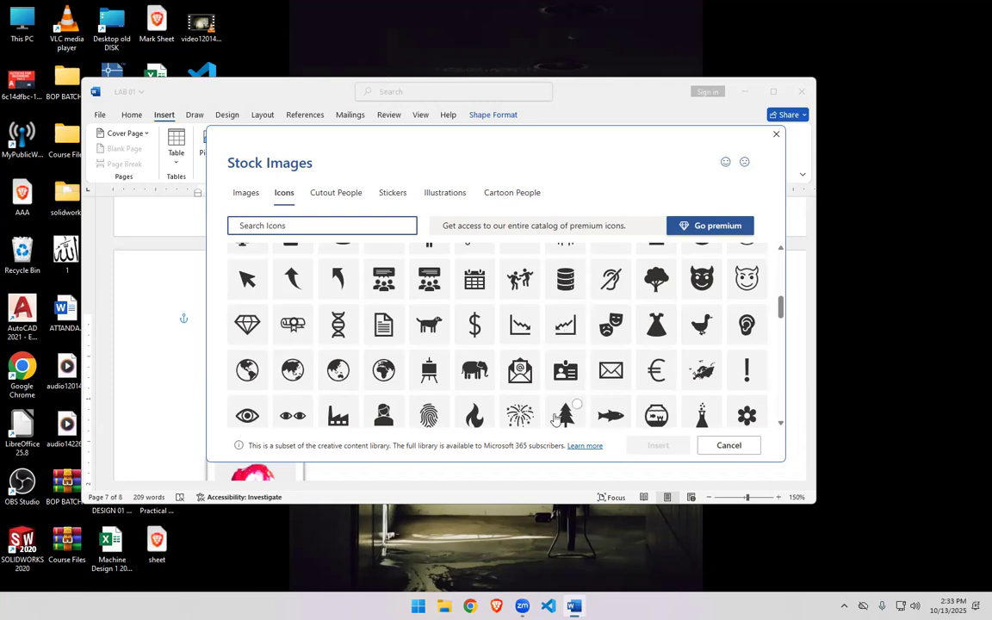
scroll(555, 420, up, 3)
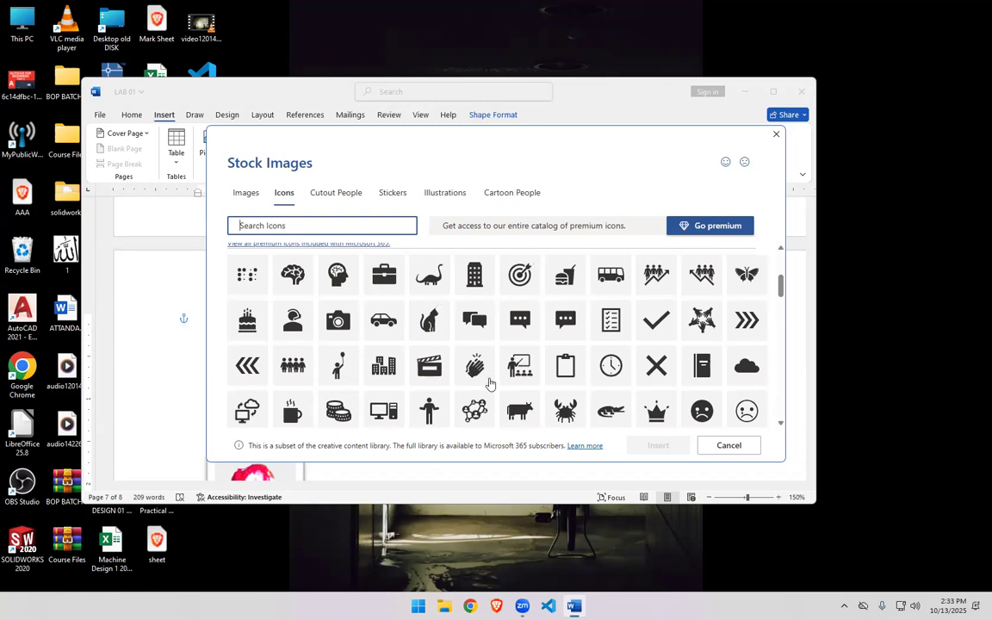
scroll(490, 384, up, 3)
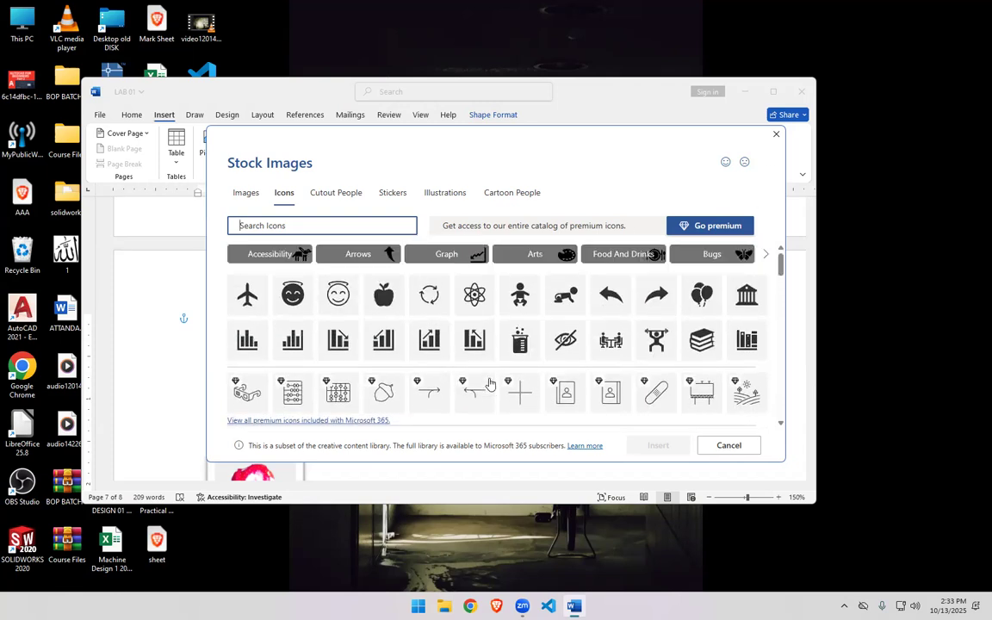
scroll(435, 345, down, 1)
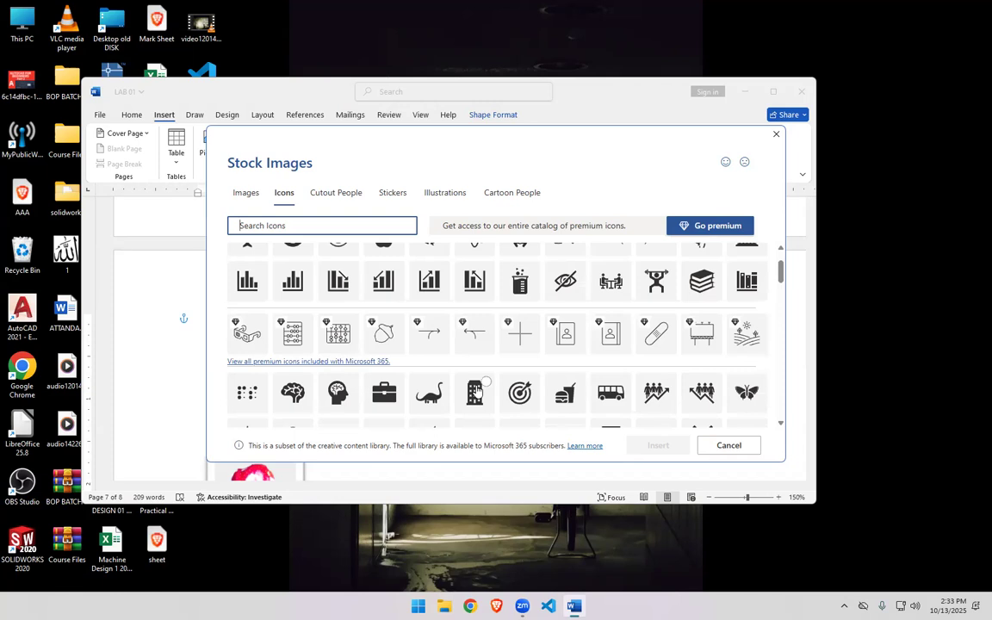
click(247, 283)
click(658, 444)
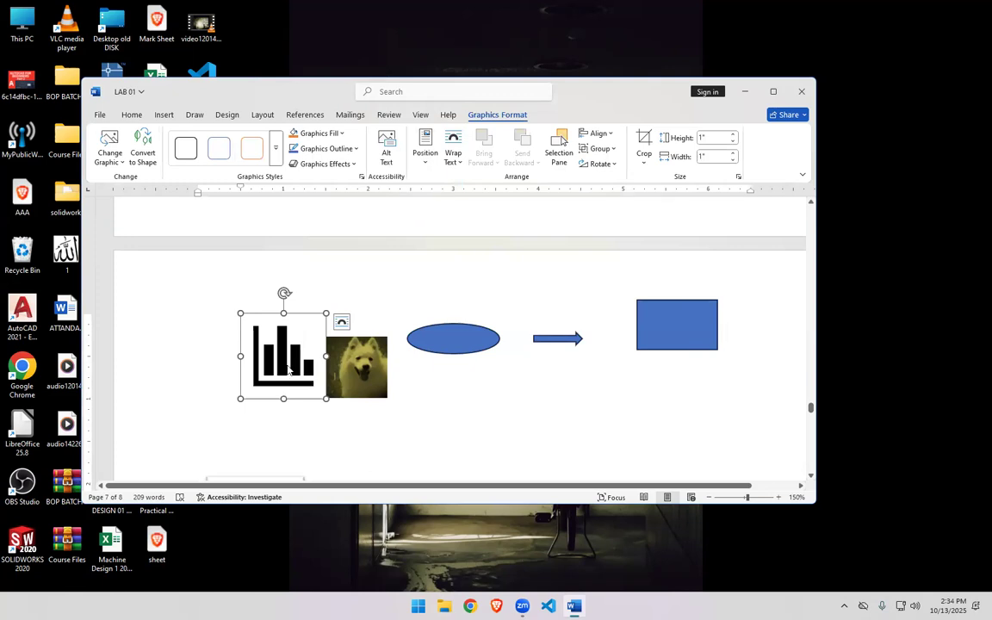
Step: Shrink the inserted bar chart icon to 0.33" by 0.33" and delete it from the page
drag(328, 398, 272, 356)
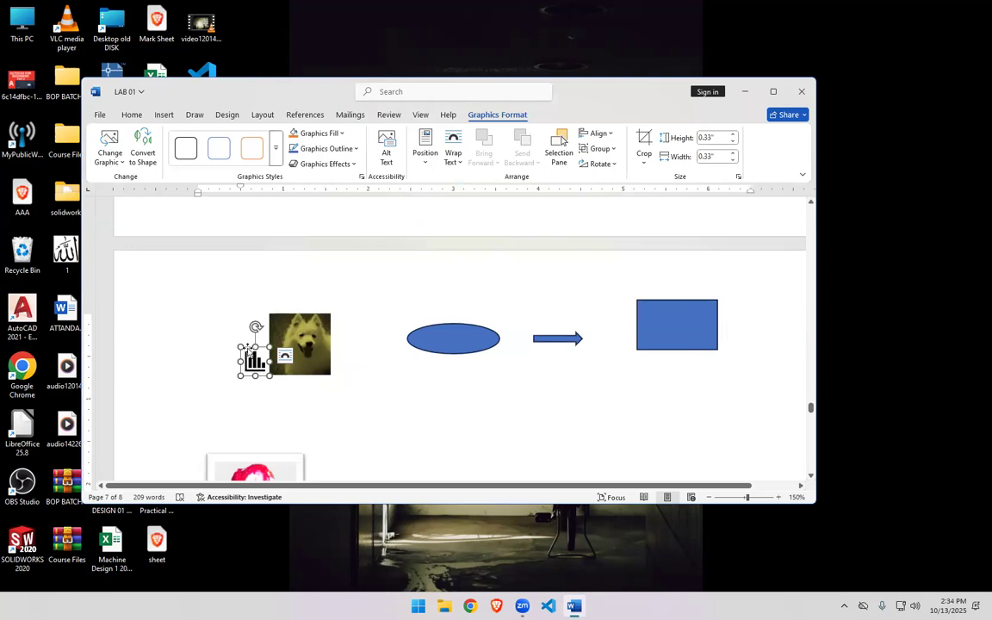
key(Delete)
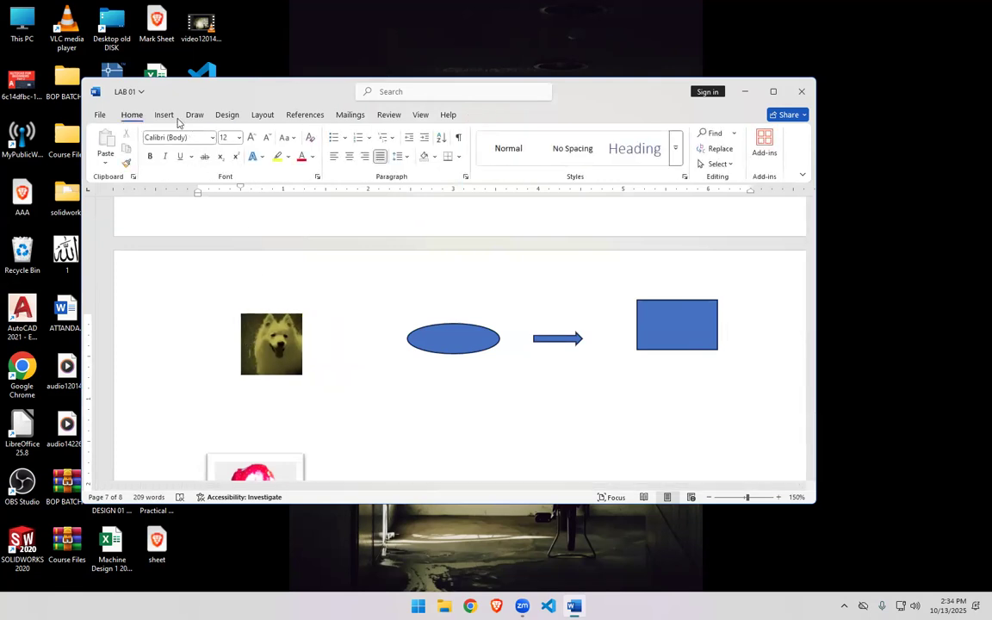
Step: Look through the Furniture category of stock 3D models and the SmartArt graphic choices without inserting anything
click(175, 119)
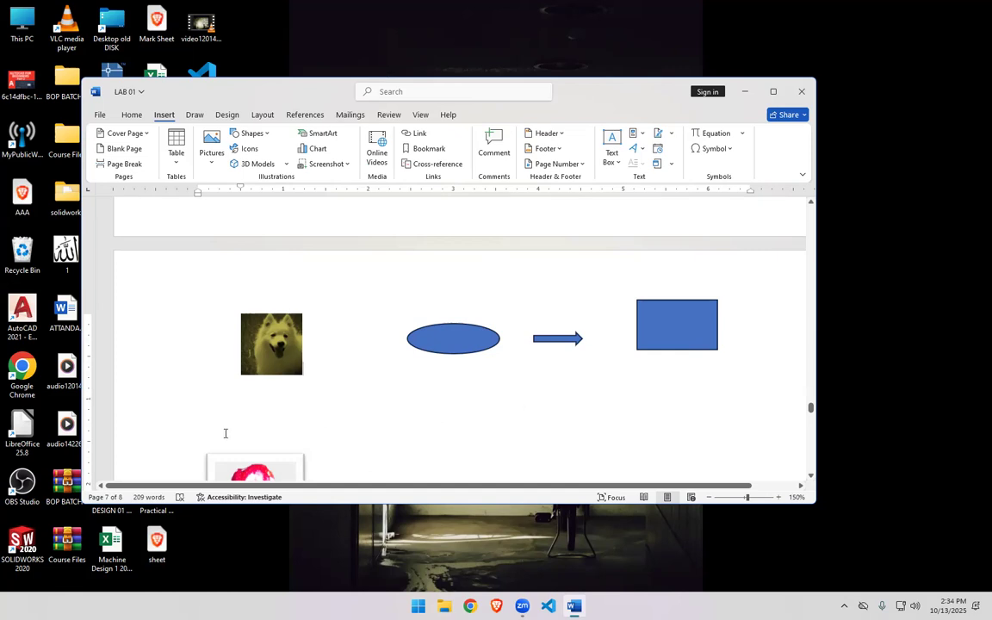
key(Down)
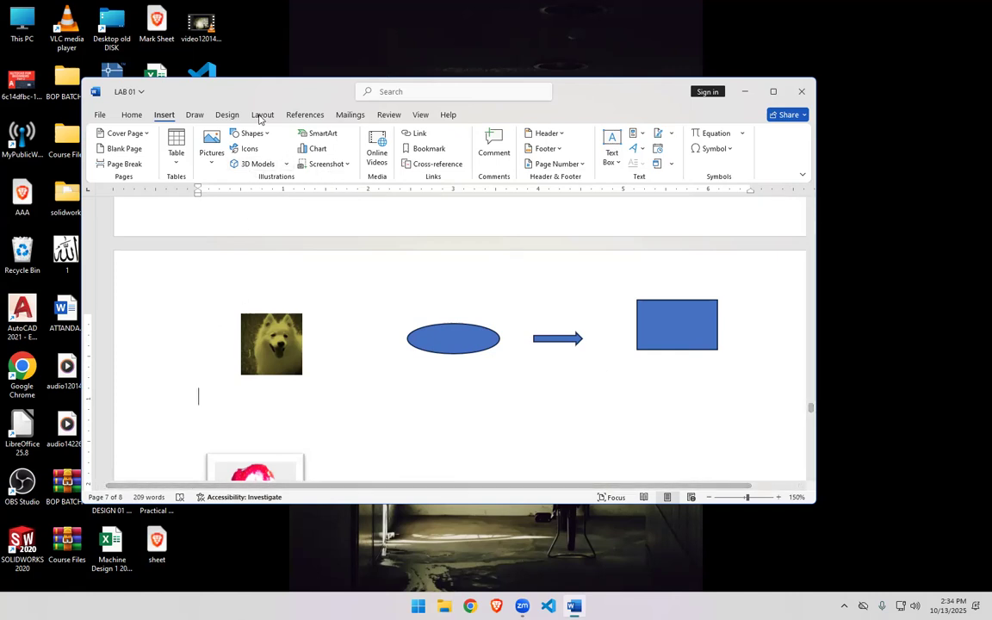
click(286, 164)
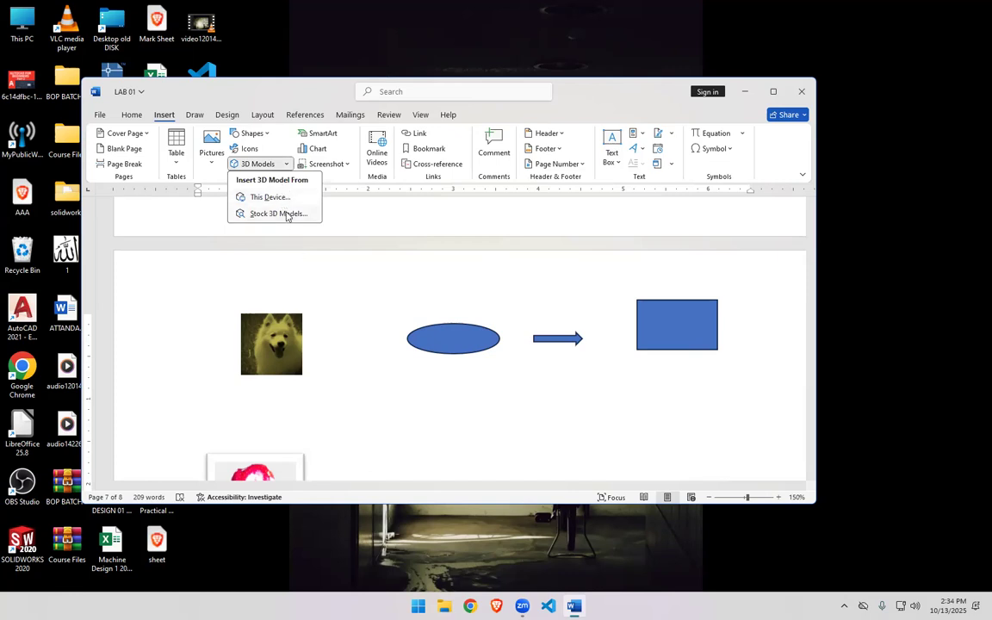
click(277, 214)
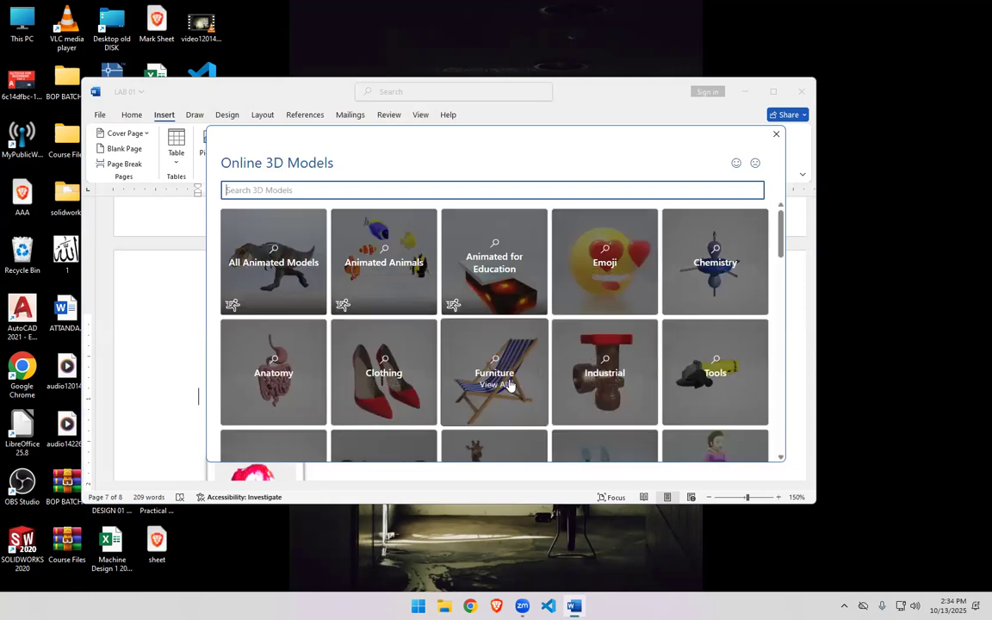
click(461, 348)
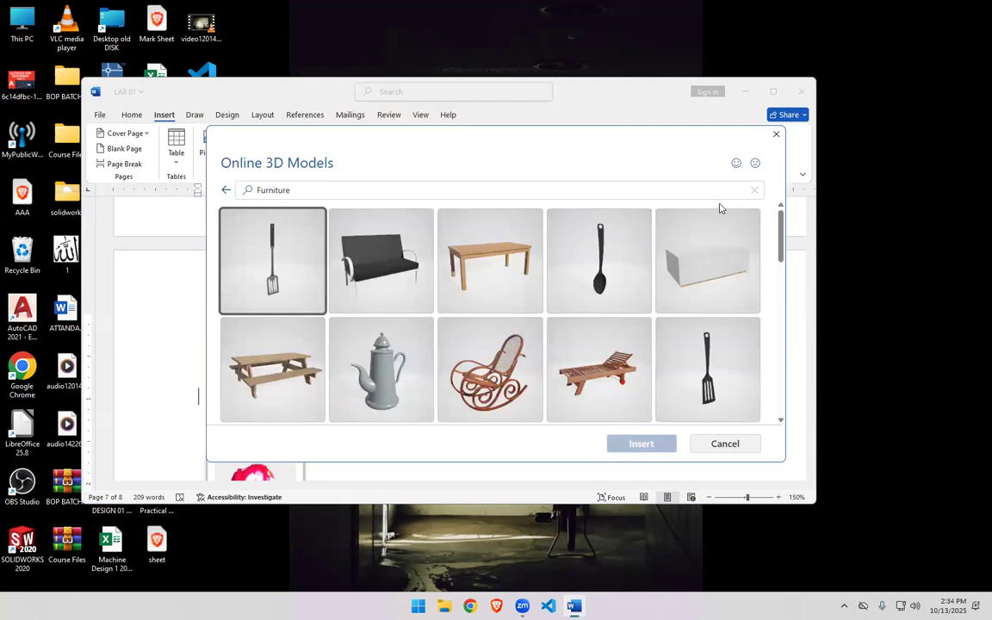
click(737, 451)
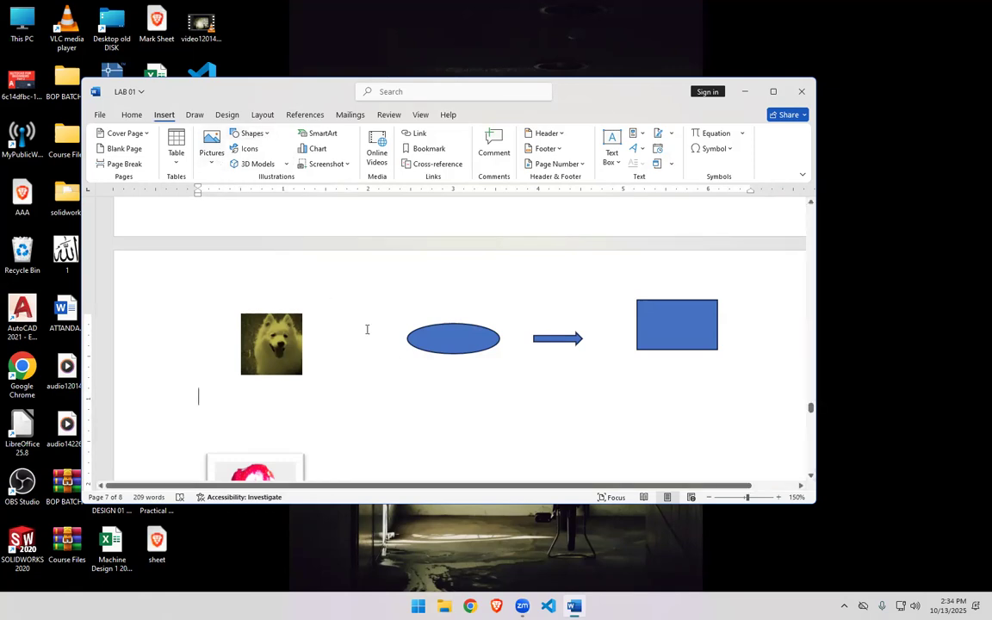
click(324, 133)
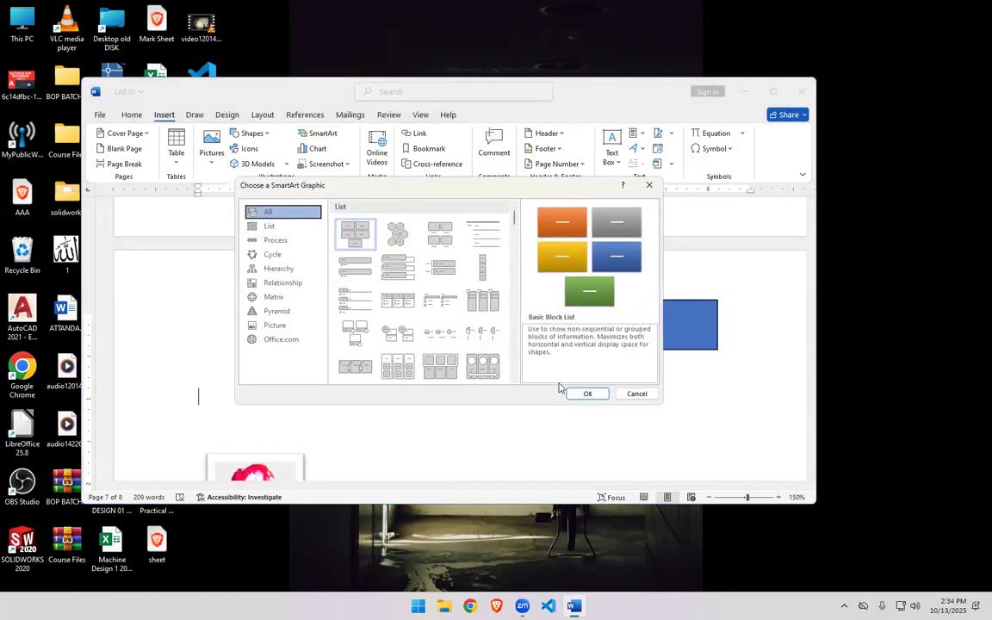
click(637, 394)
Step: Maximize the document window and delete the older oval, arrow, rectangle and apple picture above the "Inserting icons:" heading
scroll(520, 439, down, 2)
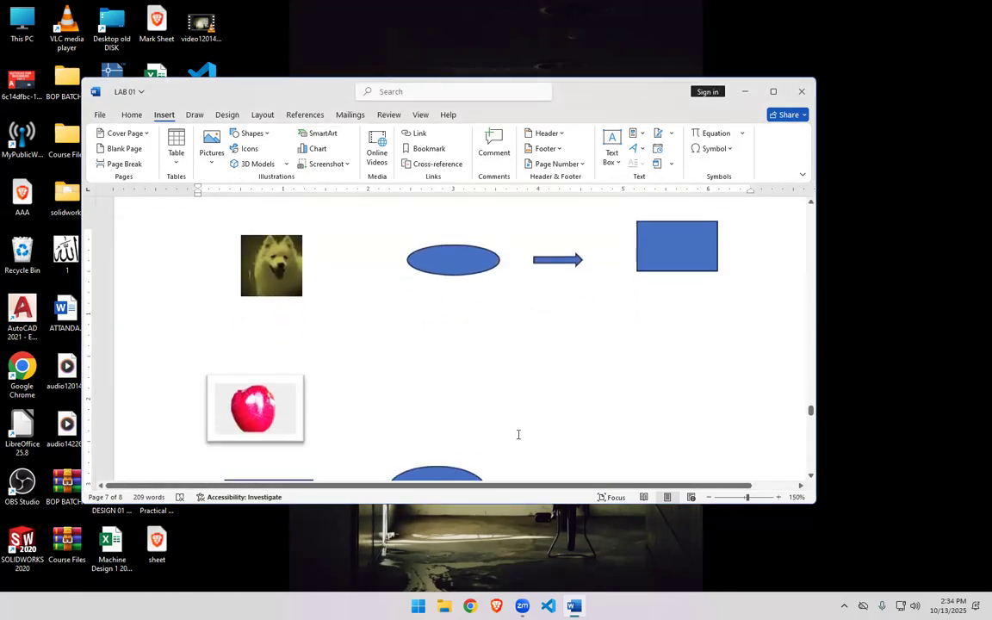
click(775, 96)
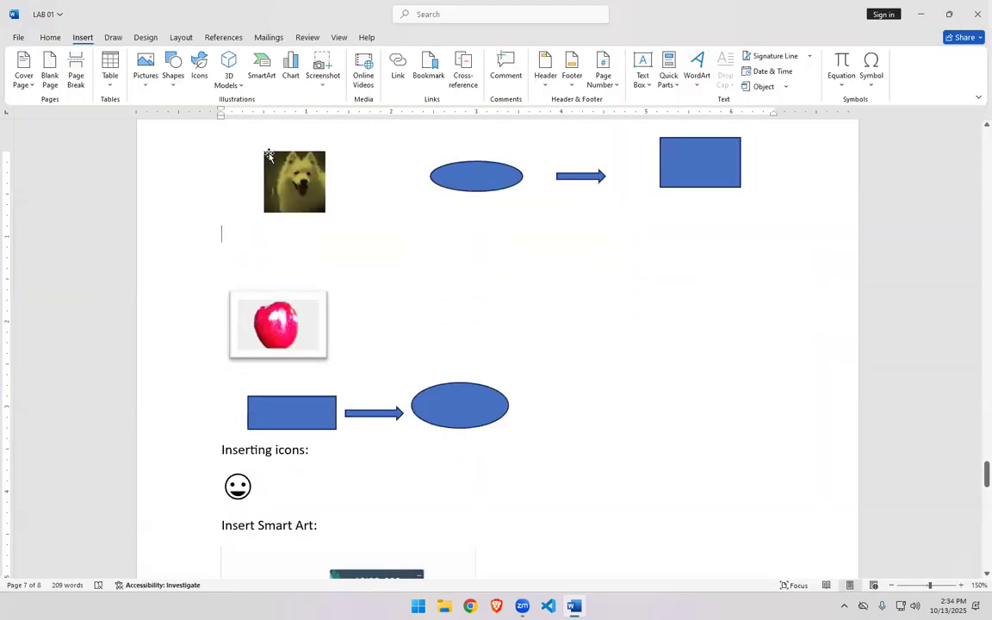
click(465, 417)
key(Delete)
click(379, 414)
key(Delete)
click(320, 425)
key(Delete)
click(298, 323)
key(Delete)
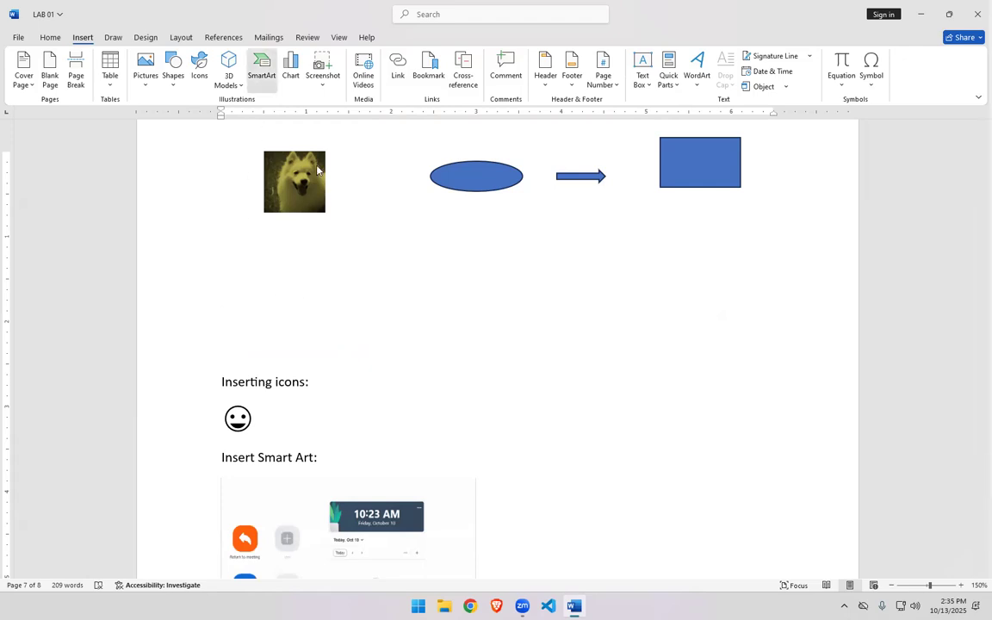
Step: Insert a Basic Block List SmartArt graphic from the List category below the dog picture
click(261, 68)
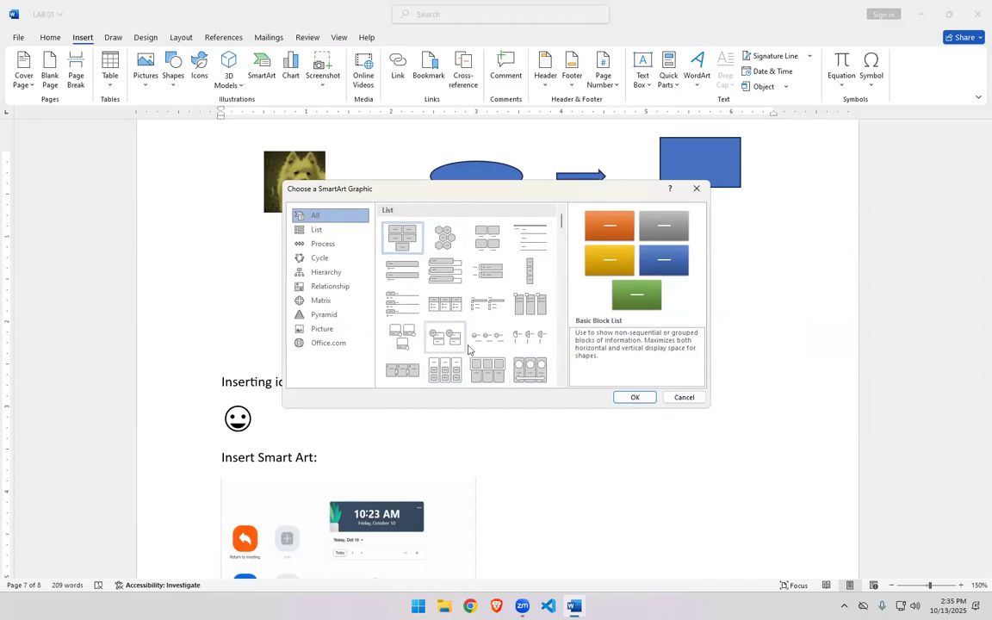
click(319, 229)
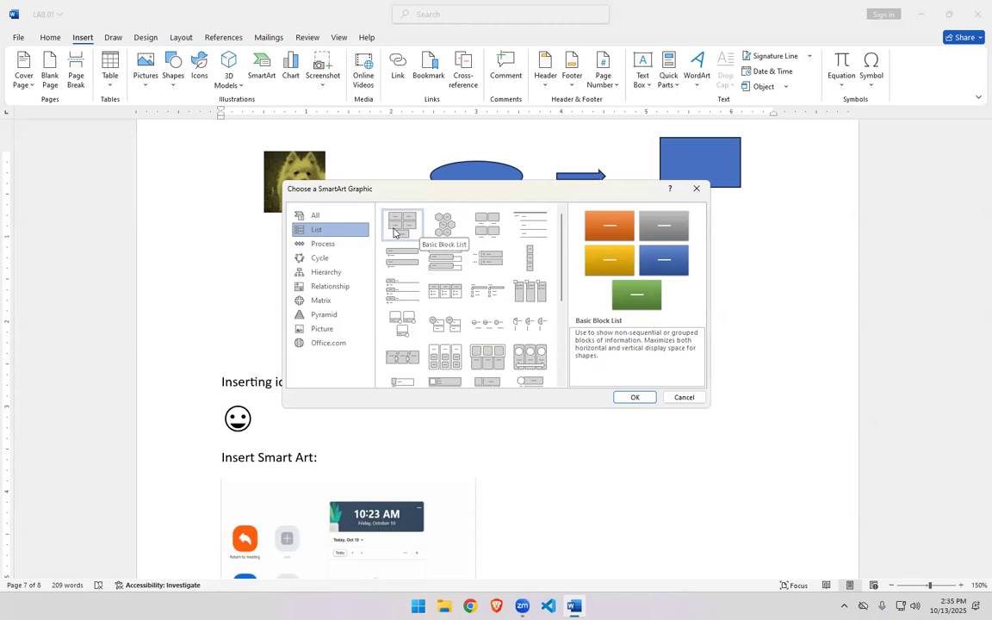
click(625, 399)
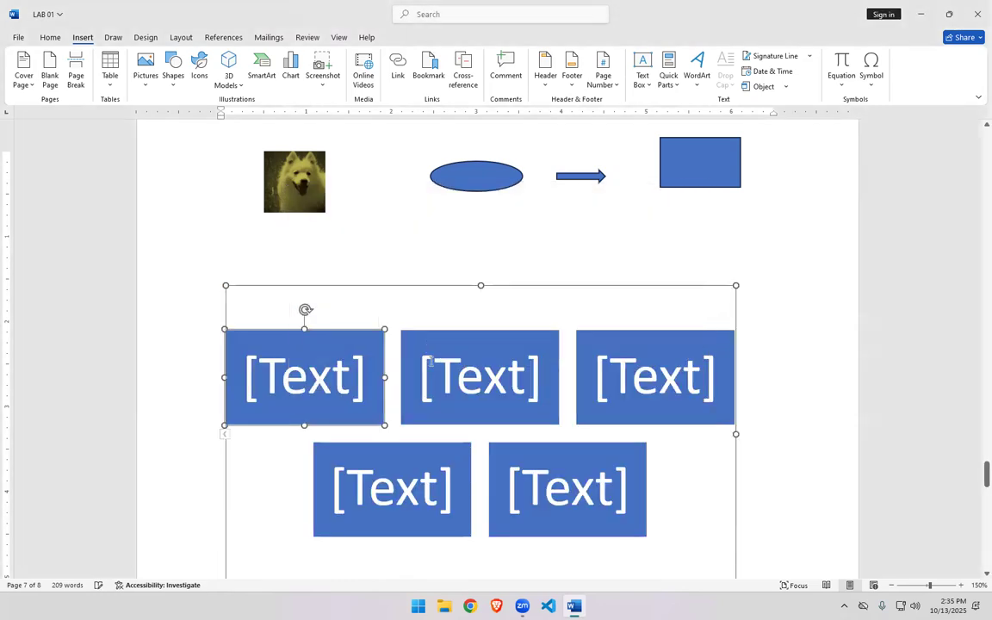
Step: Check the text placeholders in the five SmartArt blocks without entering any text
click(308, 380)
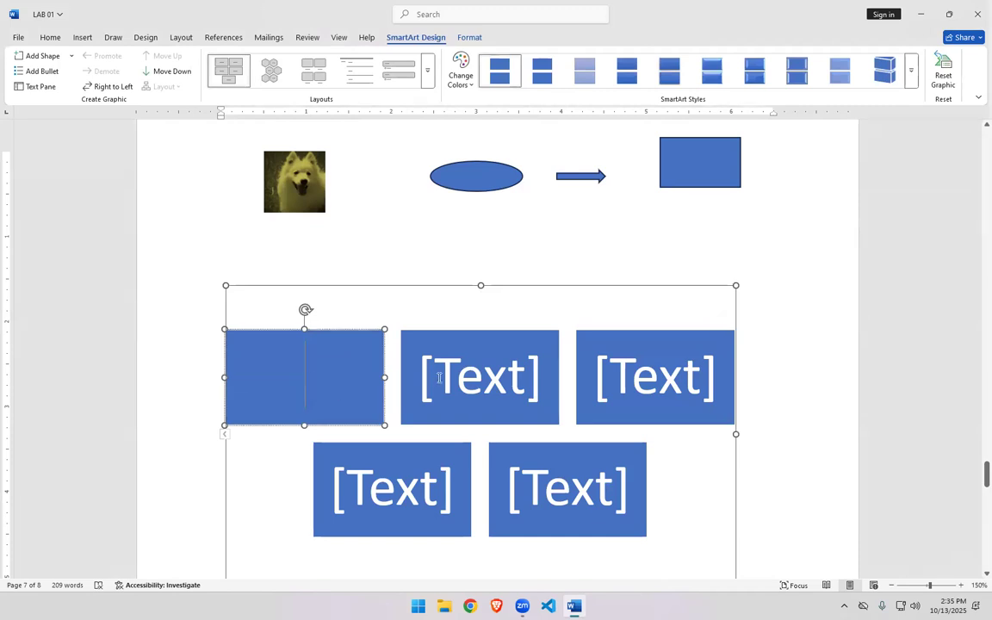
click(440, 377)
click(641, 377)
click(431, 481)
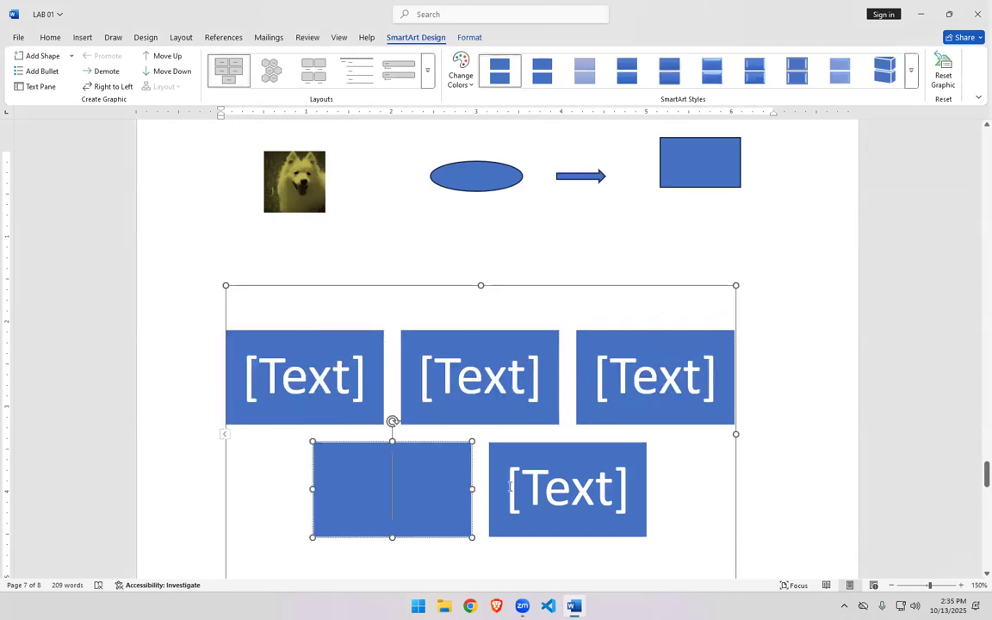
click(593, 479)
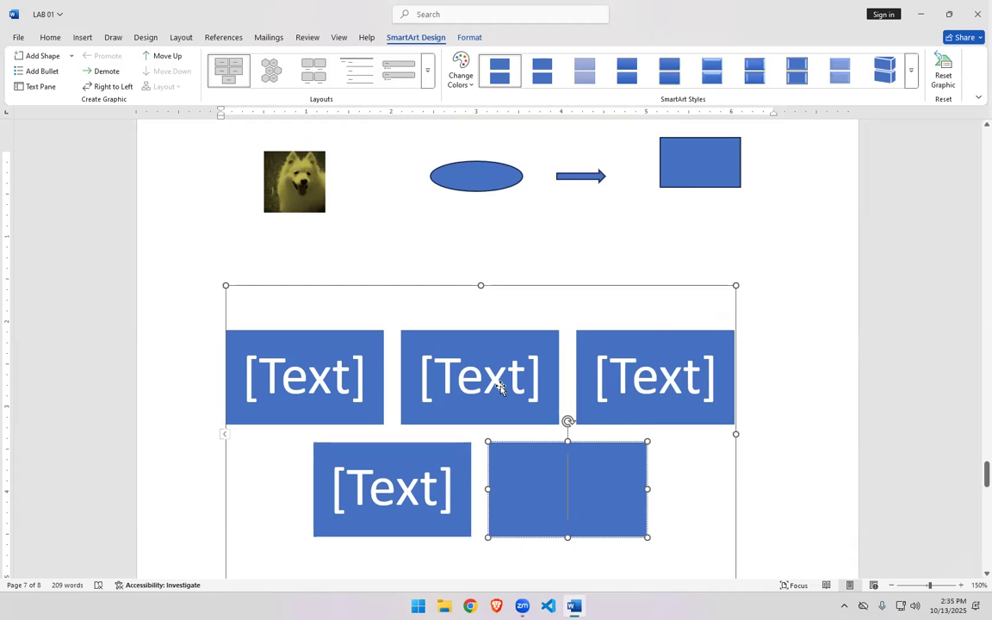
key(Tab)
click(551, 389)
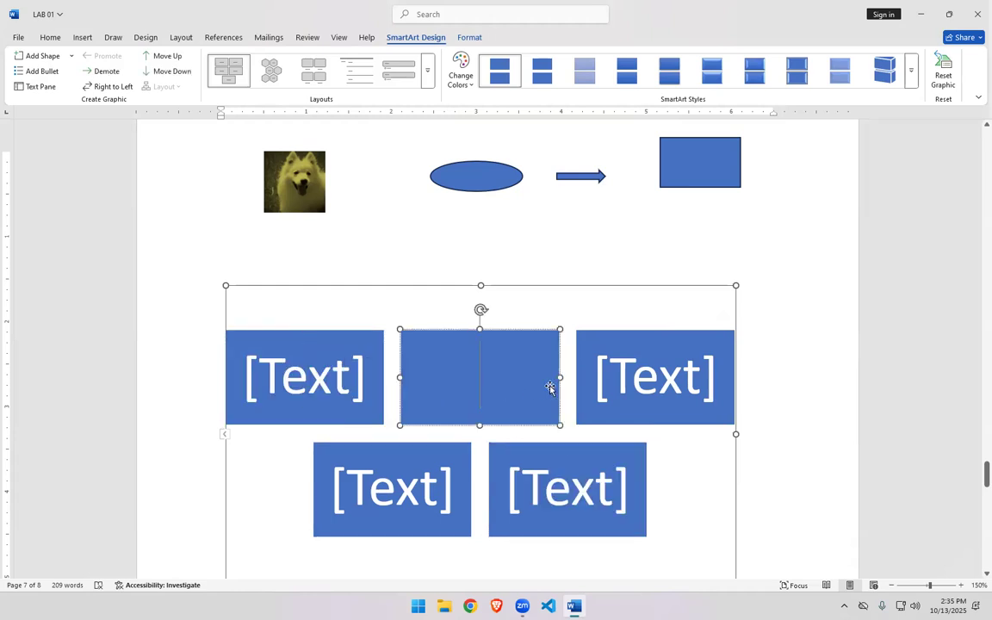
click(602, 385)
click(496, 449)
click(437, 510)
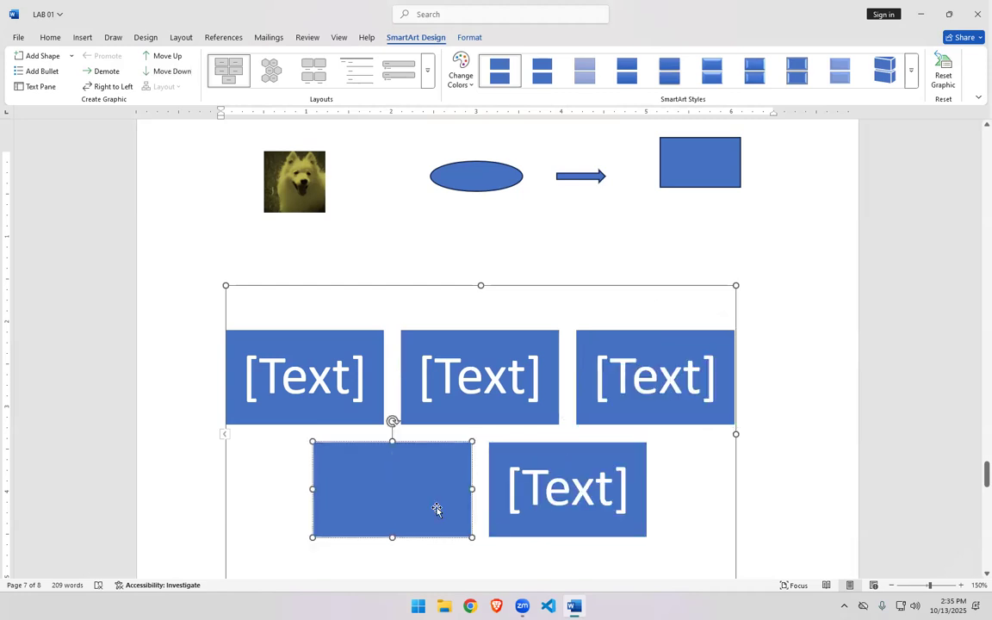
Step: Shrink the SmartArt graphic to about 2.8" wide and 1.7" high, leaving its text placeholders empty
drag(733, 289, 534, 435)
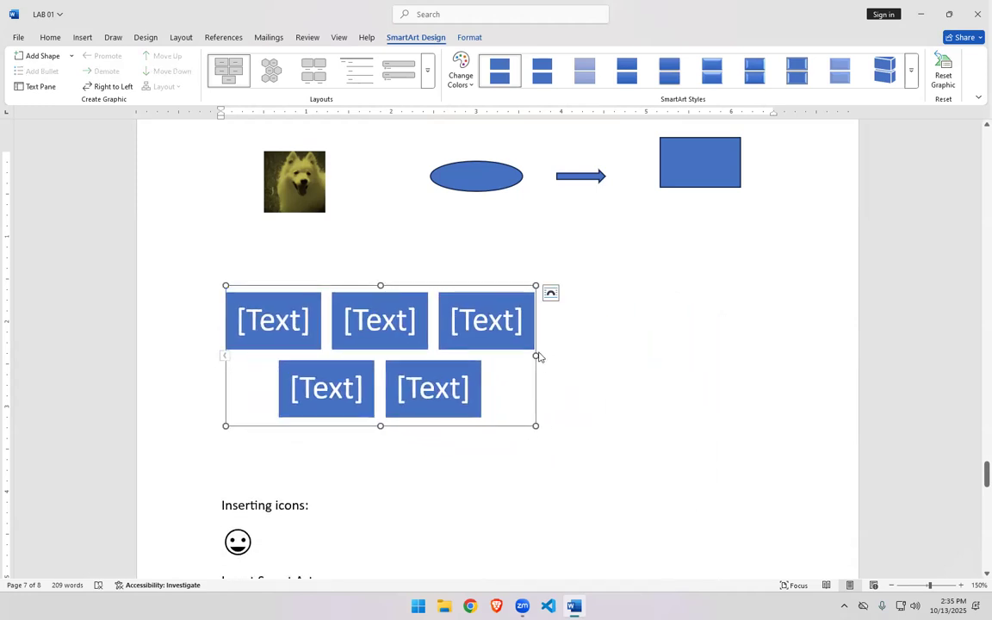
click(536, 356)
click(483, 378)
click(424, 391)
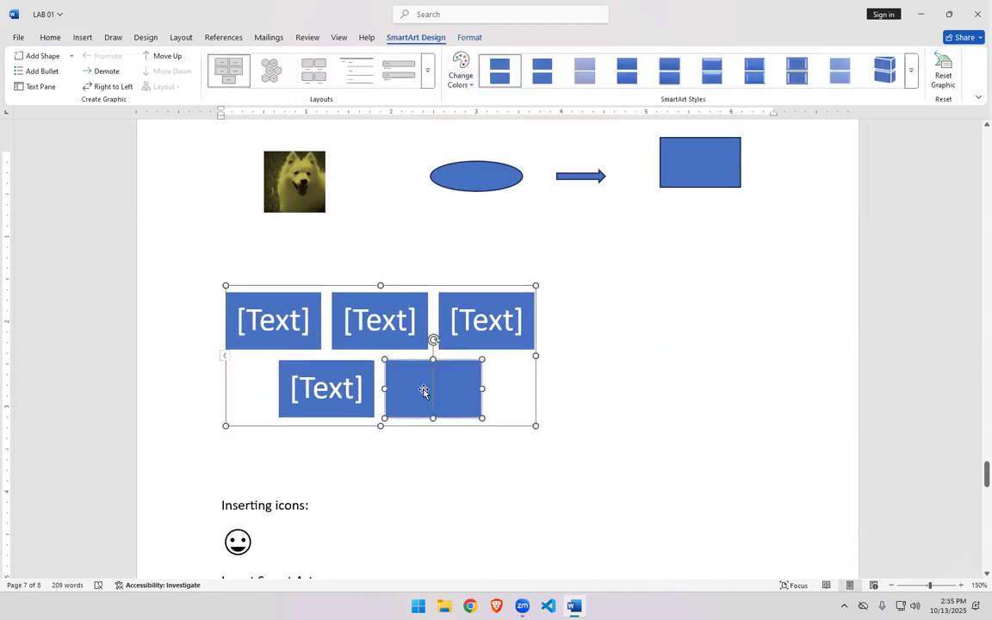
click(487, 319)
click(385, 319)
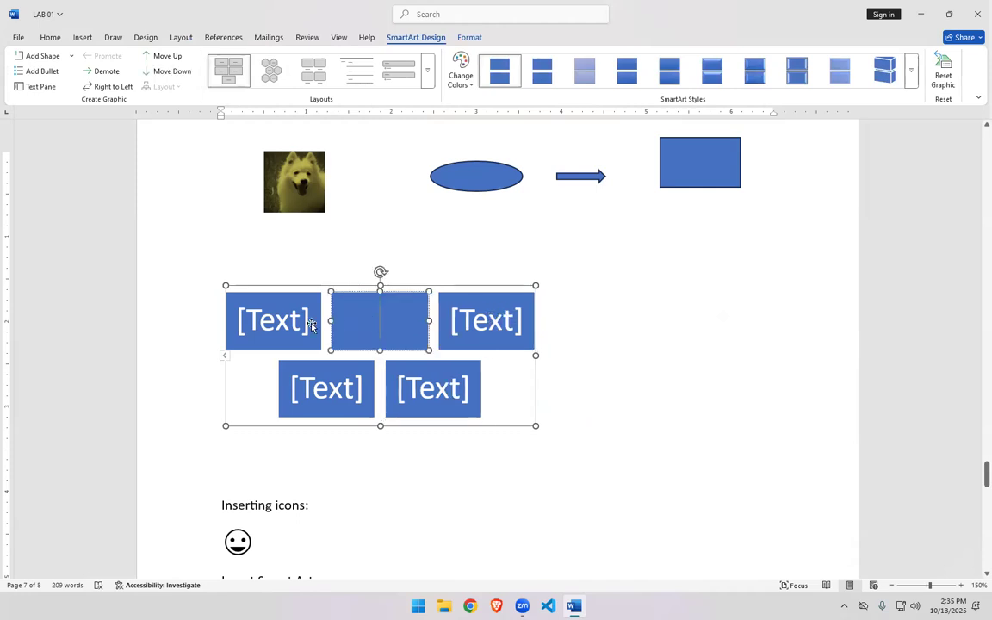
click(274, 297)
click(306, 379)
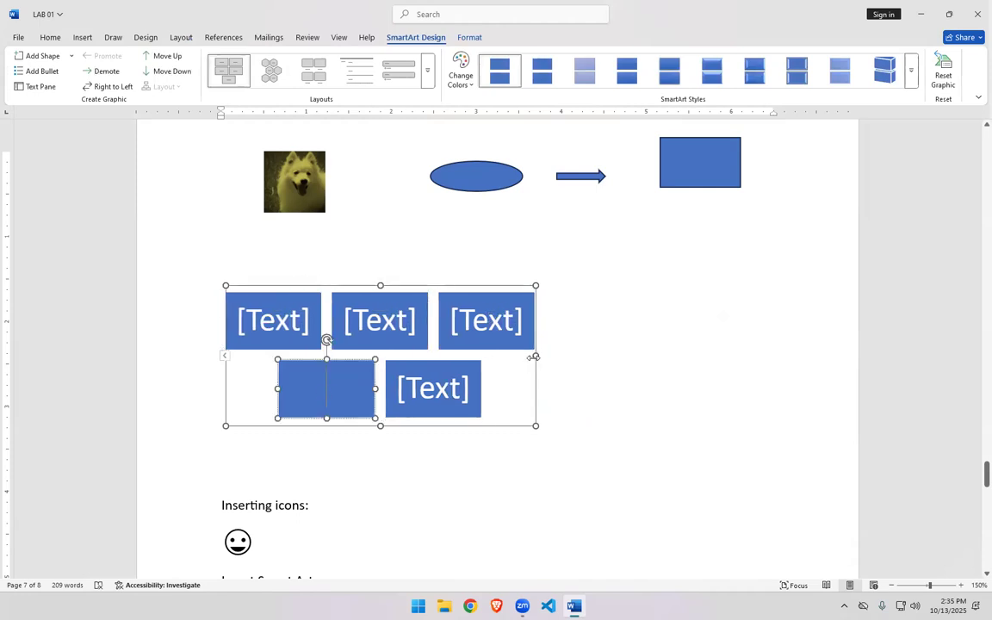
drag(531, 356, 466, 355)
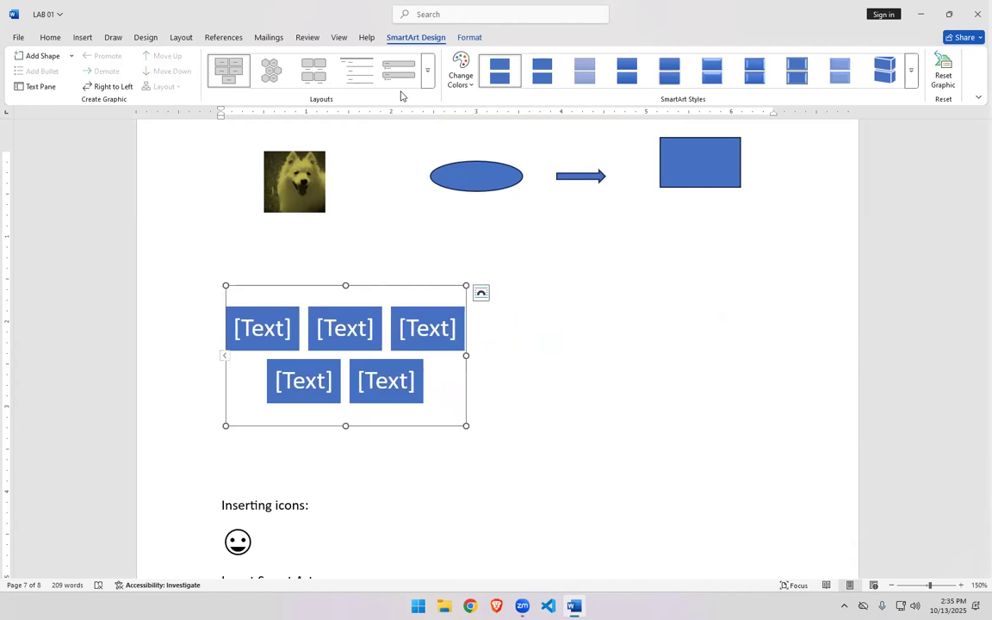
Step: Change the SmartArt graphic's layout to Process Arrows from the Process category
click(426, 84)
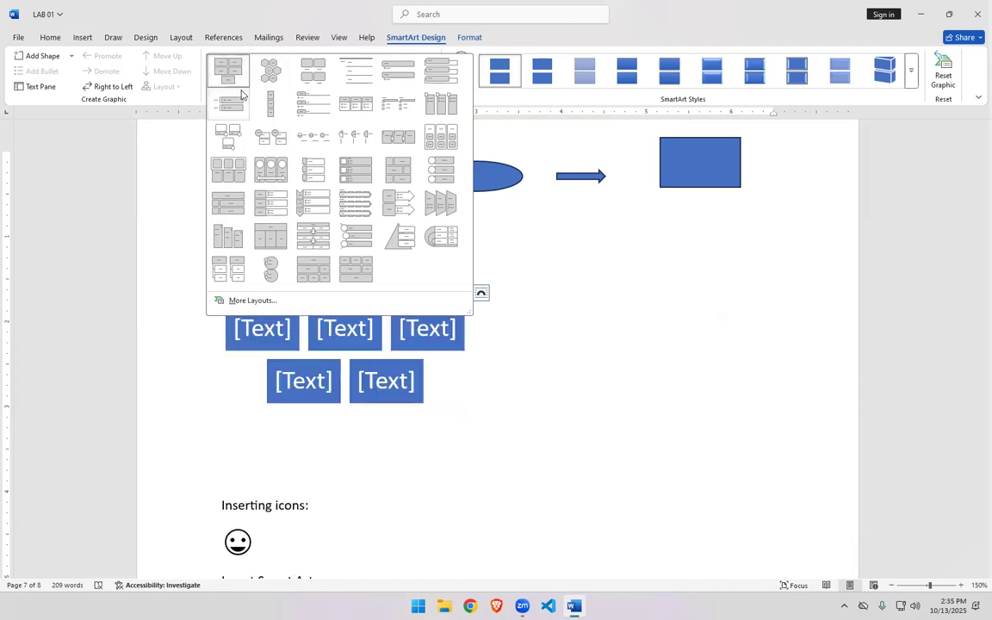
click(251, 300)
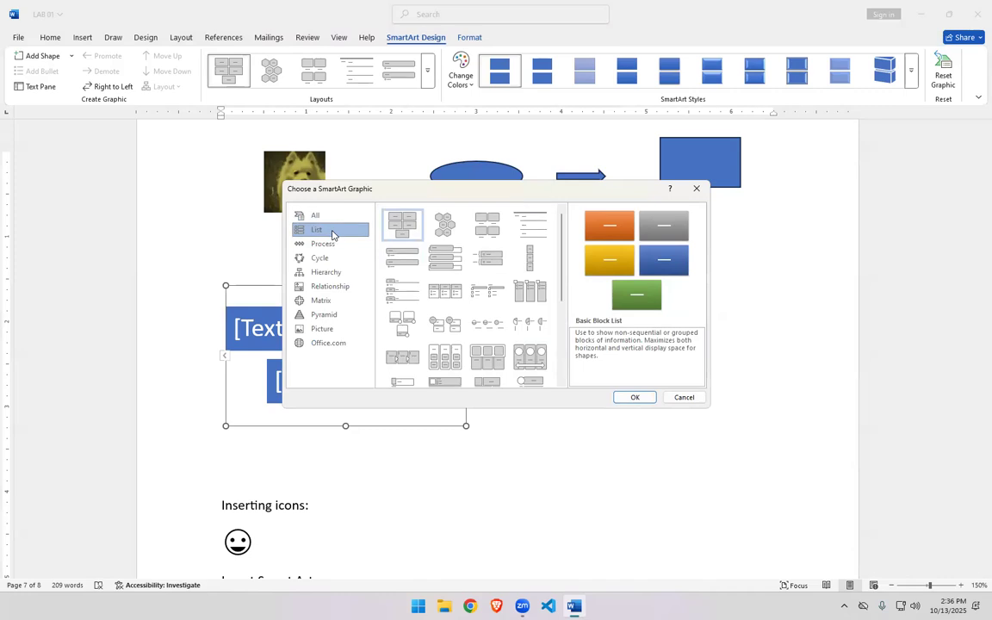
click(331, 245)
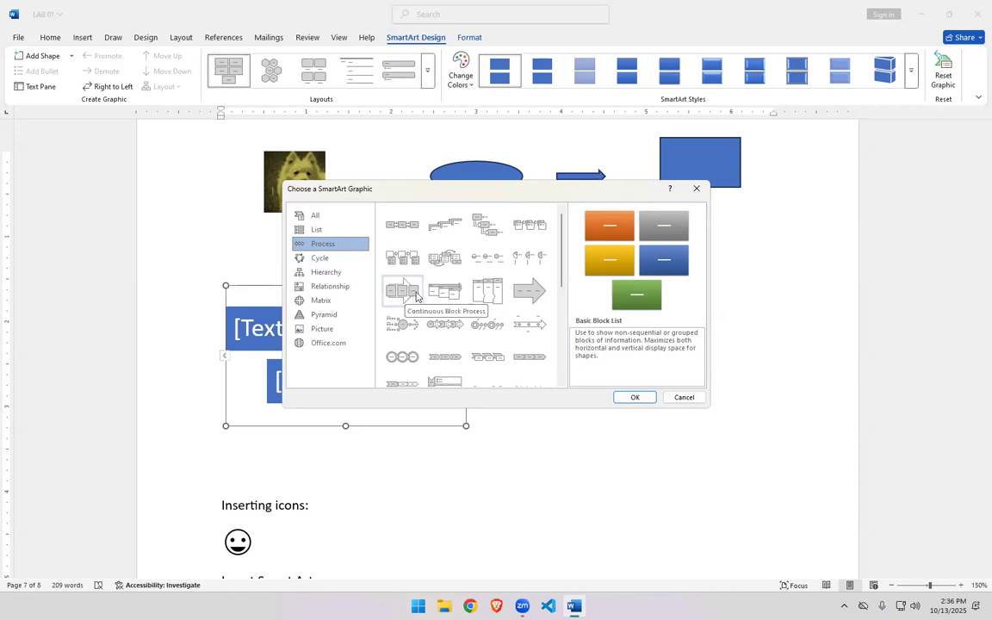
click(437, 331)
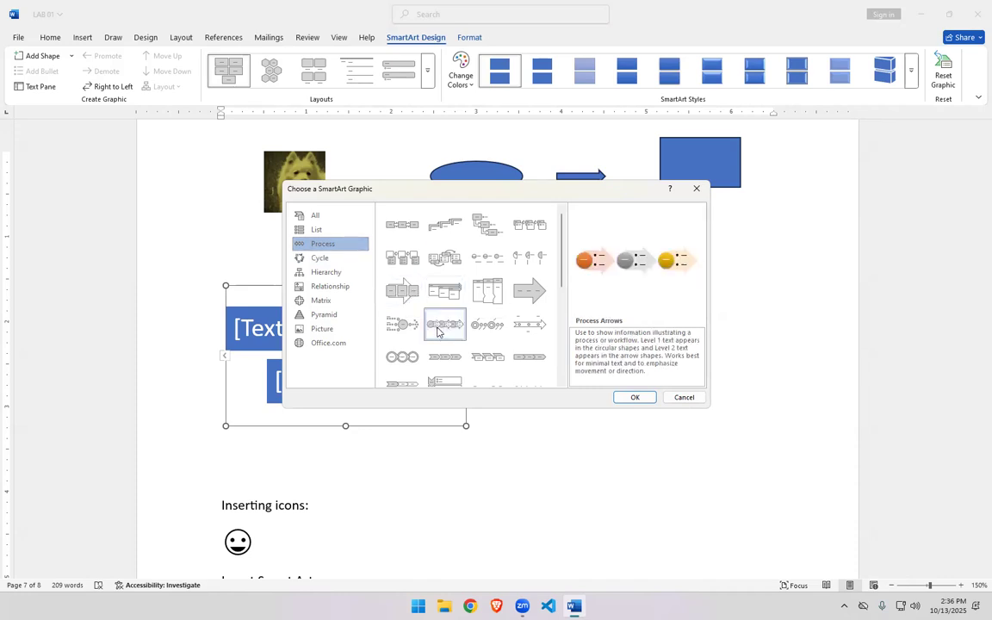
click(634, 398)
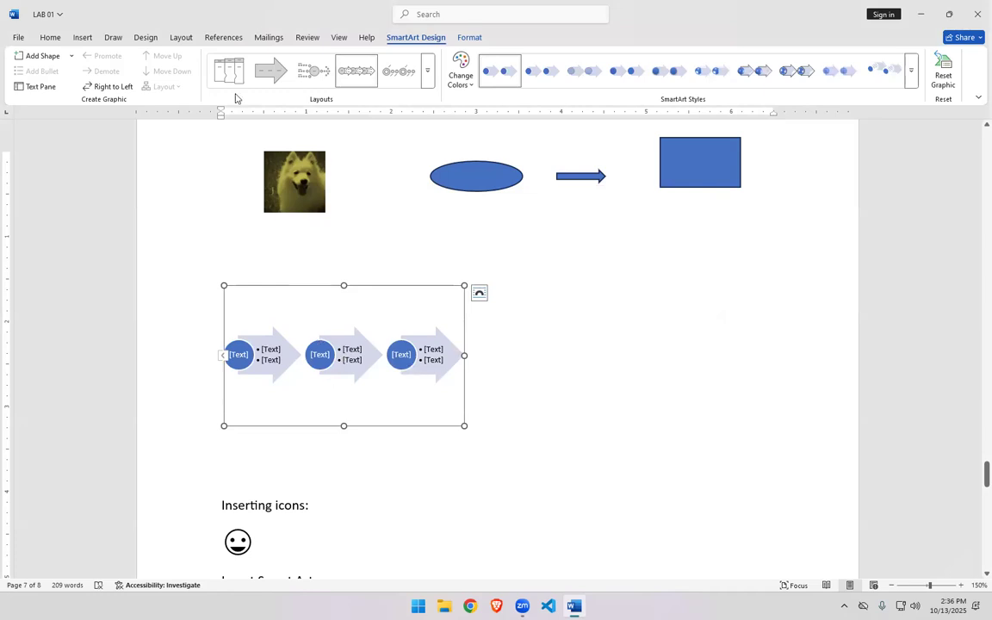
Step: Browse the Cycle, Hierarchy, Relationship and Matrix SmartArt layouts without applying any of them
click(427, 70)
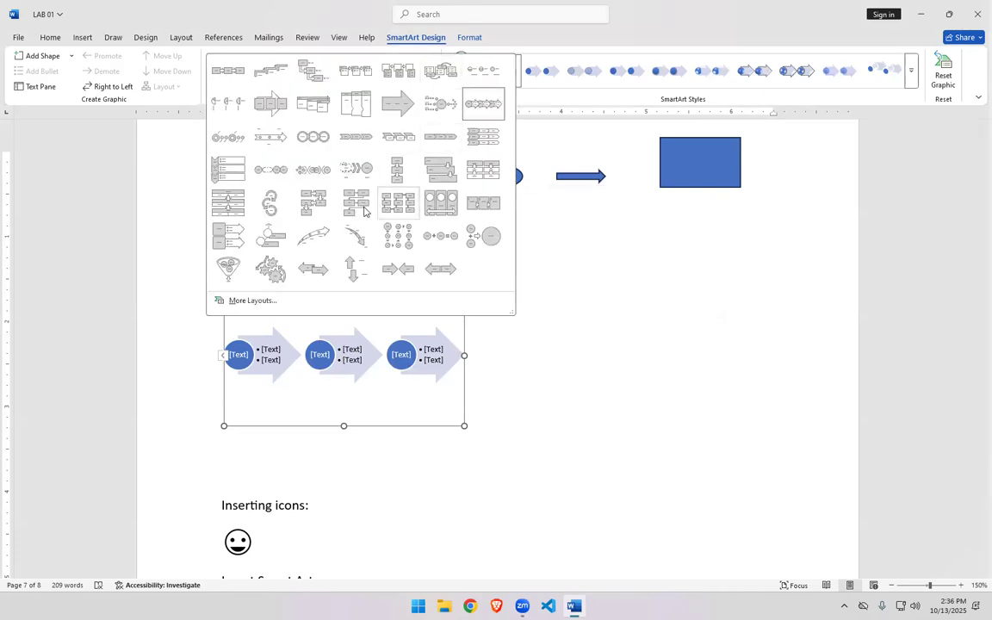
click(255, 301)
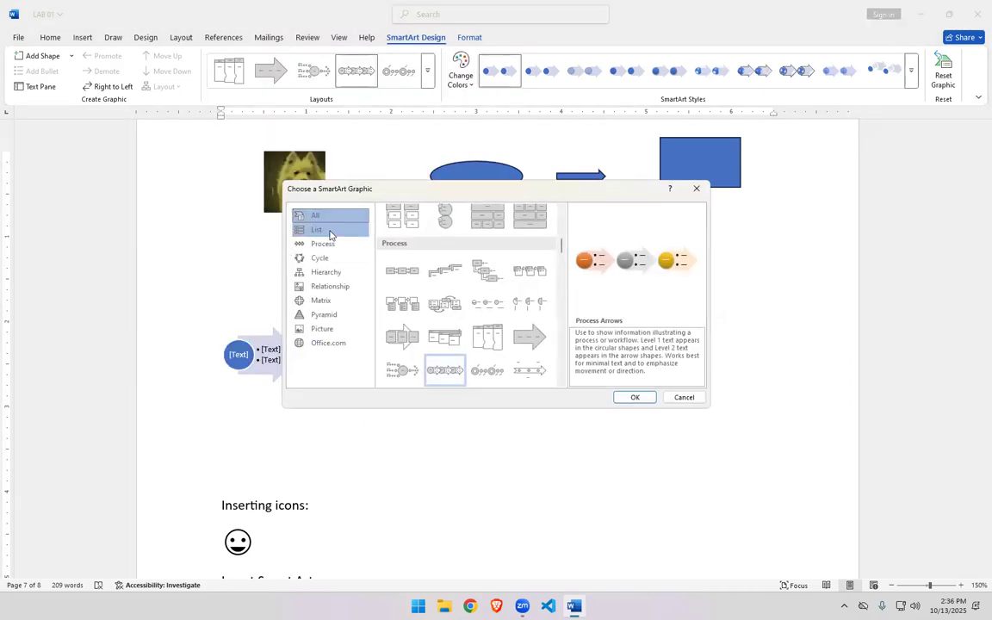
click(327, 259)
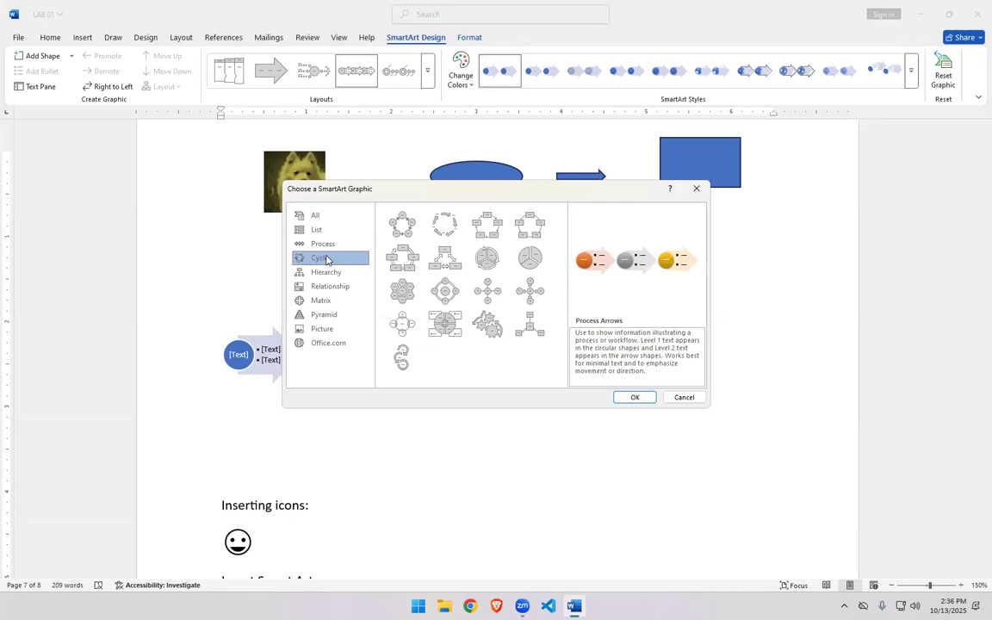
click(328, 272)
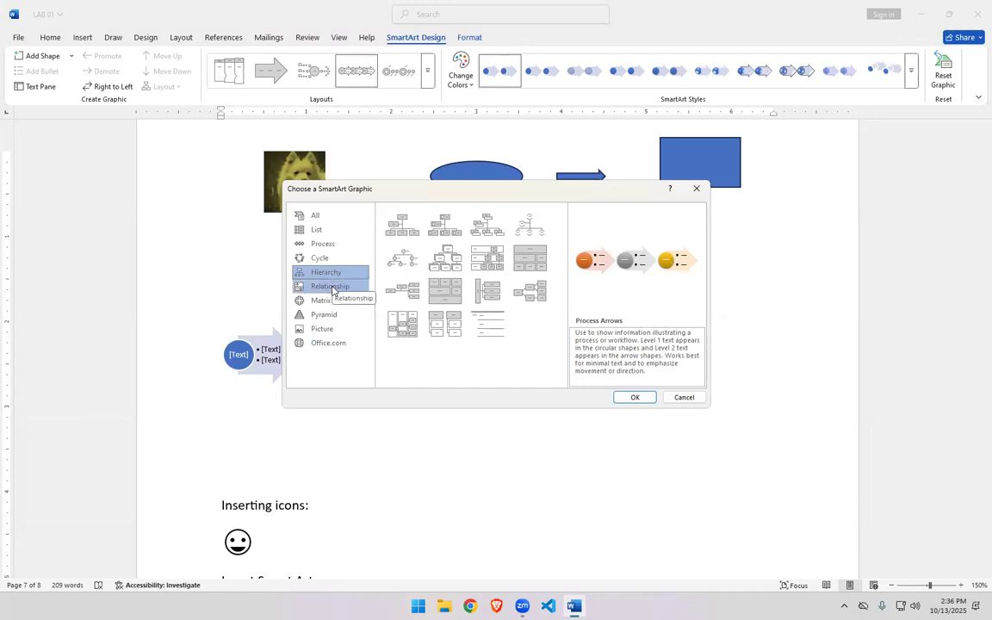
click(333, 288)
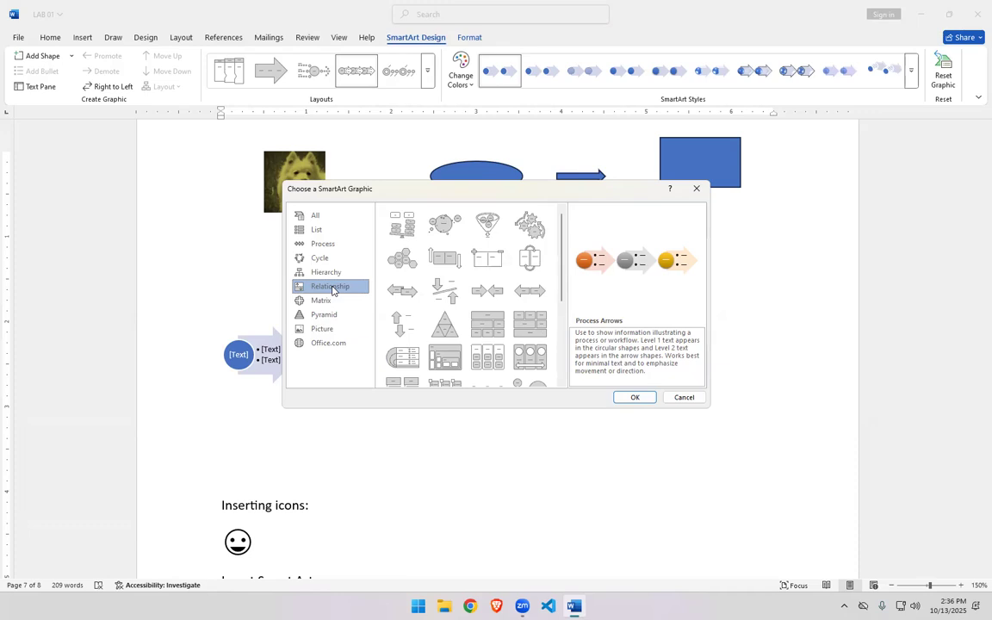
click(328, 302)
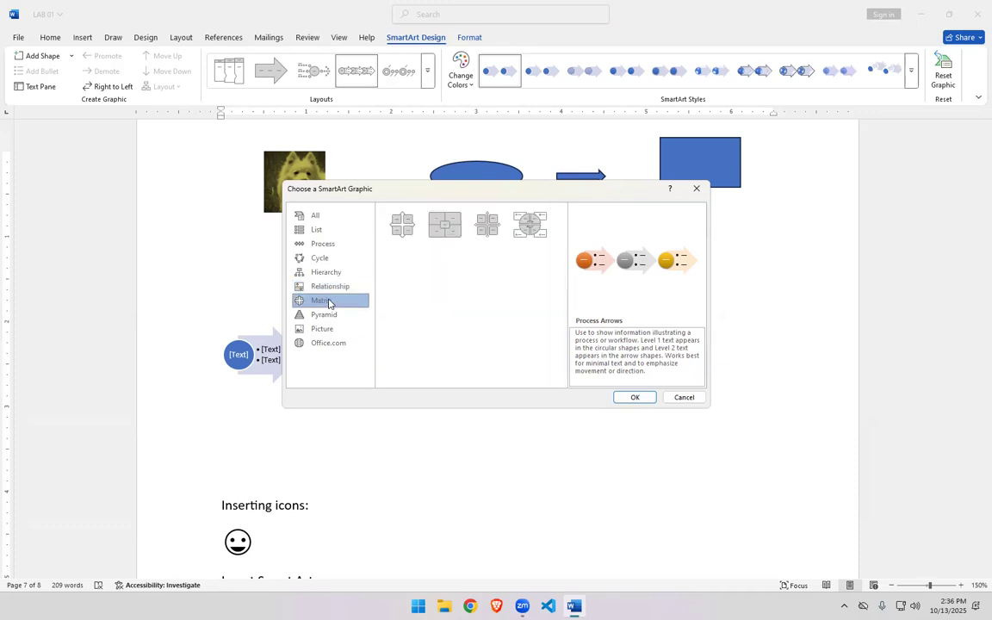
click(684, 397)
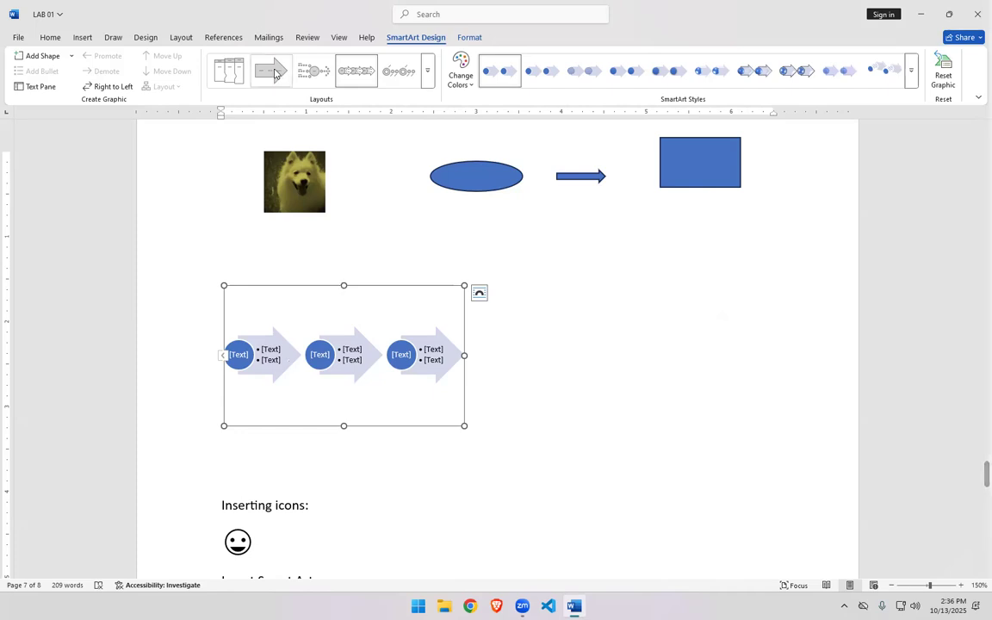
Step: Add three blank lines below the SmartArt graphic and insert a Line chart there
click(83, 39)
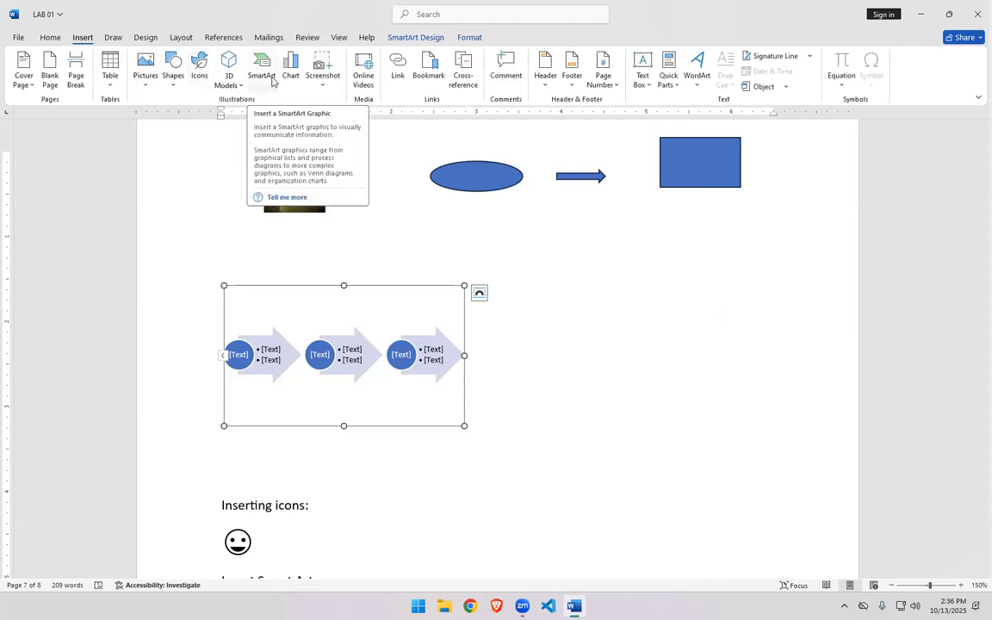
click(546, 399)
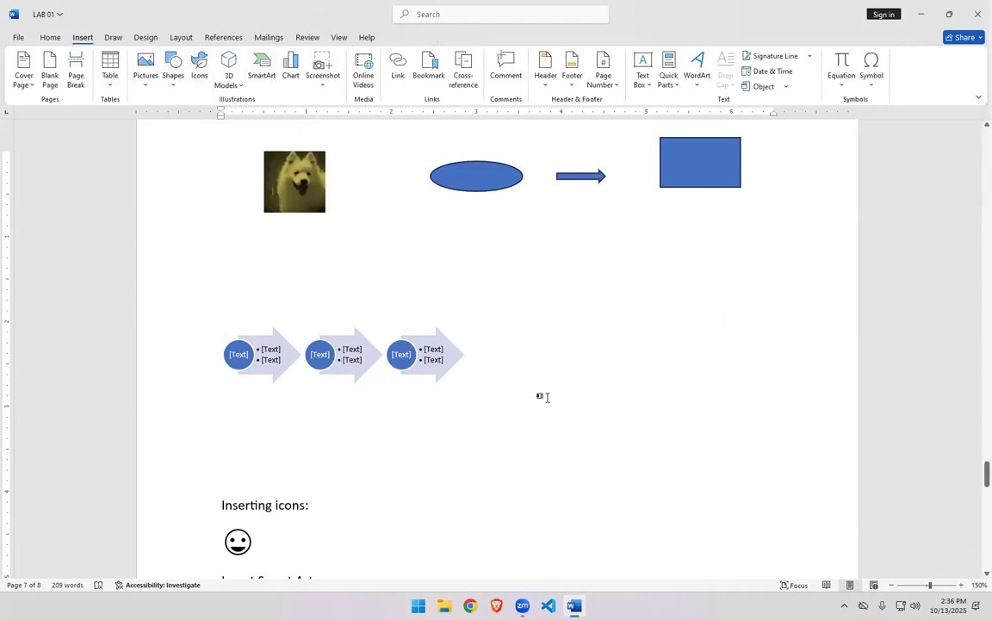
key(Return)
key(Return)
key(Return)
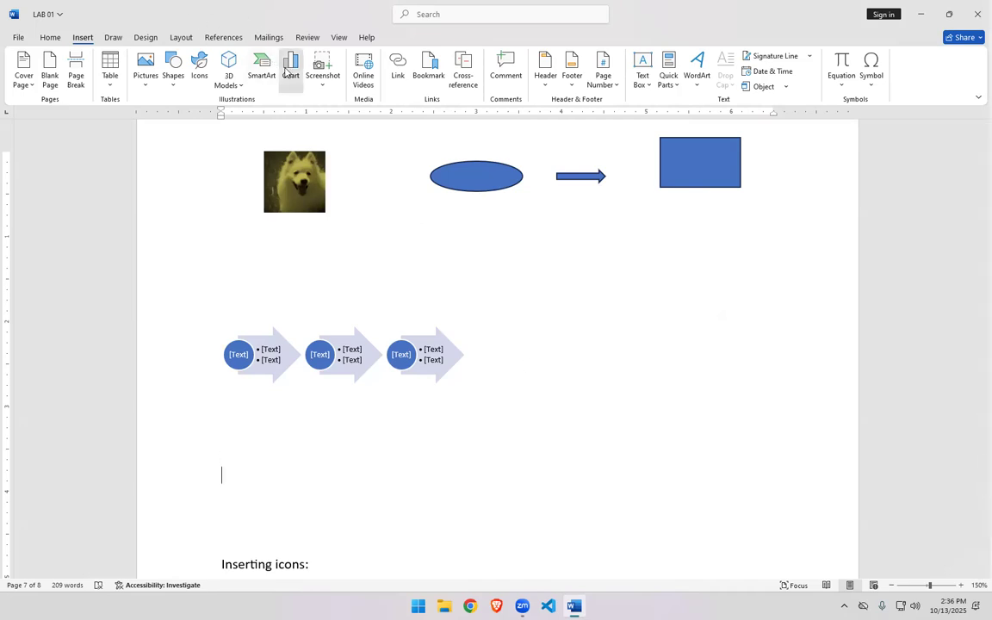
click(290, 69)
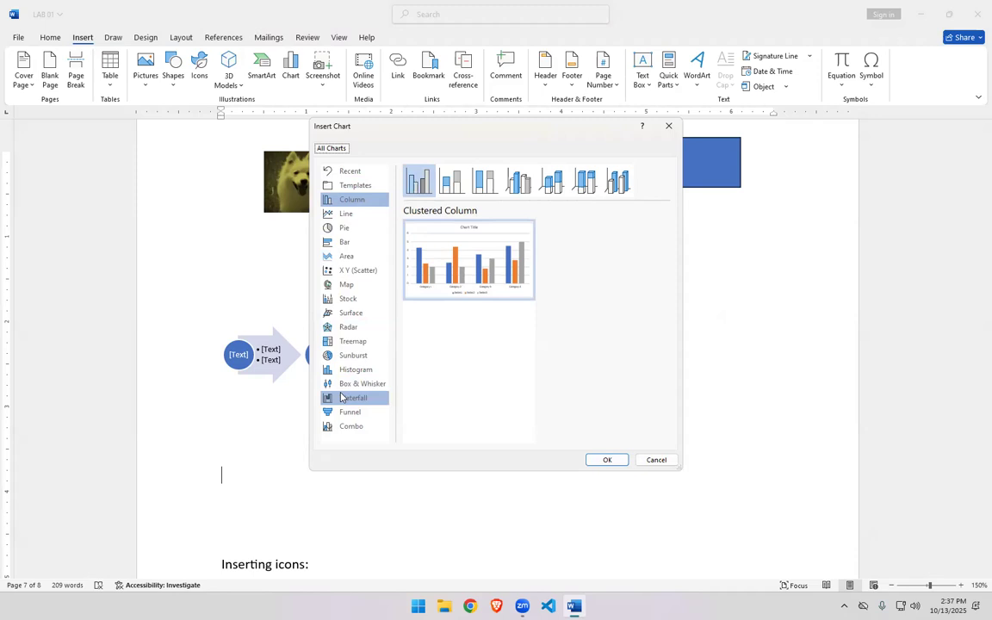
click(352, 217)
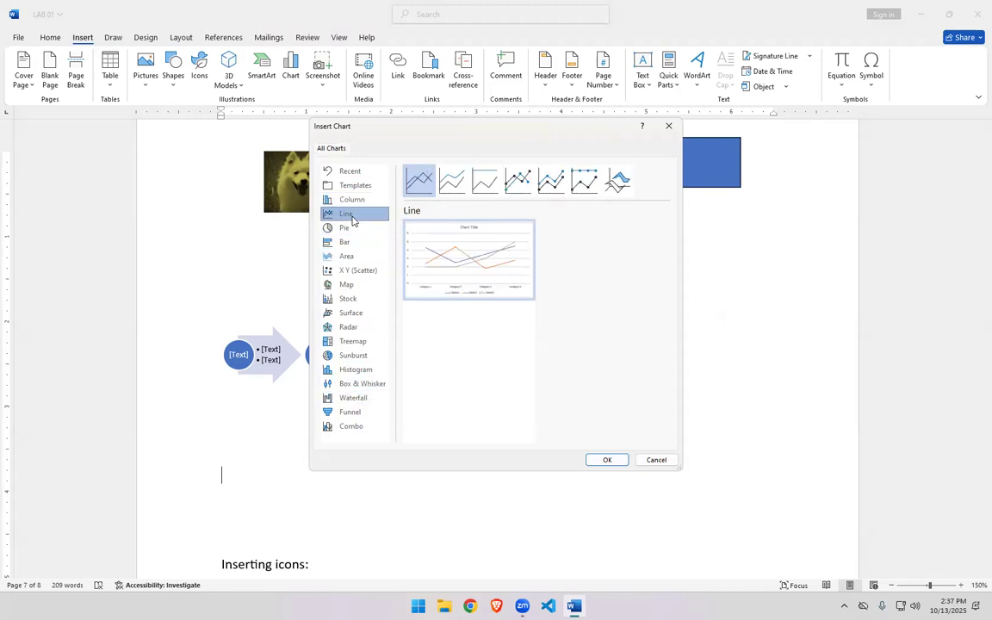
mouse_move(512, 266)
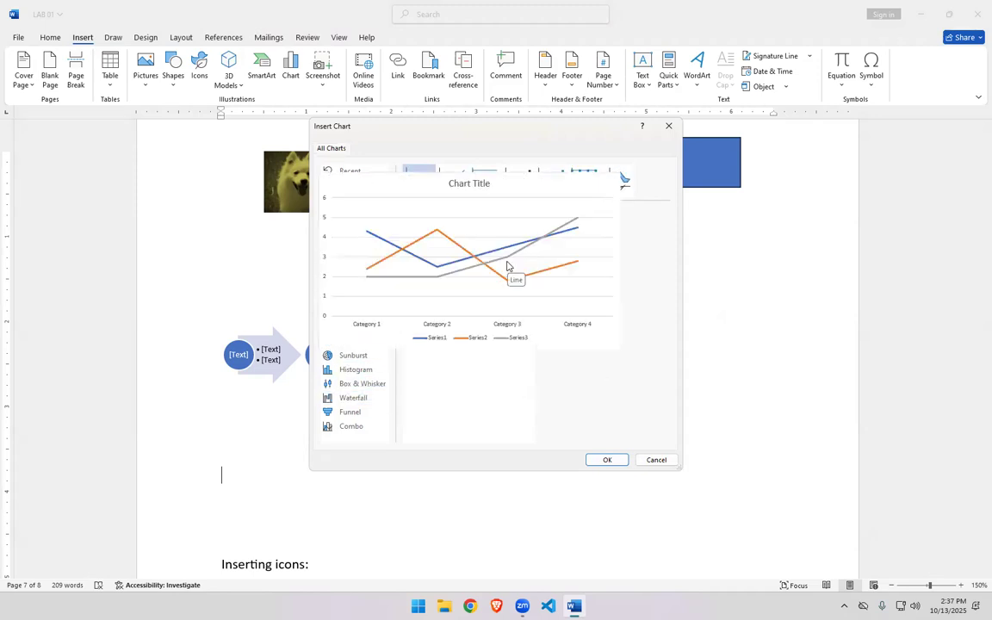
click(607, 459)
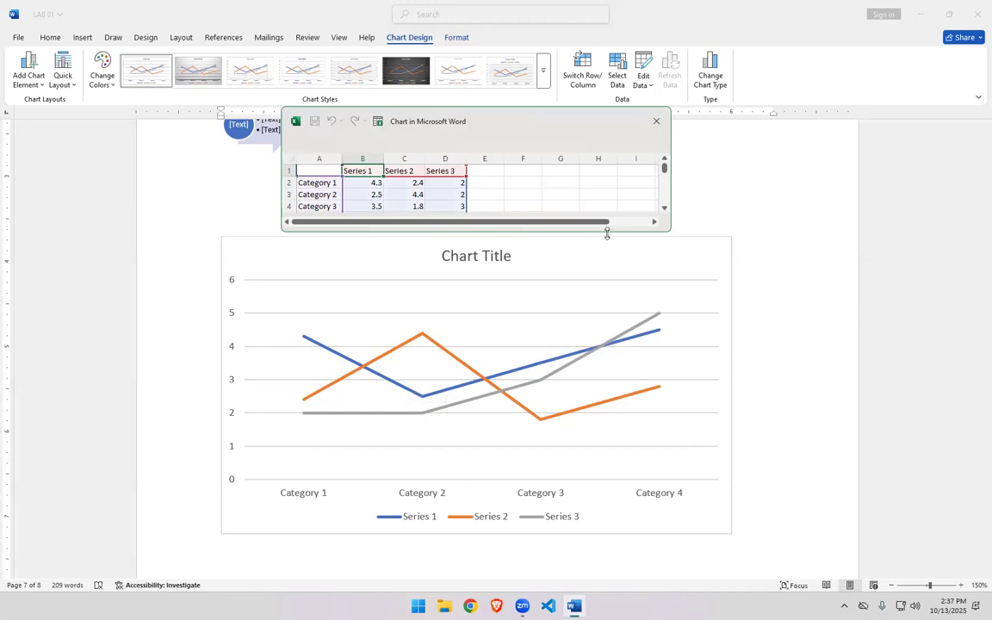
Step: Clear the Series 2 and Series 3 columns from the line chart's data sheet, then close the sheet
drag(608, 231, 607, 297)
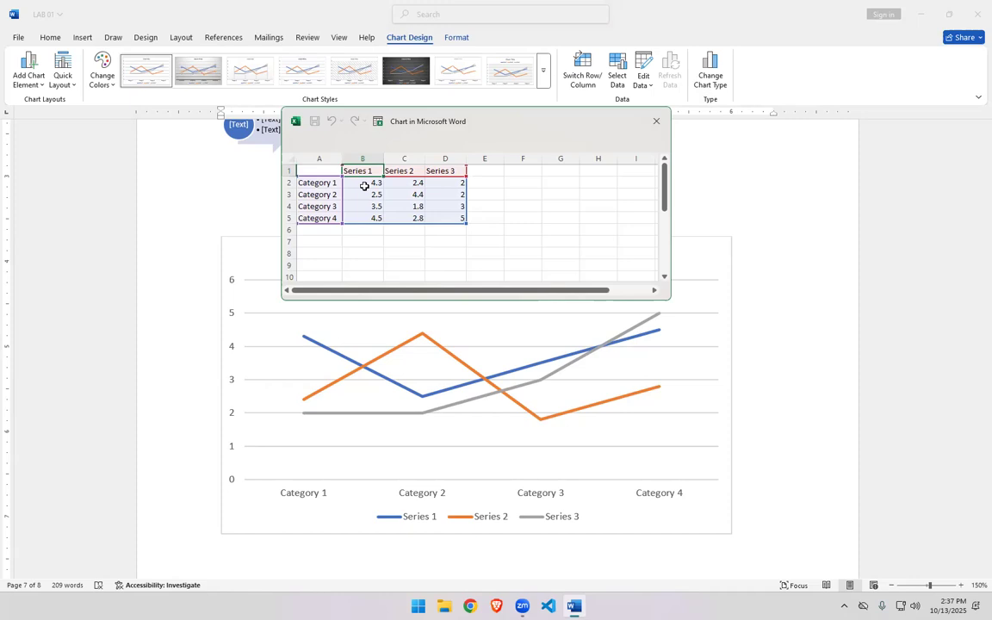
click(369, 213)
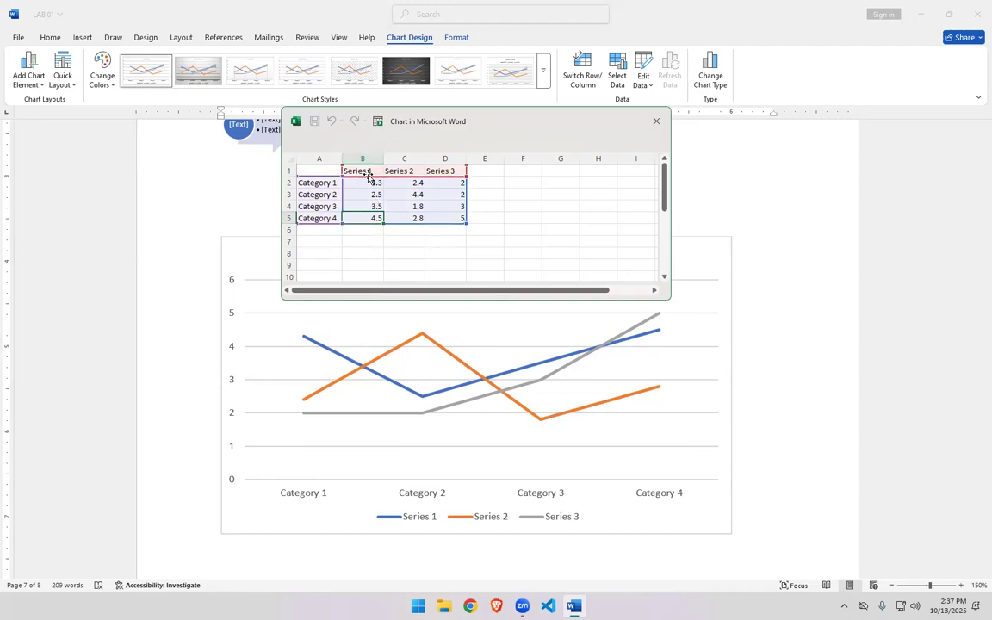
click(405, 158)
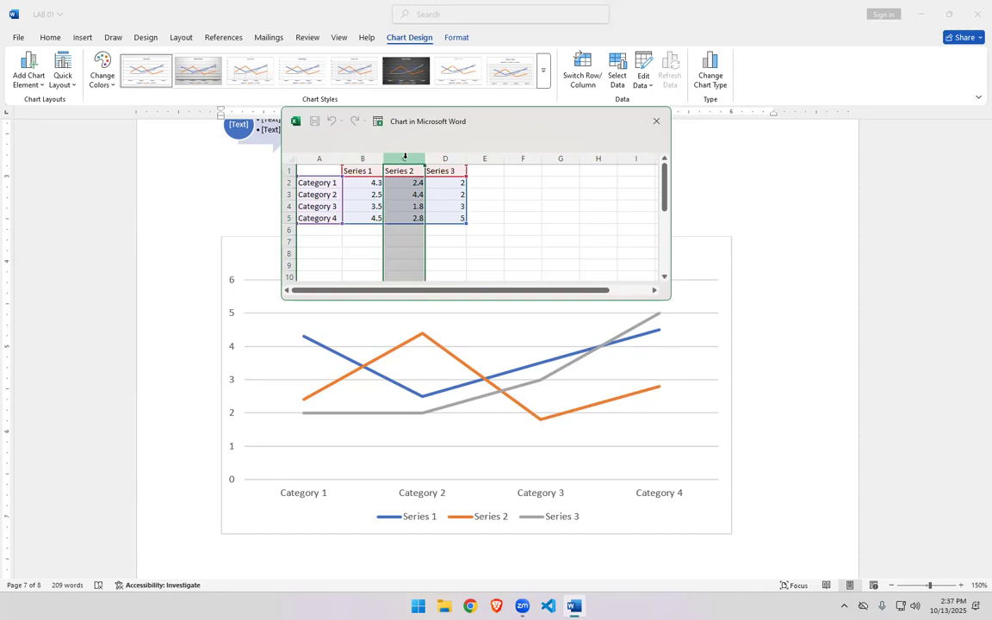
key(Delete)
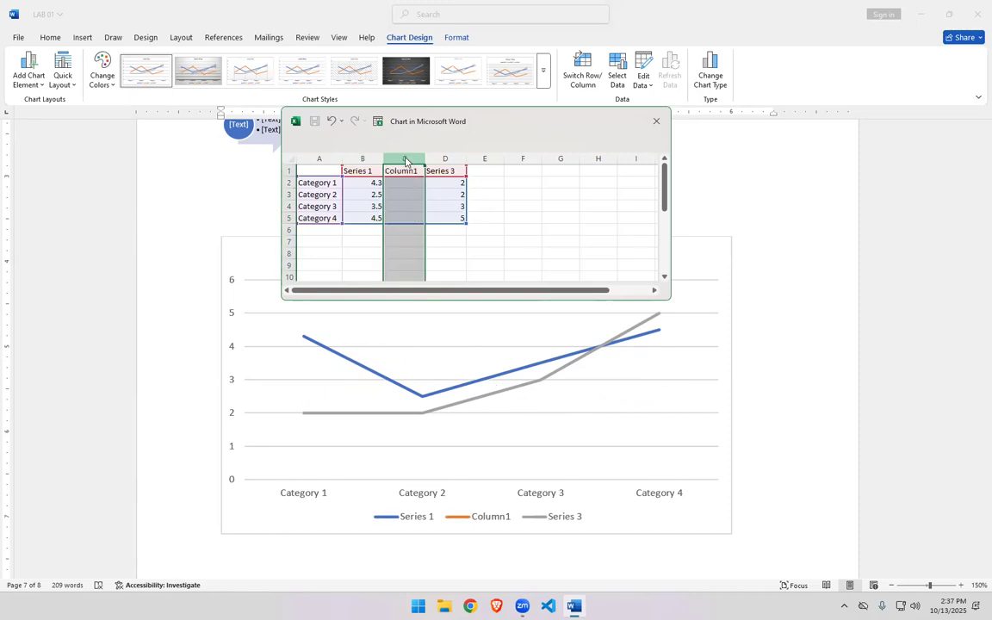
click(444, 159)
key(Delete)
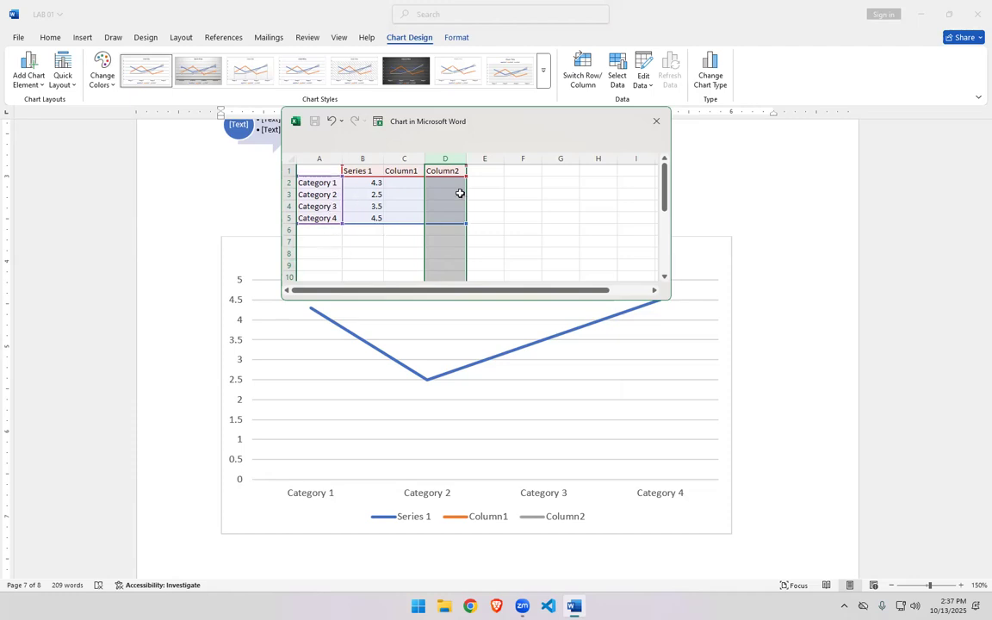
click(656, 120)
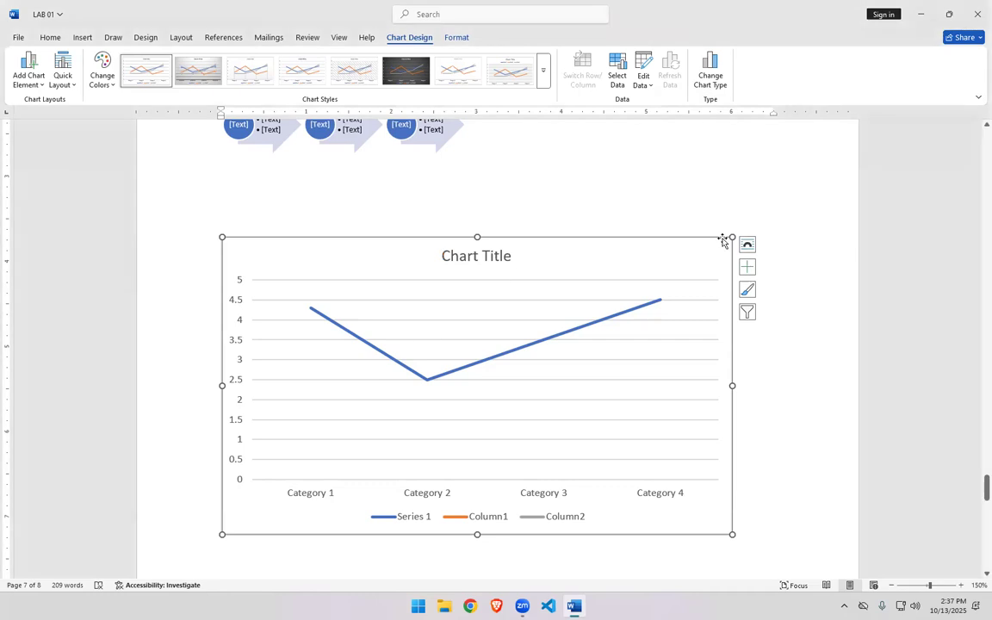
Step: Shrink the line chart to about 2.95" wide and 1.33" high
drag(732, 237, 354, 369)
drag(290, 401, 284, 315)
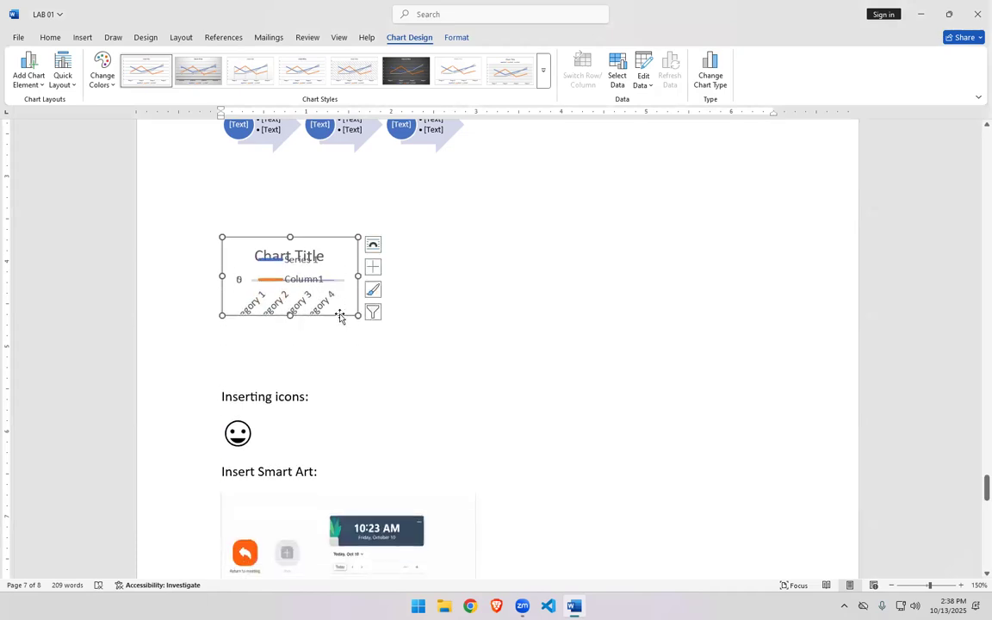
drag(358, 315, 380, 329)
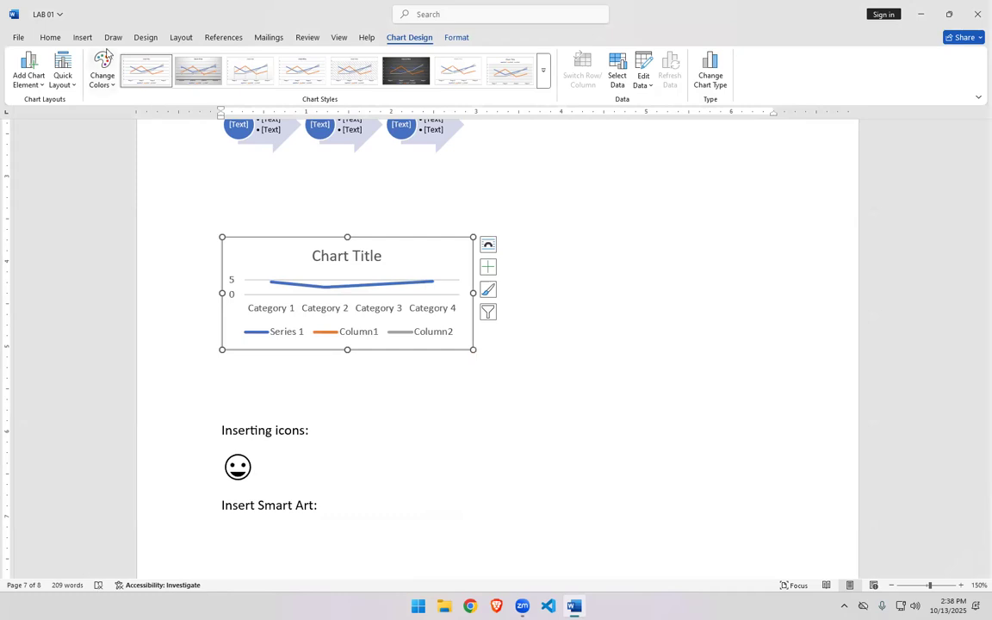
Step: Insert a screenshot of the open Zoom Workplace window in place of the selected line chart
click(82, 37)
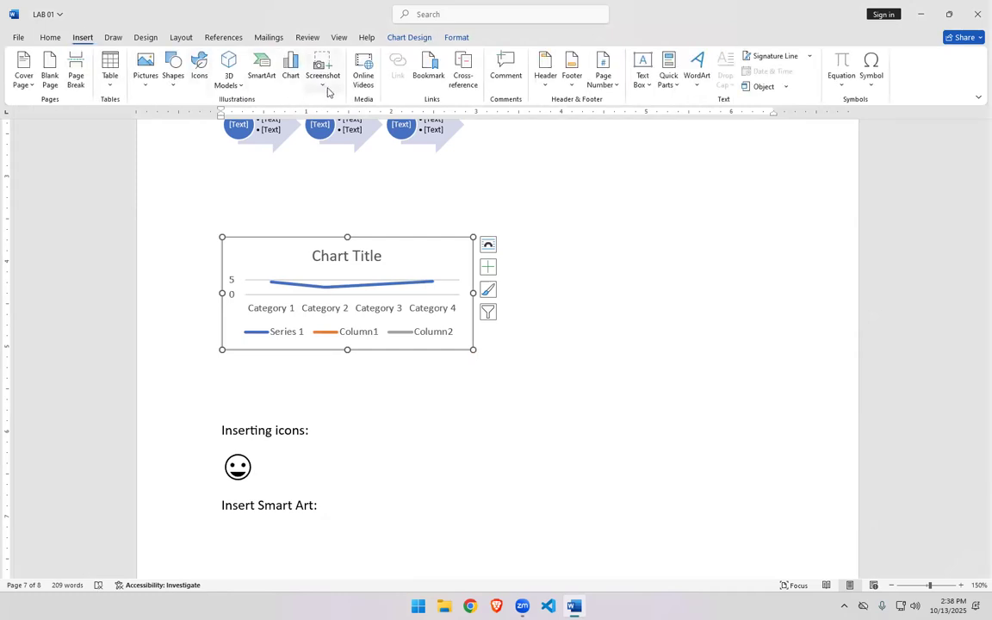
click(328, 90)
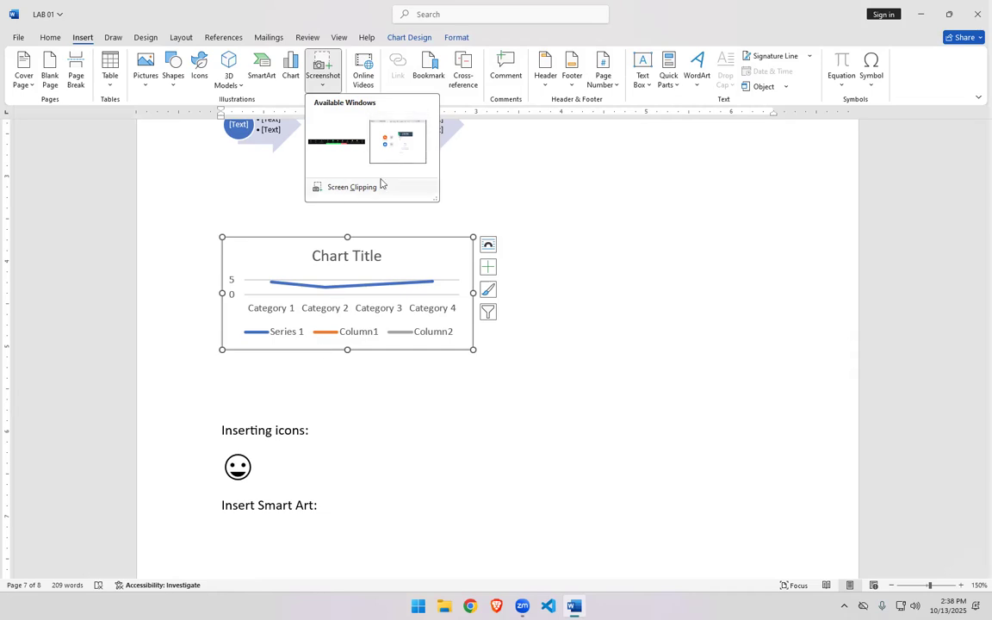
click(394, 146)
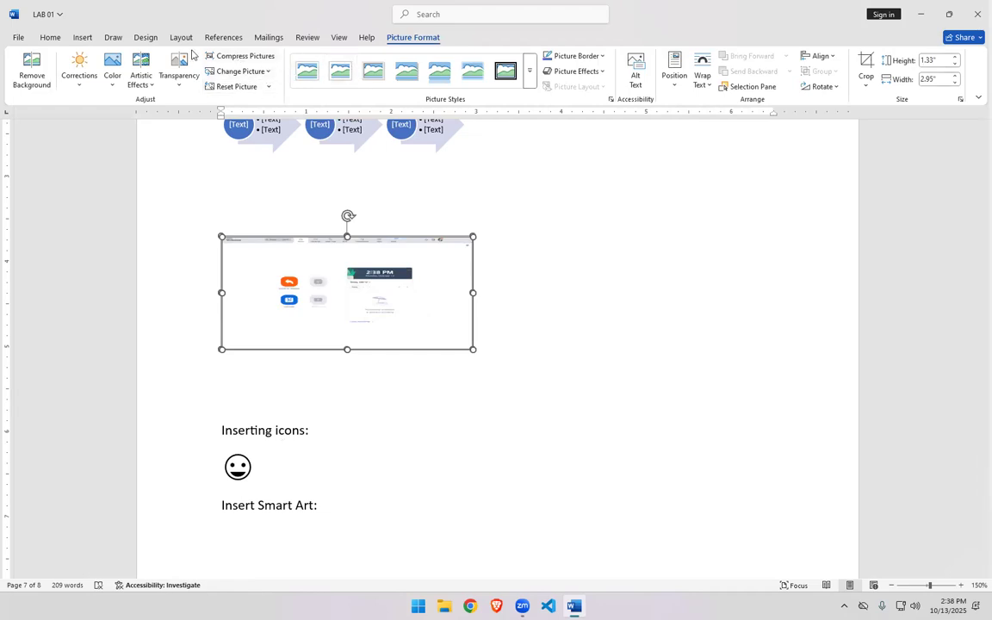
Step: Replace the selected picture with a screen clipping of the Zoom Workplace home area and add a blank line below it
click(81, 37)
click(325, 80)
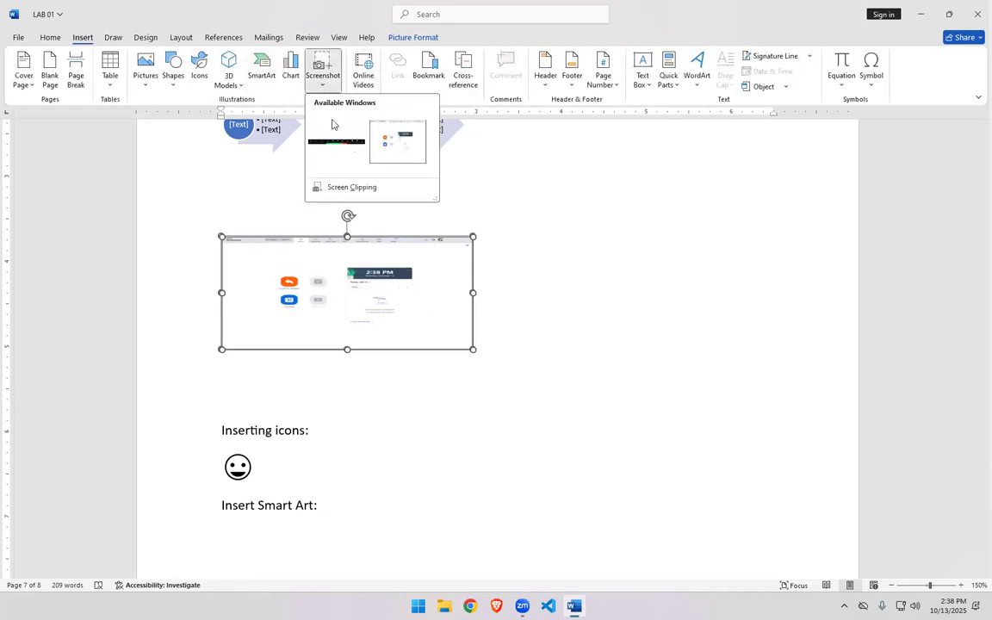
click(344, 186)
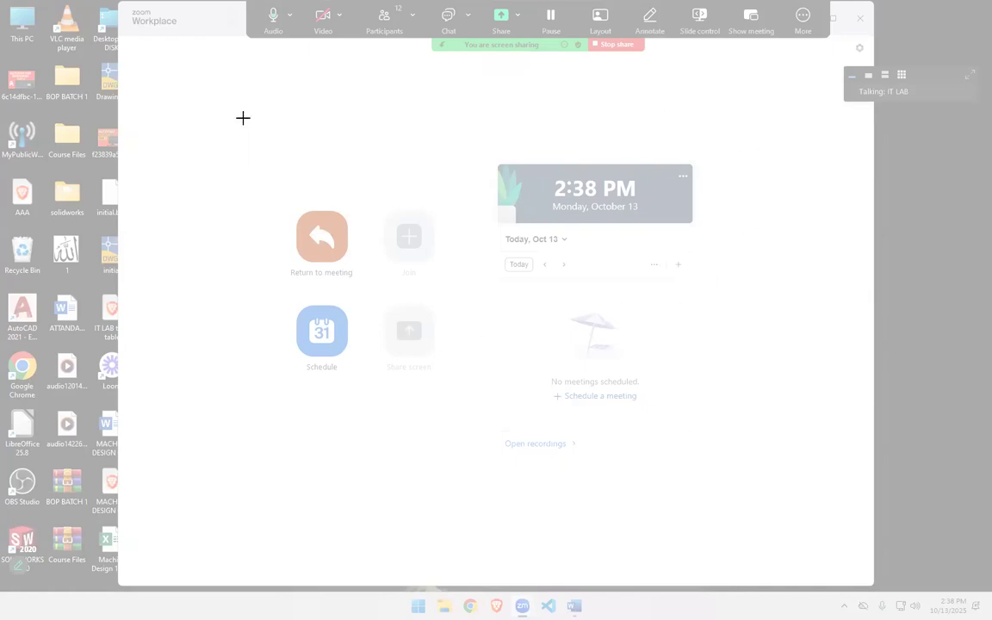
drag(243, 118, 752, 461)
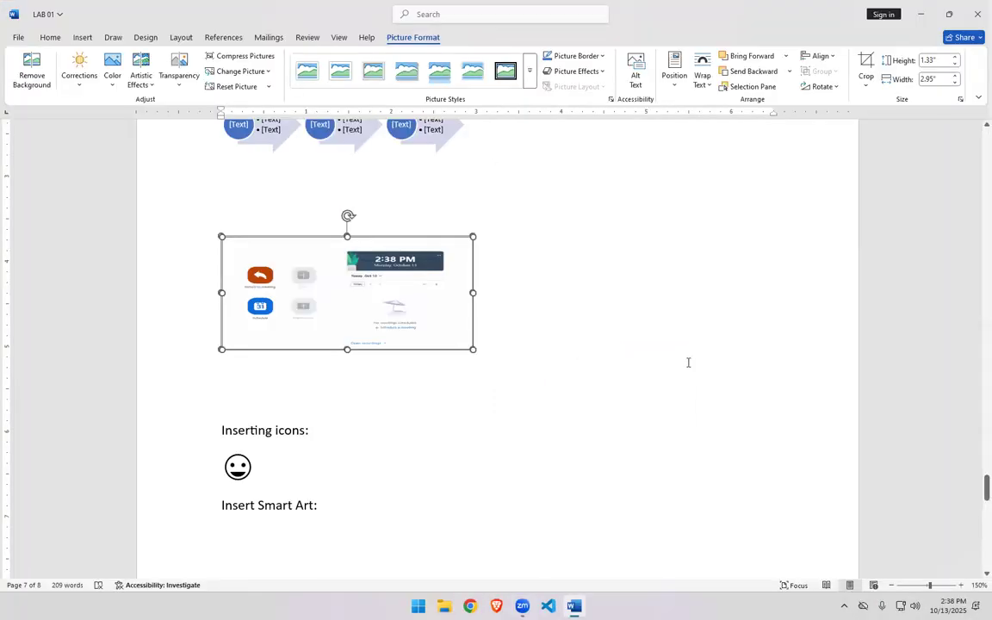
click(489, 338)
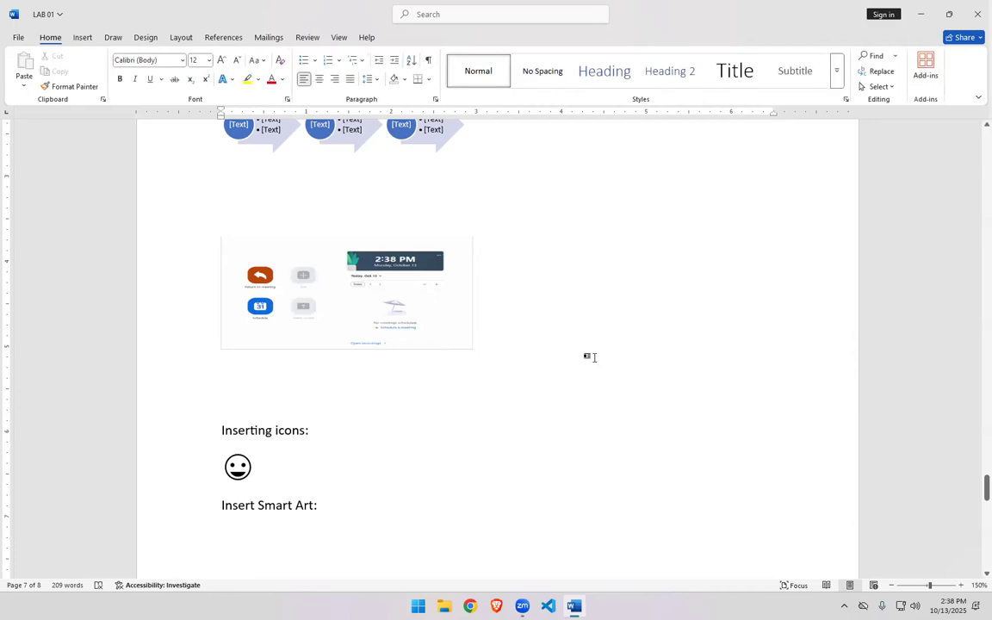
key(Return)
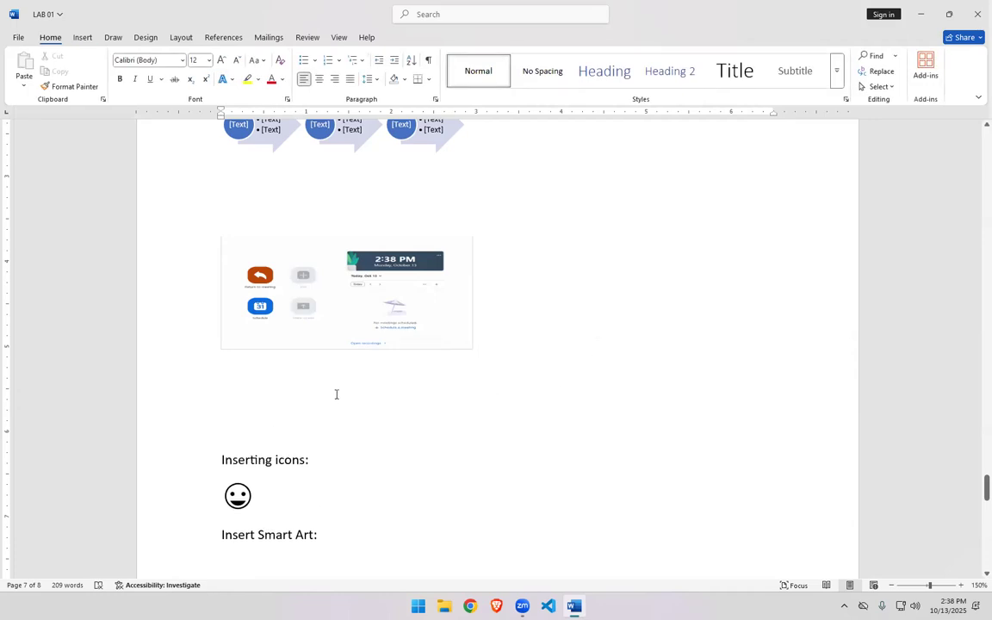
Step: Delete the screen clipping and the Zoom Workplace window screenshot that cover the line chart
right_click(265, 400)
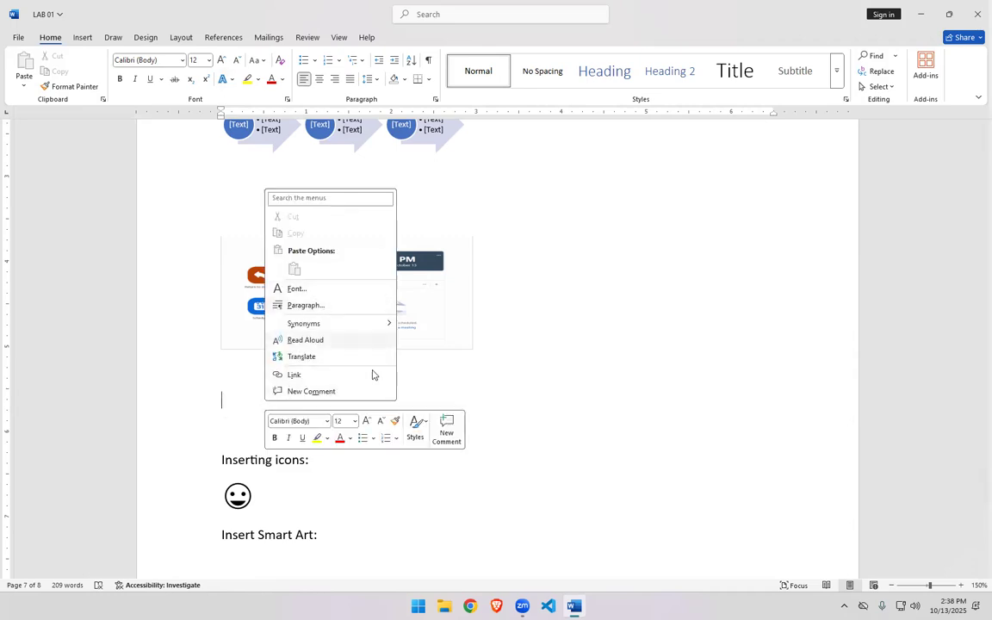
key(Escape)
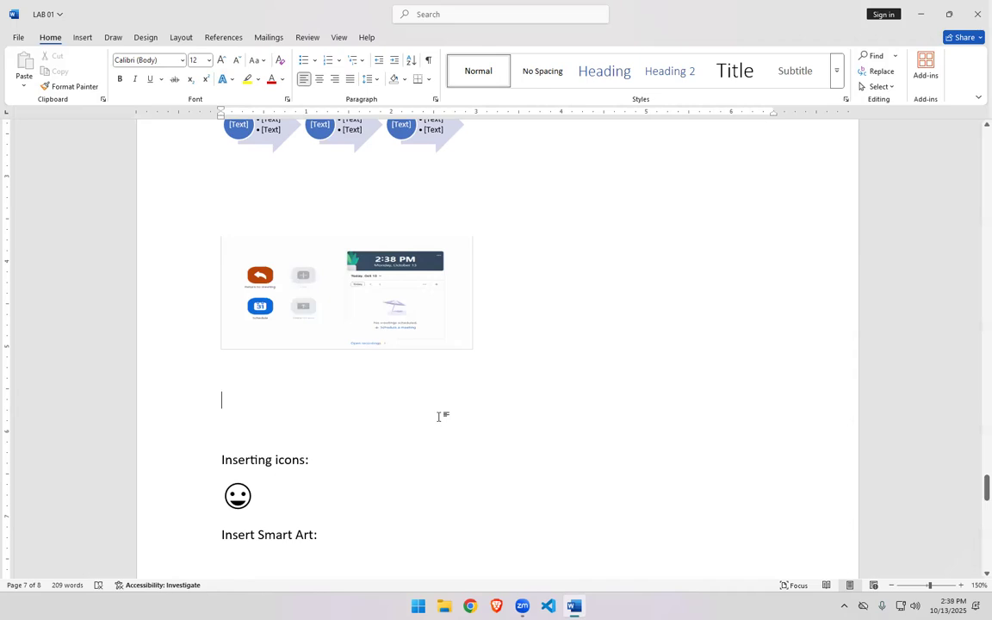
click(365, 333)
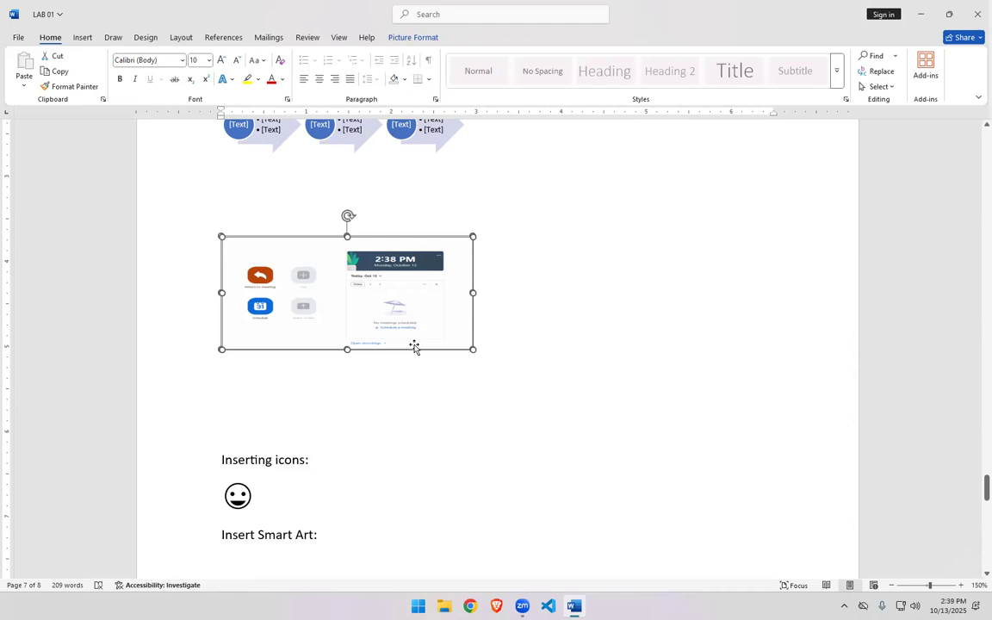
key(Delete)
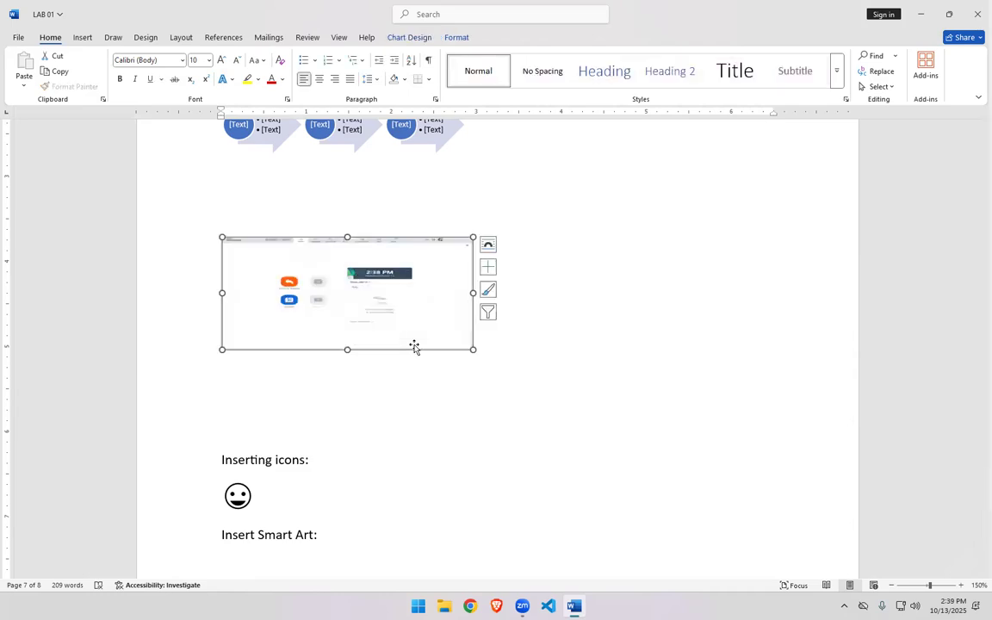
click(408, 328)
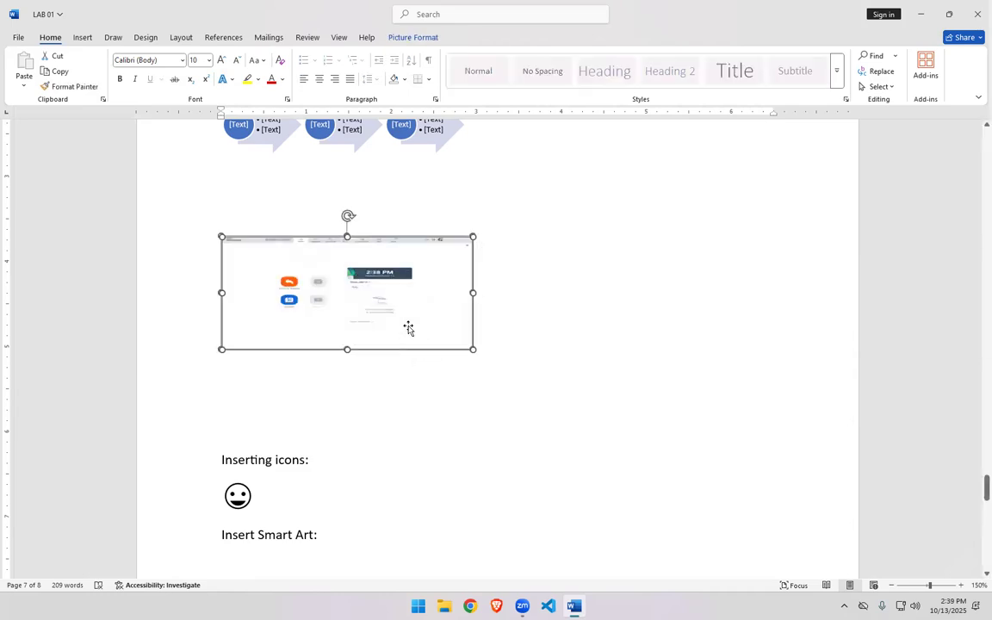
key(Delete)
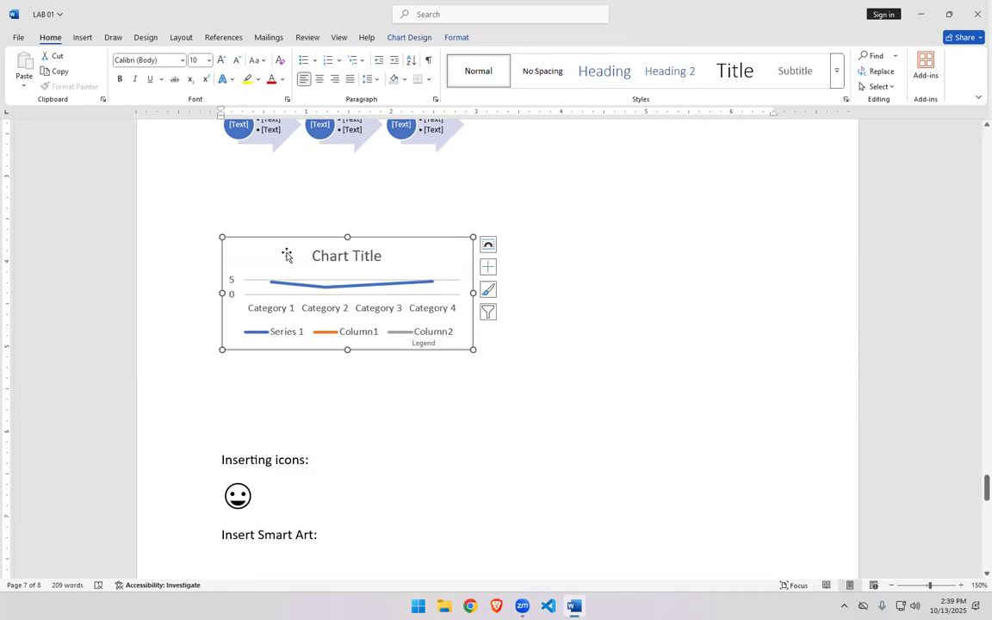
Step: Look at the online video dialog and the Insert Hyperlink dialog, closing each without inserting anything
click(82, 38)
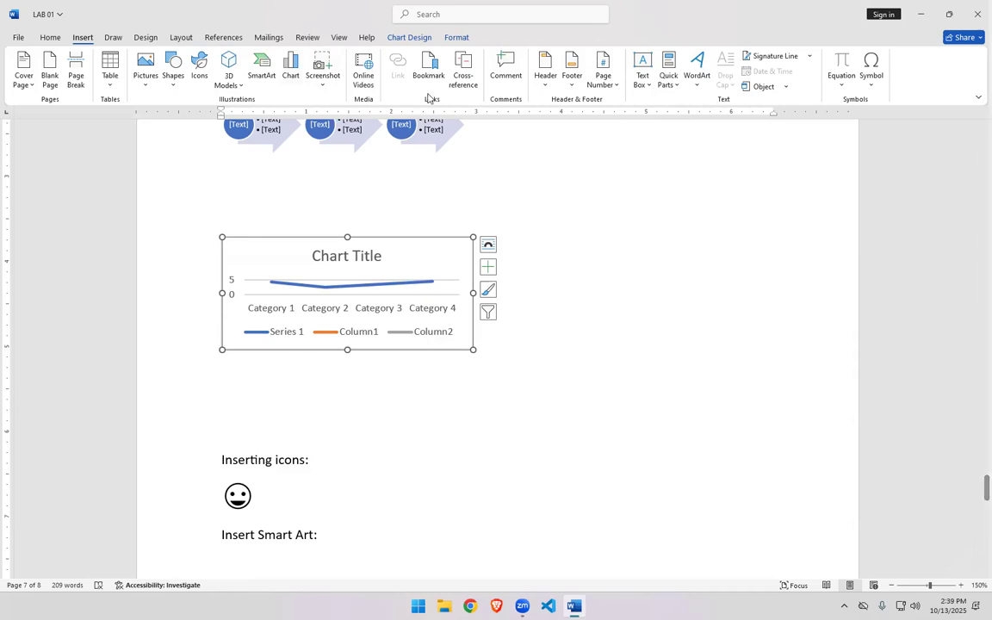
click(262, 406)
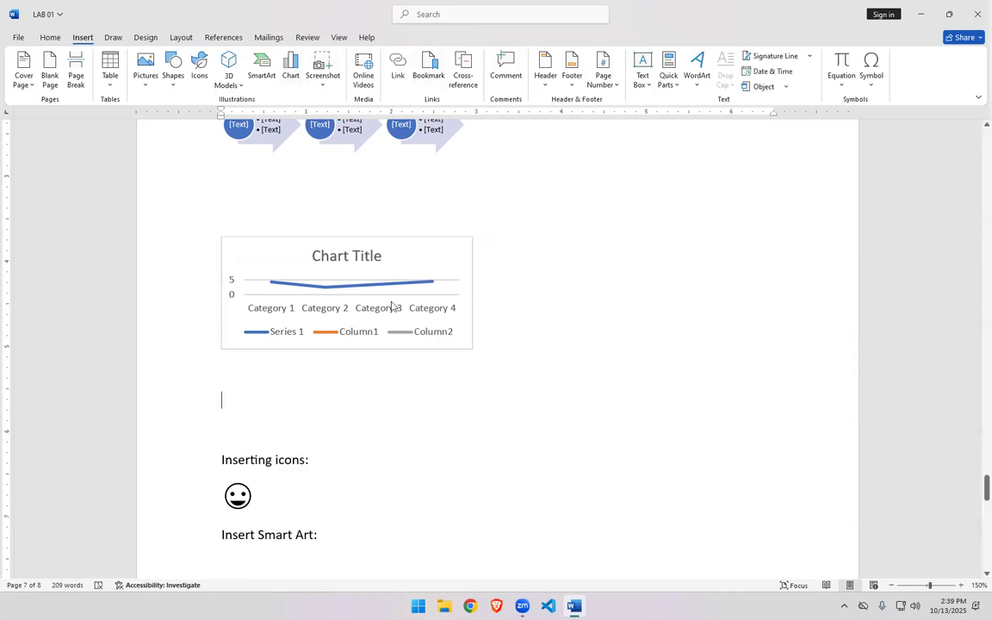
click(367, 82)
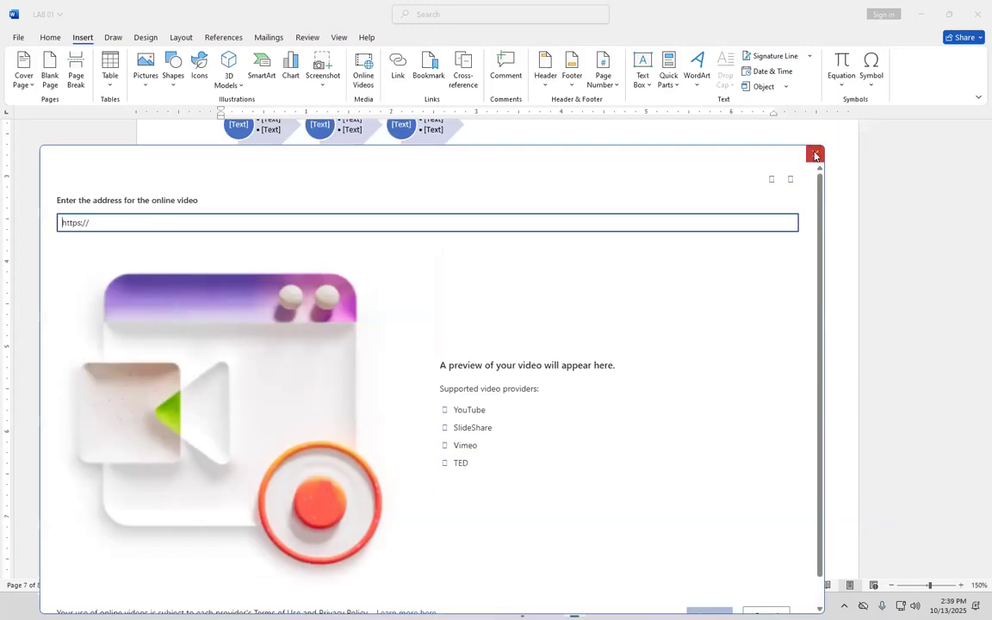
click(734, 138)
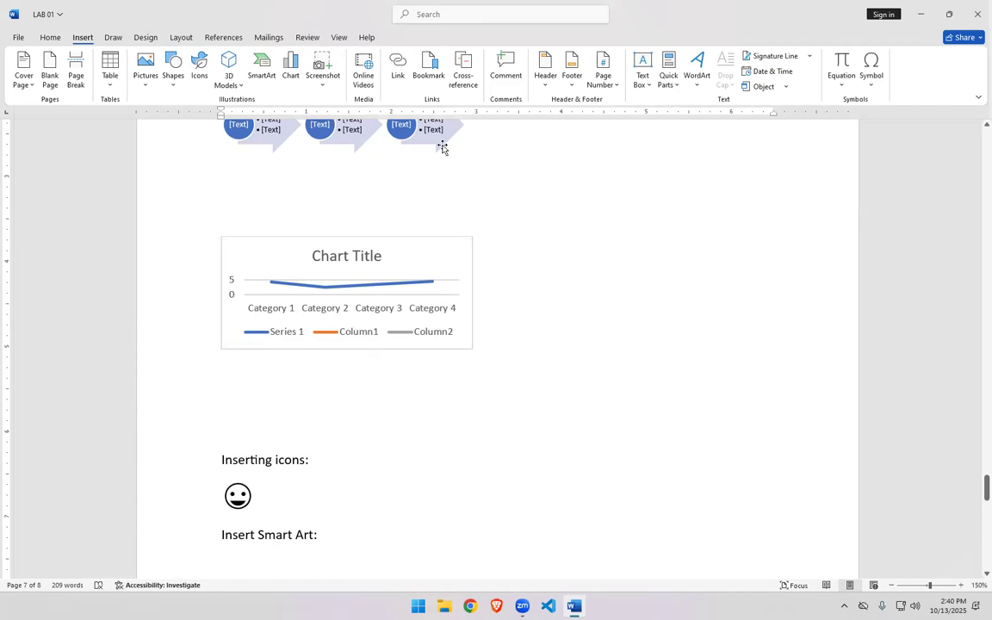
click(398, 69)
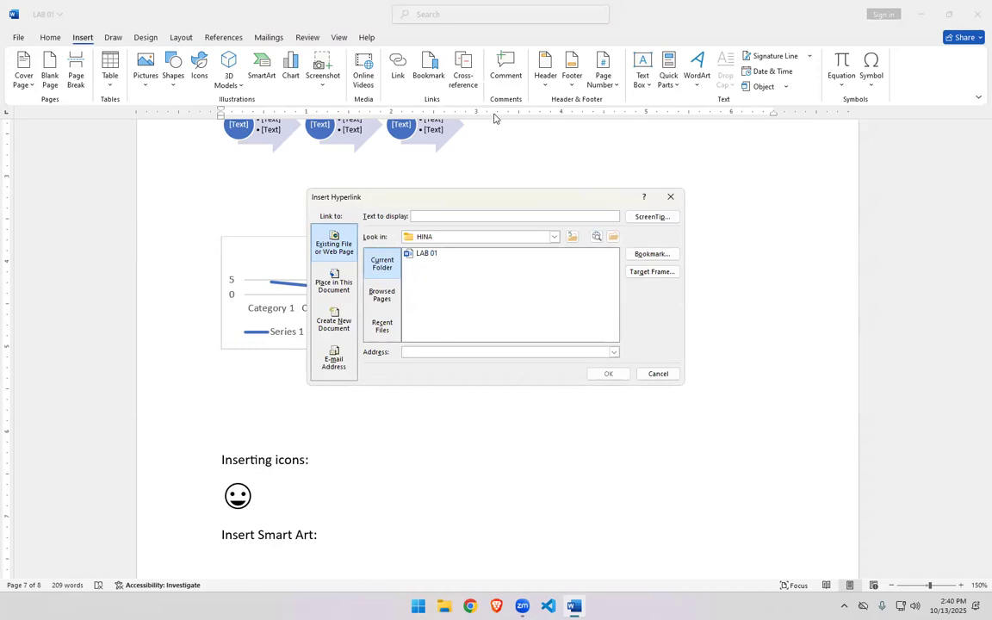
click(672, 199)
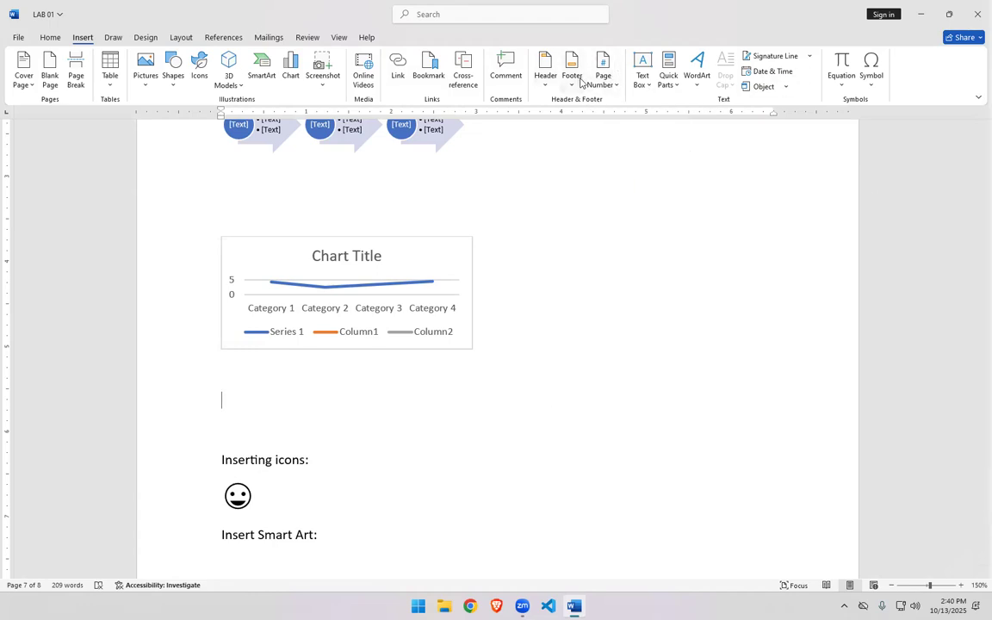
Step: Insert the built-in Blank header on the document's pages and leave header editing
click(547, 81)
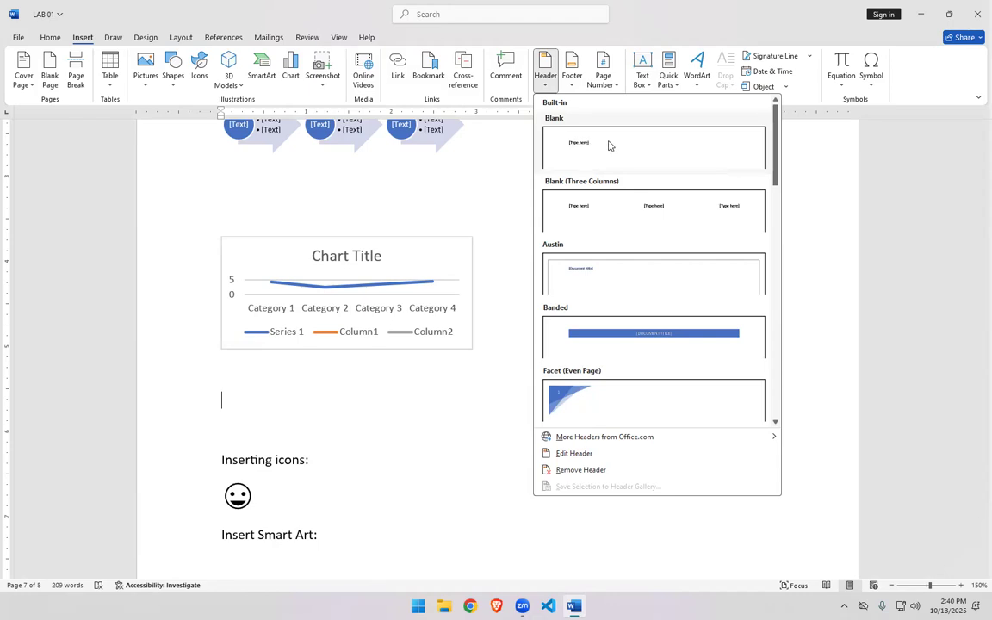
click(675, 168)
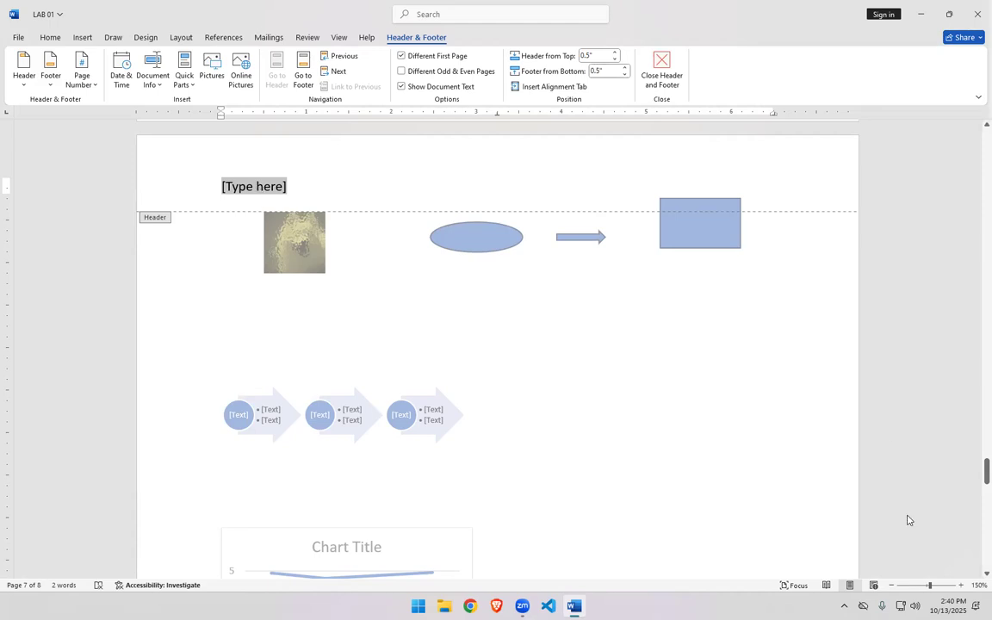
mouse_move(976, 473)
mouse_down()
mouse_move(976, 548)
mouse_move(976, 465)
mouse_up()
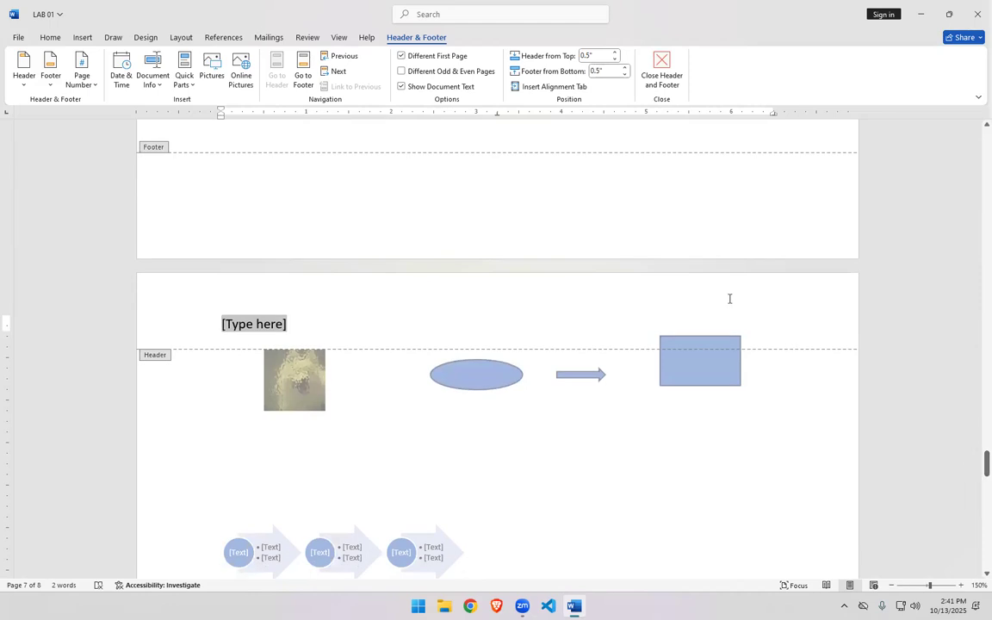
click(660, 72)
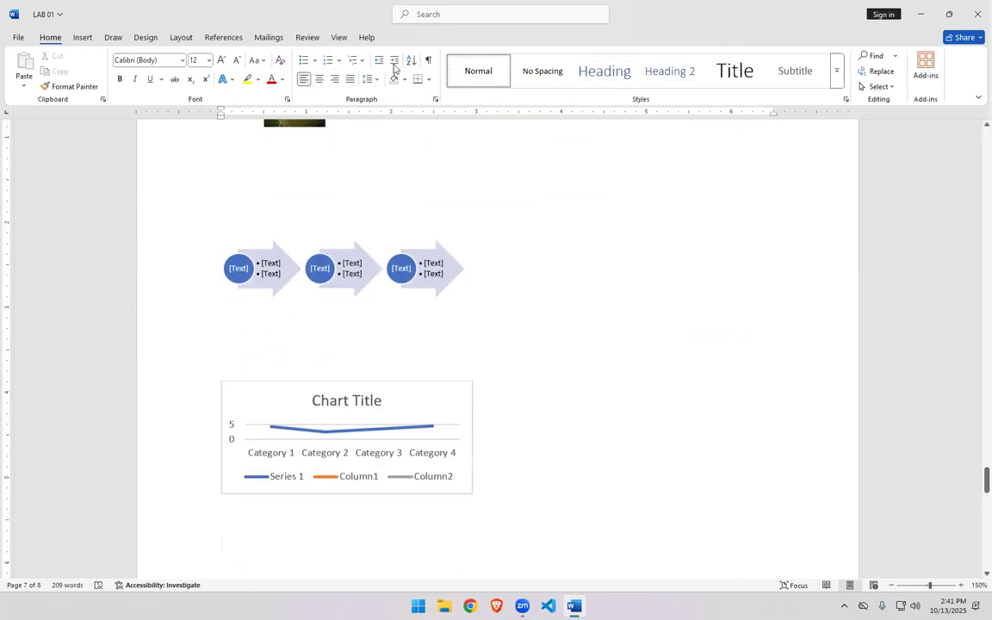
Step: Insert the built-in Blank (Three Columns) footer
click(80, 38)
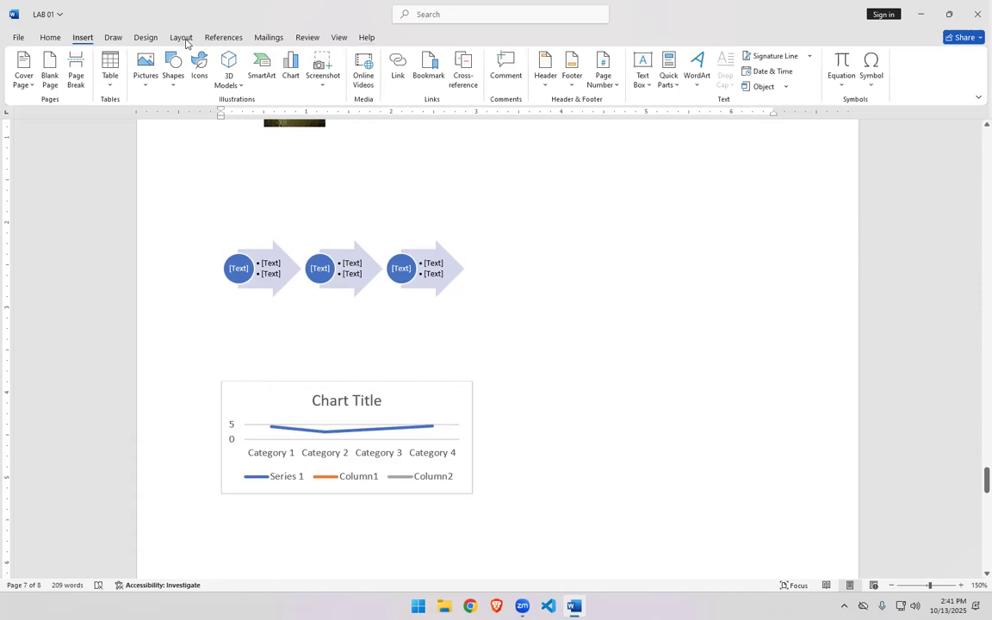
click(572, 73)
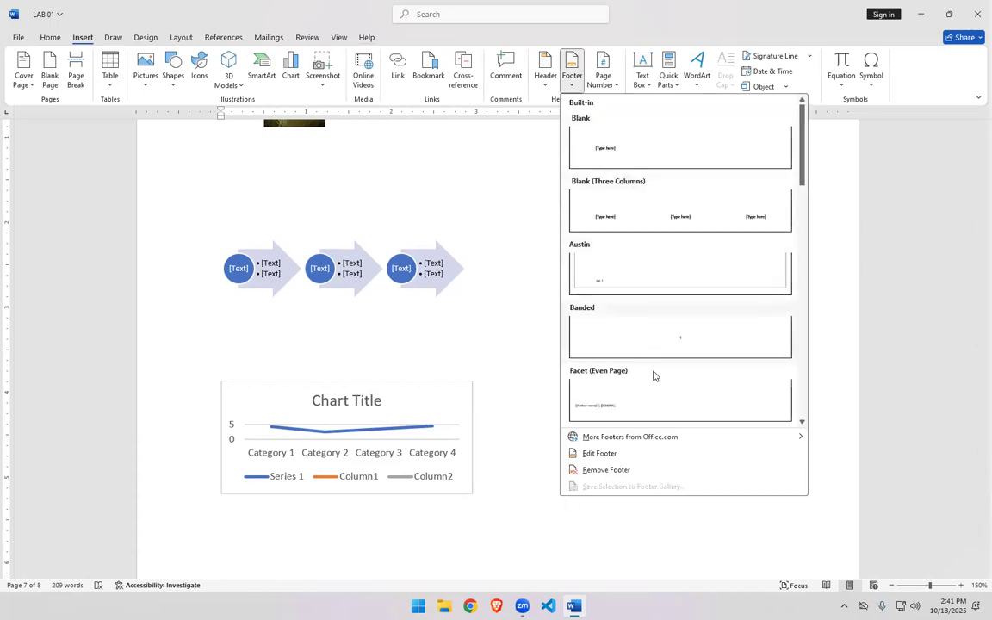
click(662, 221)
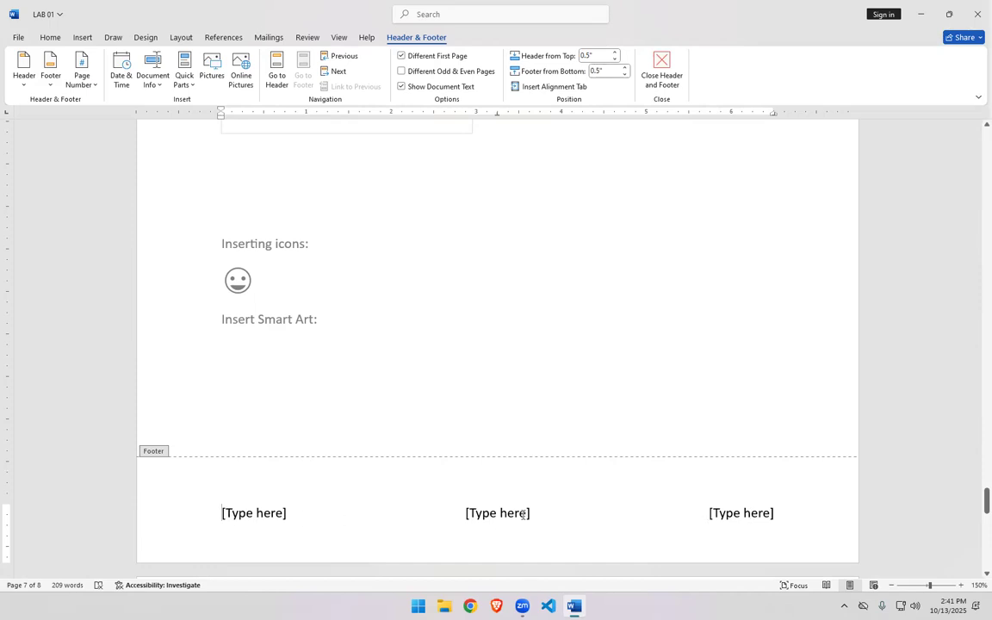
Step: Examine the footer's three text placeholders and the page's header, then leave header and footer editing
click(274, 515)
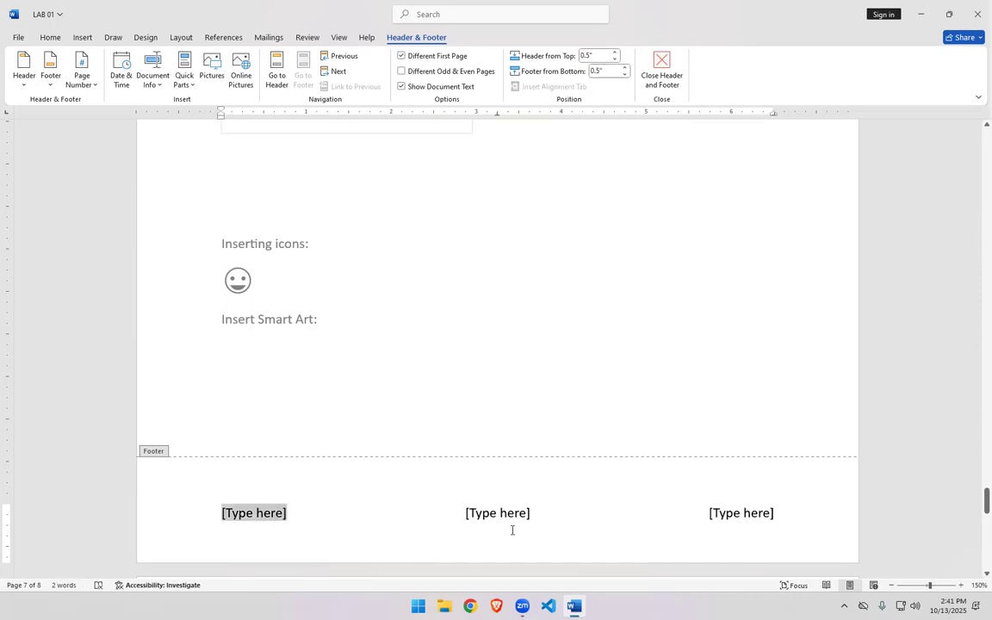
click(517, 514)
click(731, 514)
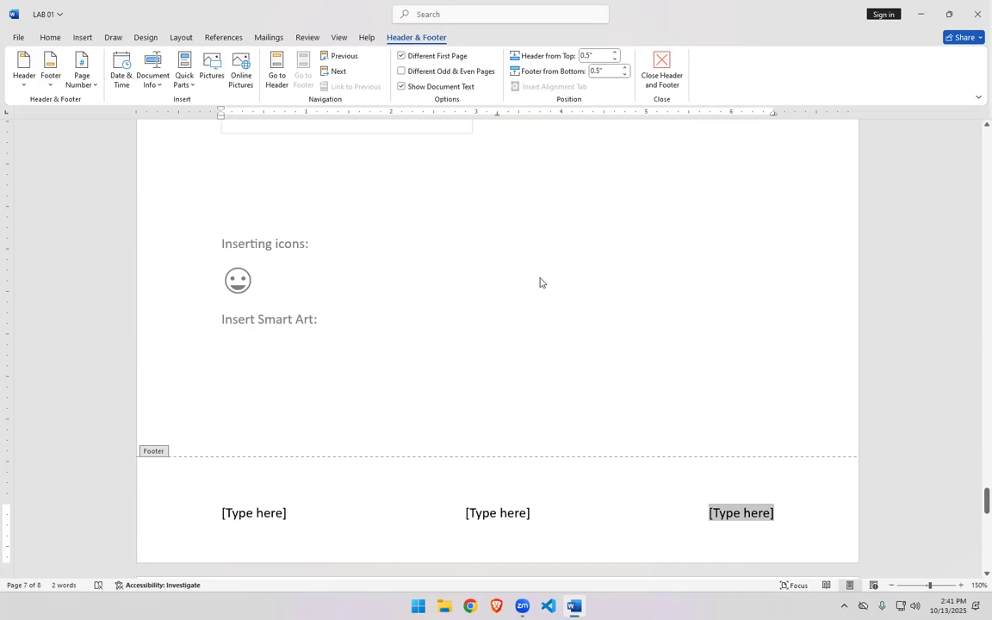
scroll(528, 292, up, 2)
scroll(529, 294, down, 2)
scroll(614, 399, down, 1)
scroll(620, 392, up, 3)
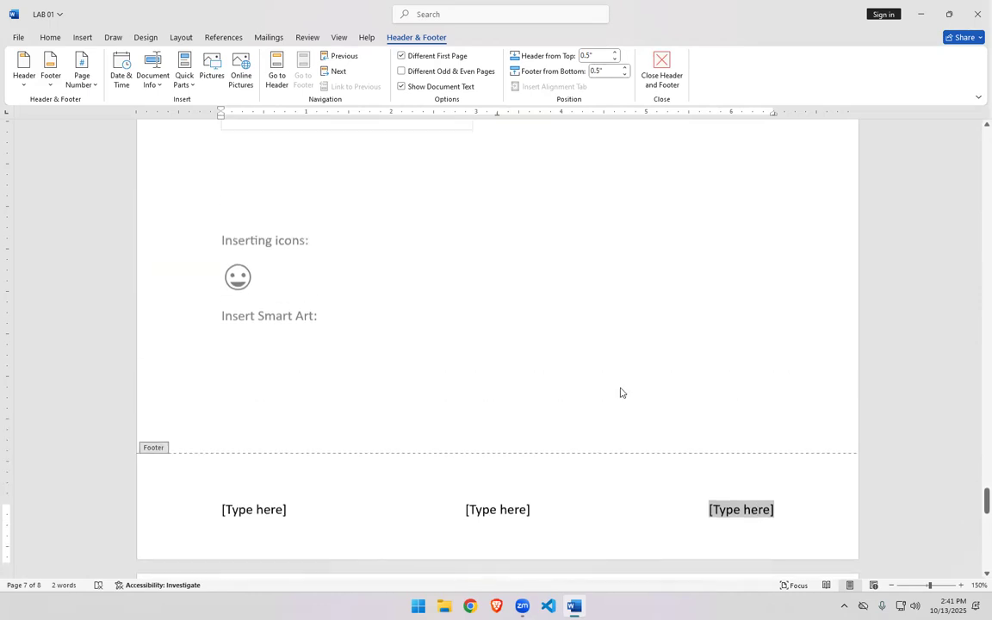
scroll(629, 371, up, 4)
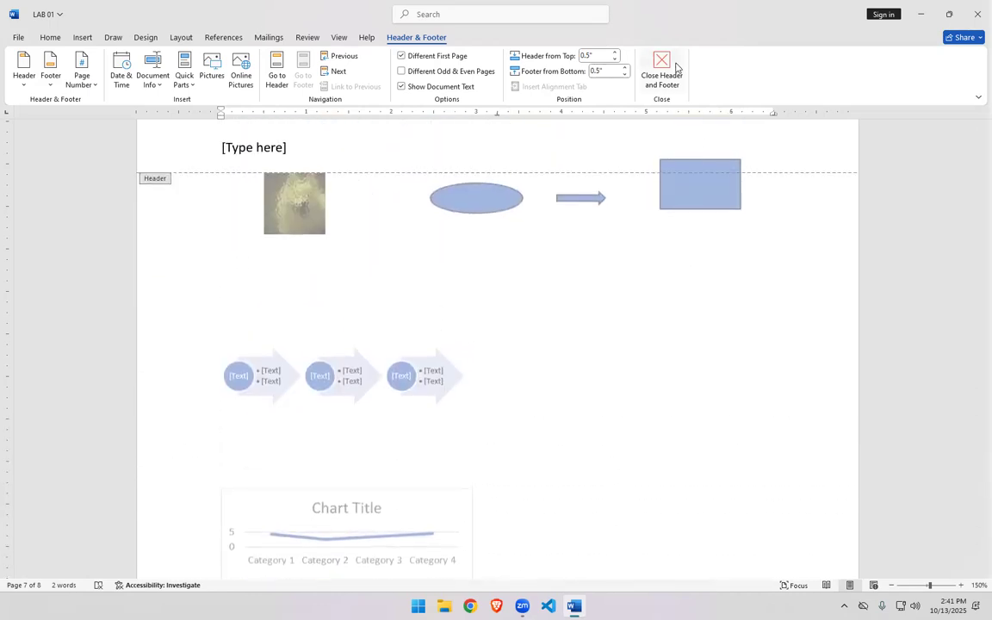
click(675, 70)
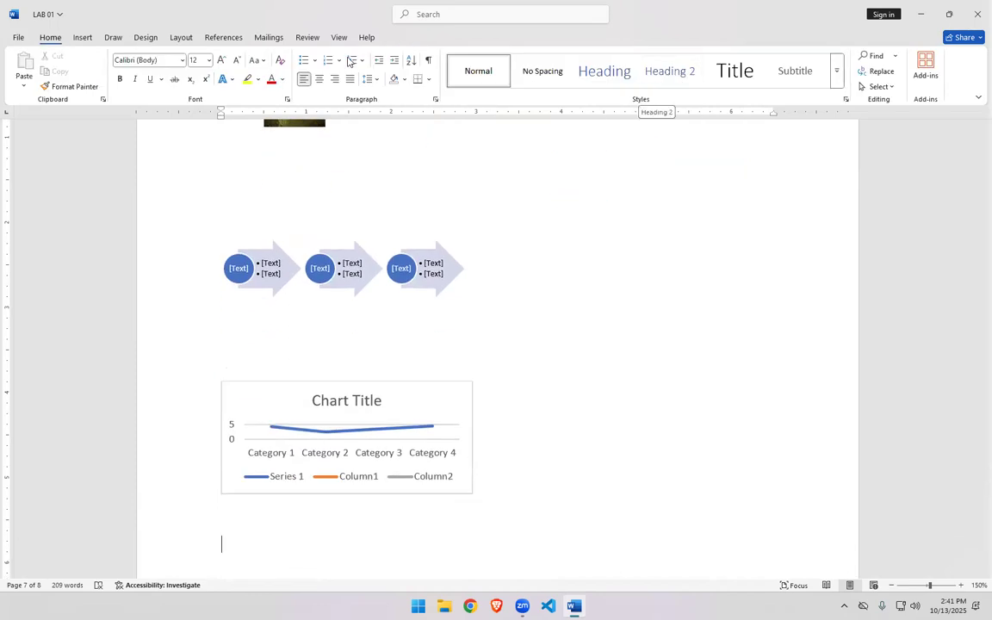
Step: Insert centred page numbers at the top of the pages using the Plain Number 2 style
click(83, 39)
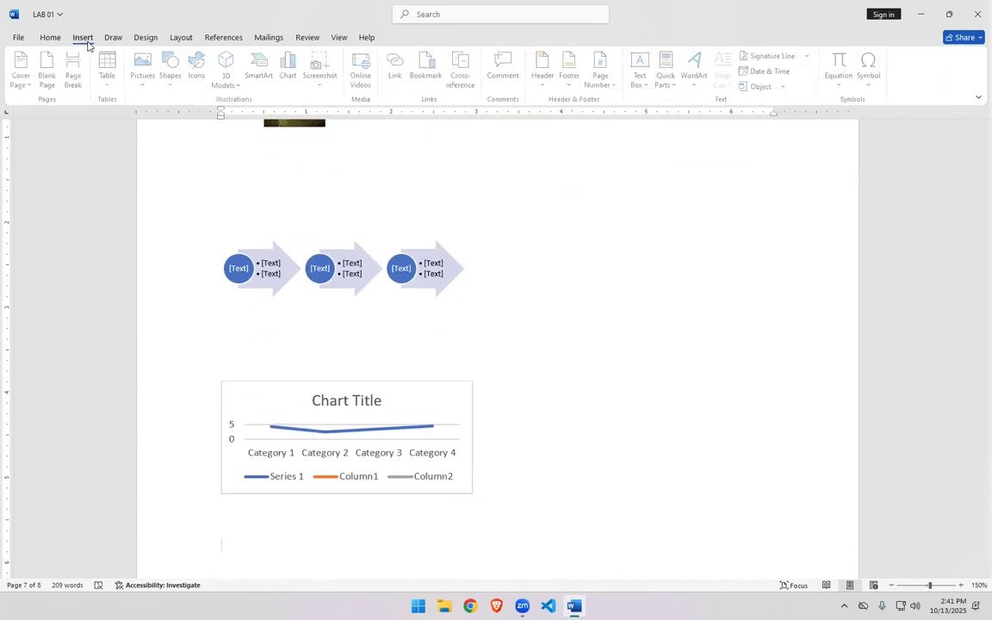
click(614, 86)
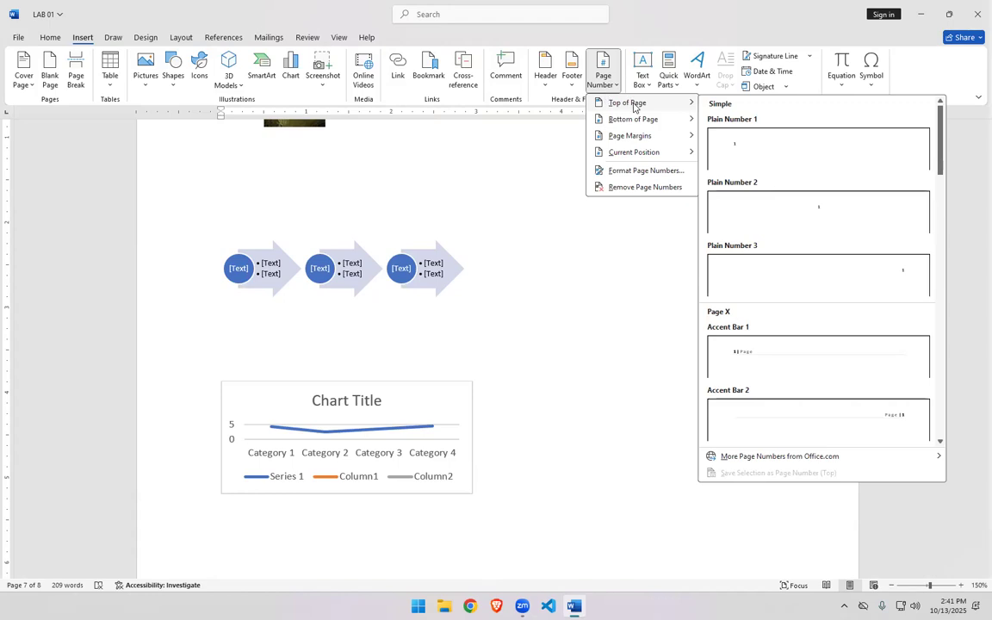
mouse_move(638, 122)
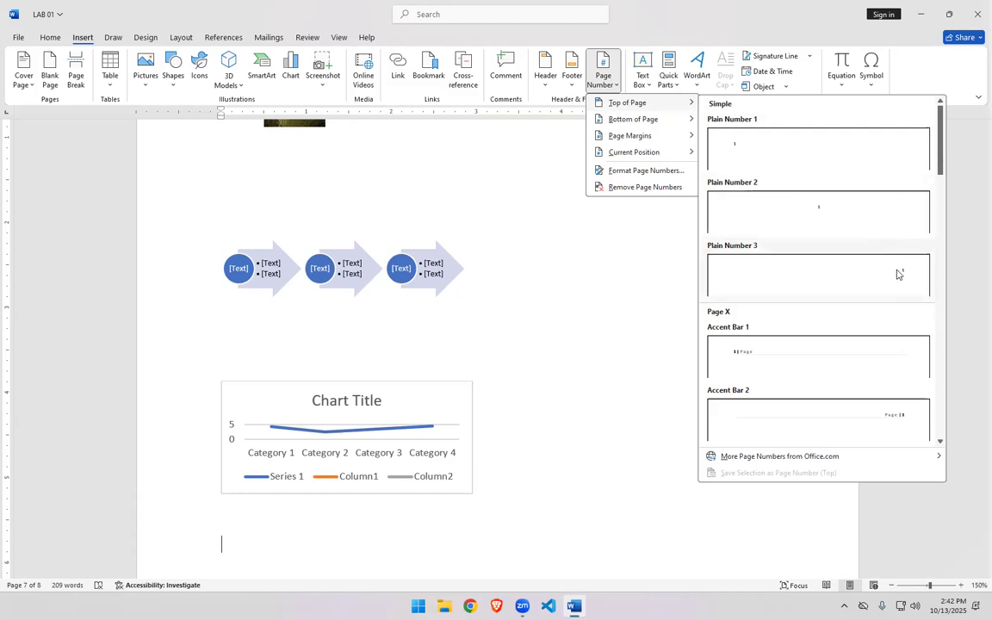
click(854, 212)
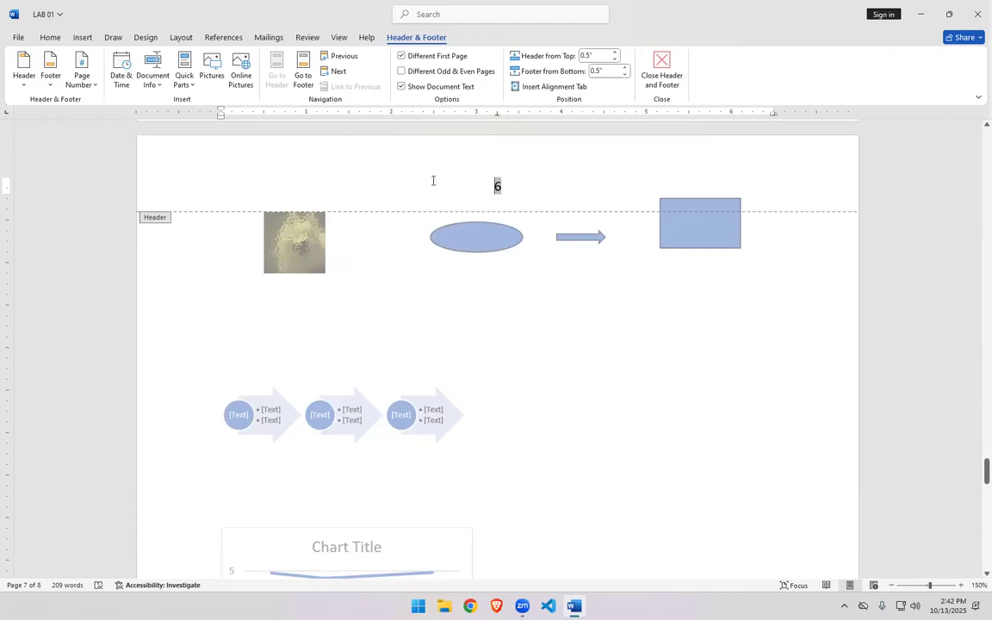
Step: Check the page numbers in the headers across several pages, then leave header and footer editing
scroll(709, 349, down, 3)
scroll(709, 349, up, 15)
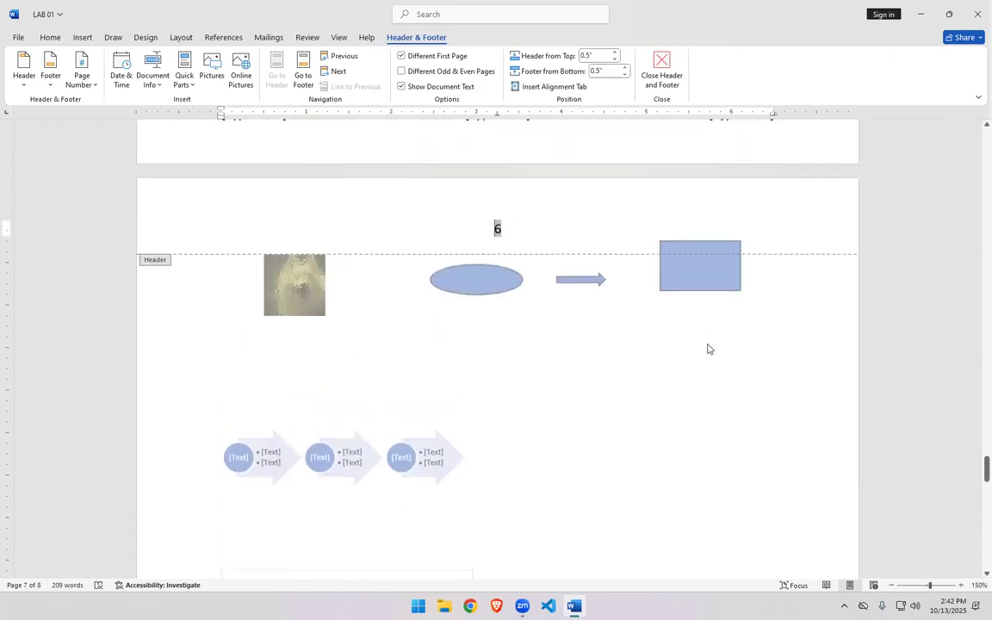
scroll(709, 349, up, 12)
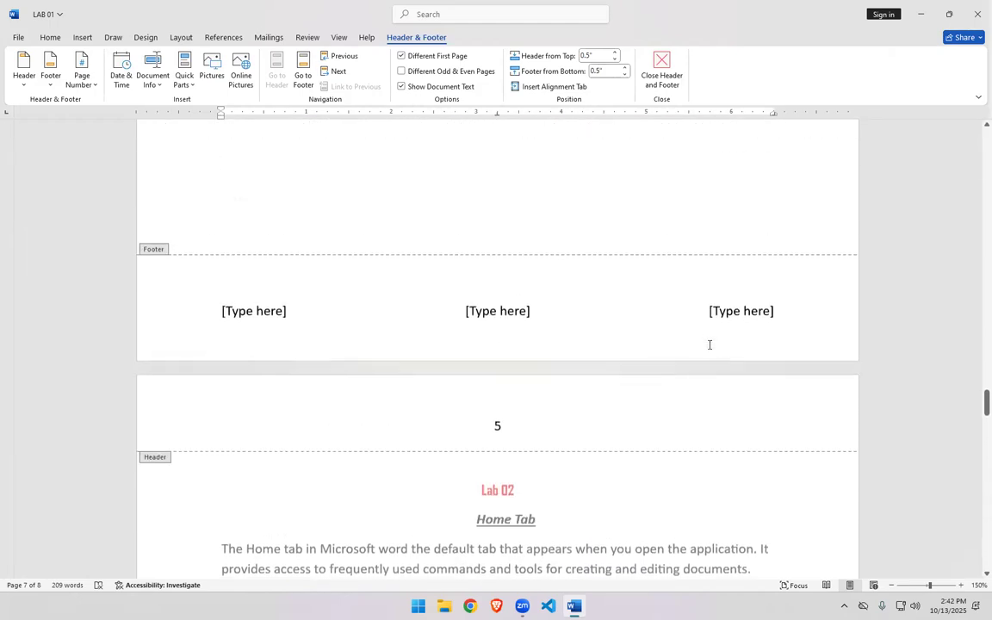
scroll(711, 349, up, 10)
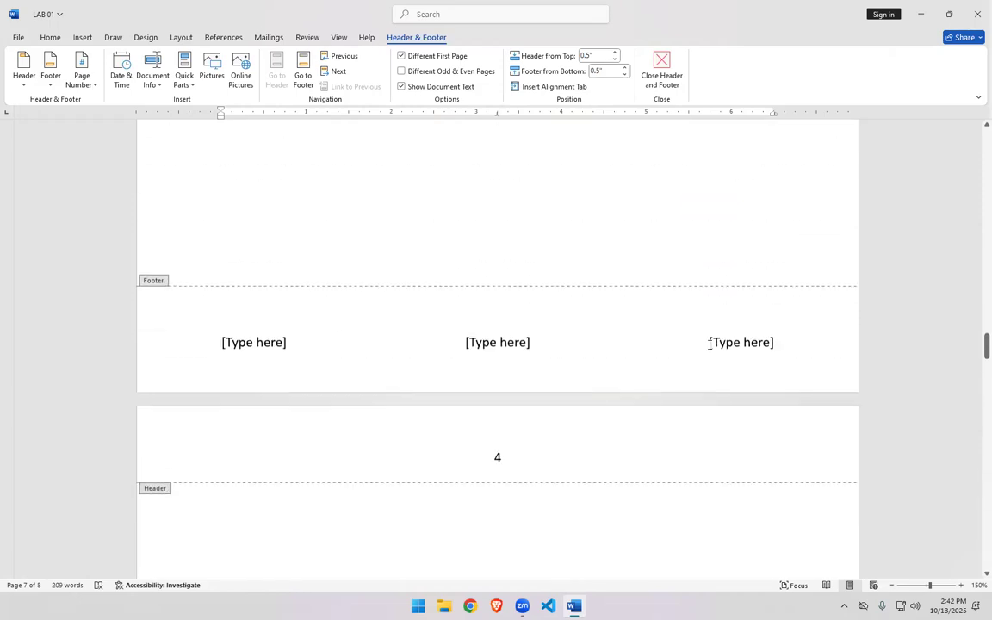
scroll(711, 350, down, 14)
scroll(709, 349, down, 15)
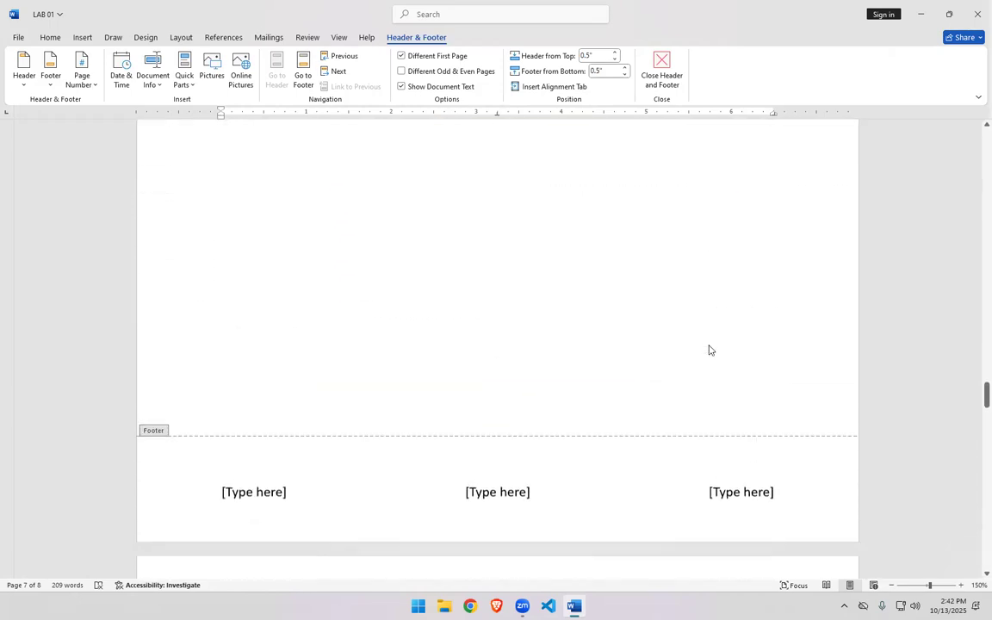
scroll(709, 349, down, 10)
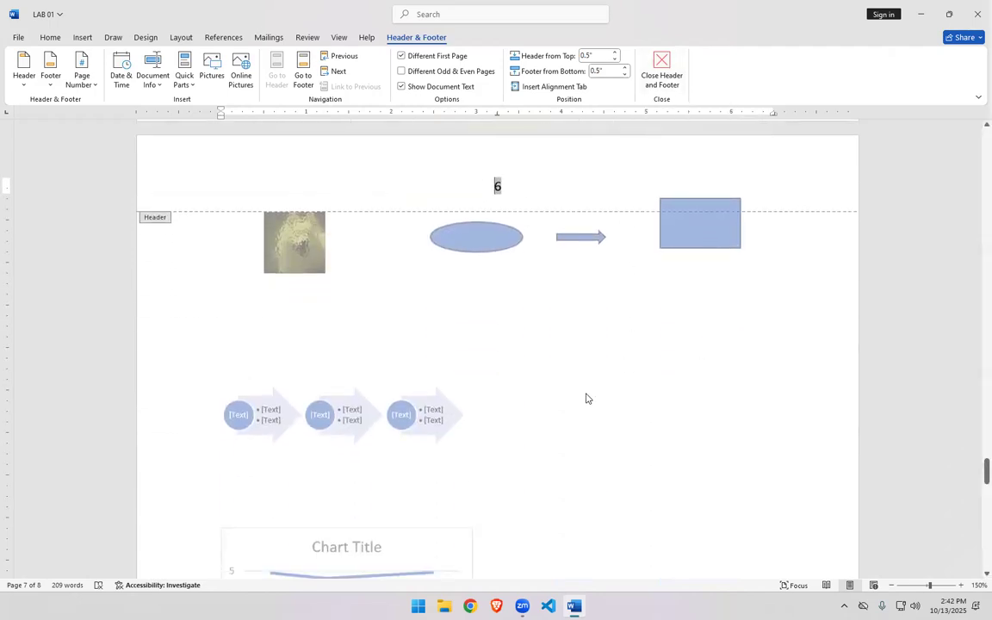
click(662, 74)
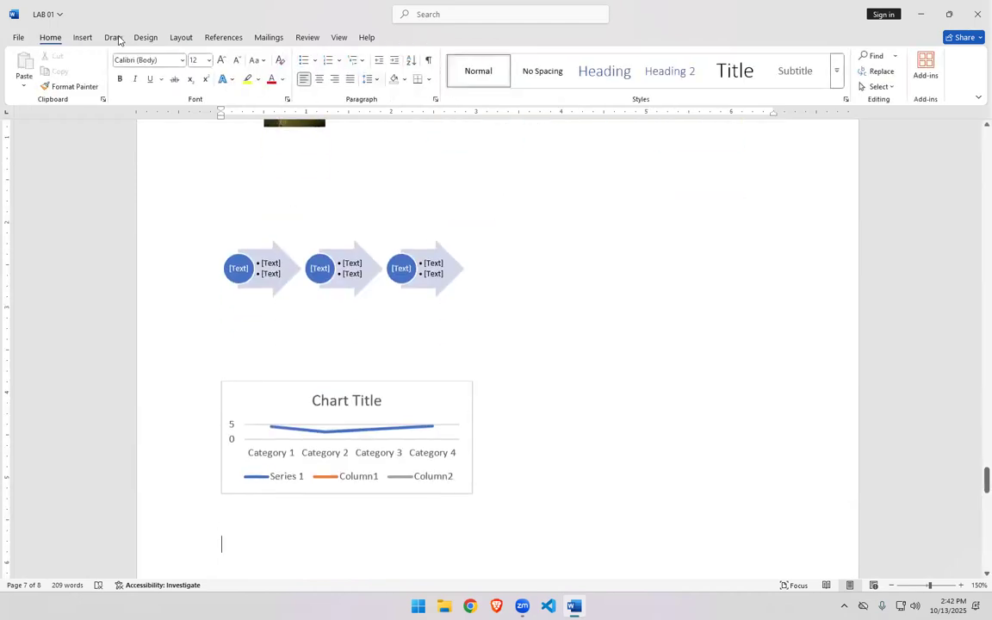
click(83, 37)
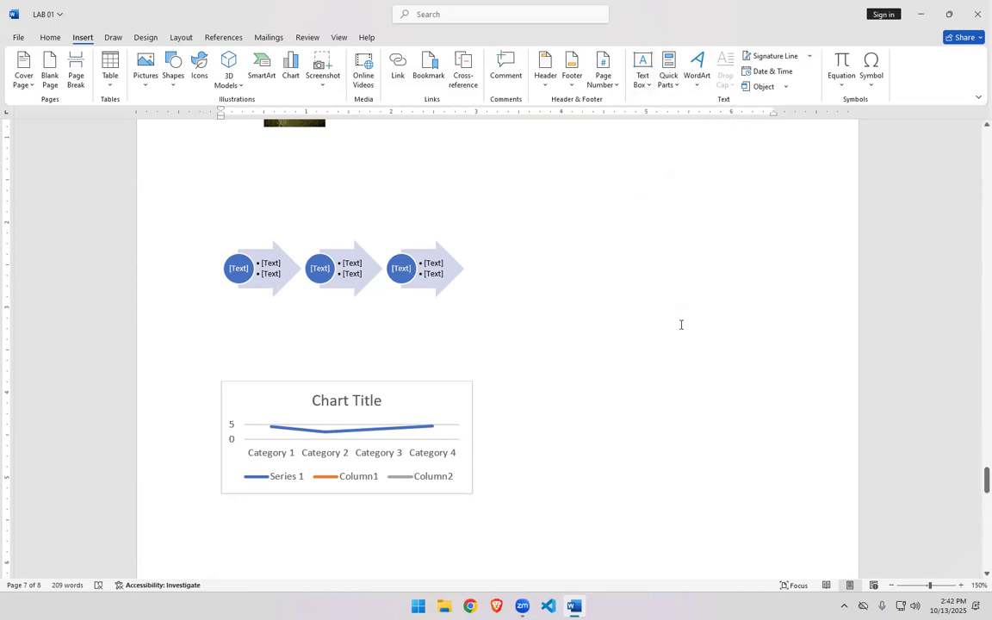
Step: Look through the pages with the SmartArt, chart and screenshot, and return to the start of the Lab 02 page
scroll(681, 325, up, 2)
scroll(681, 325, down, 5)
scroll(680, 325, down, 10)
scroll(681, 325, down, 3)
scroll(680, 325, up, 2)
scroll(680, 325, up, 2)
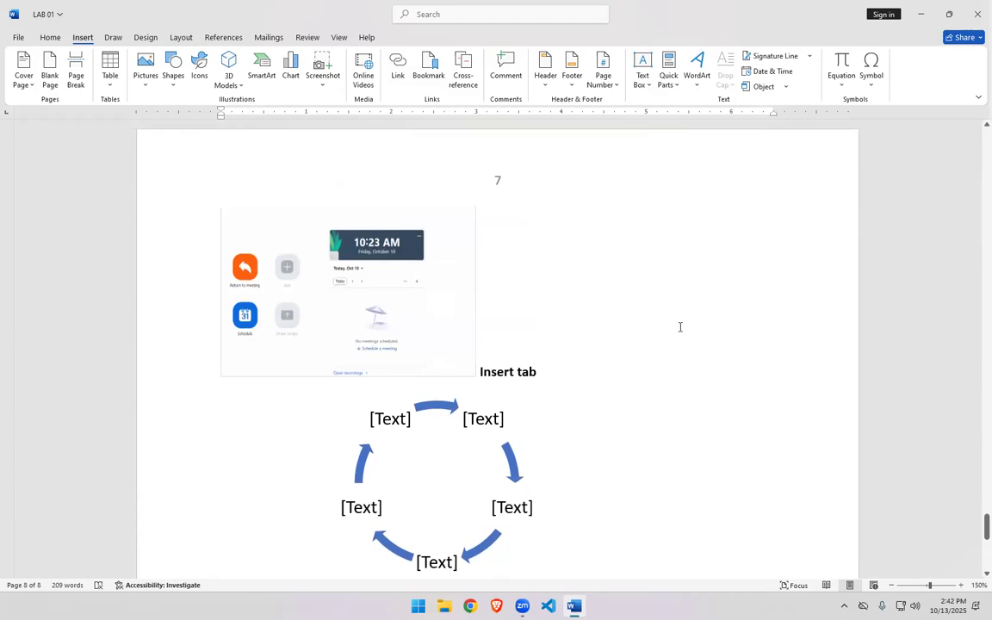
scroll(568, 455, up, 3)
scroll(568, 453, up, 15)
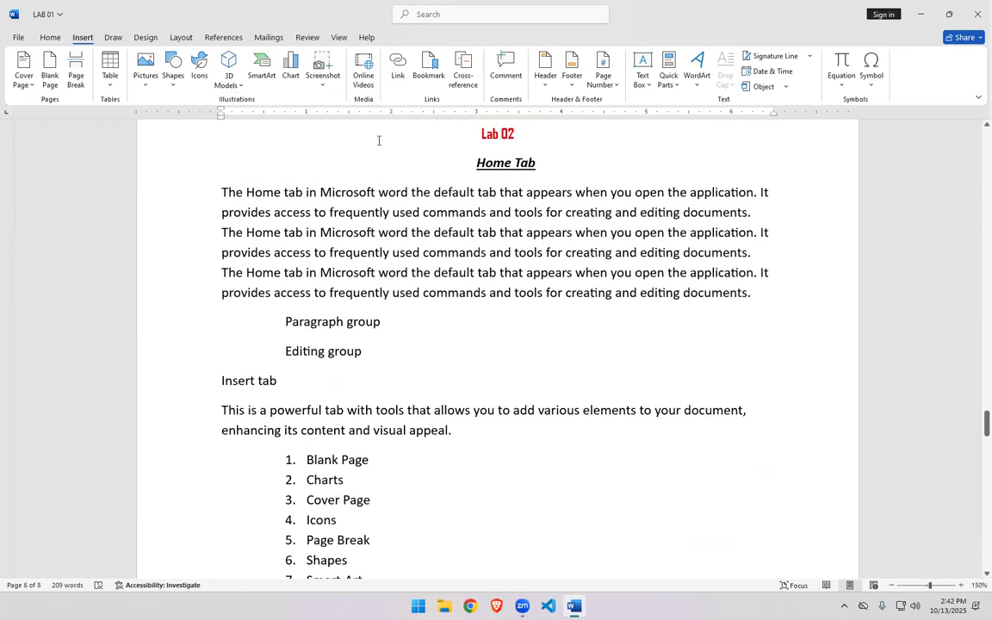
scroll(378, 142, up, 1)
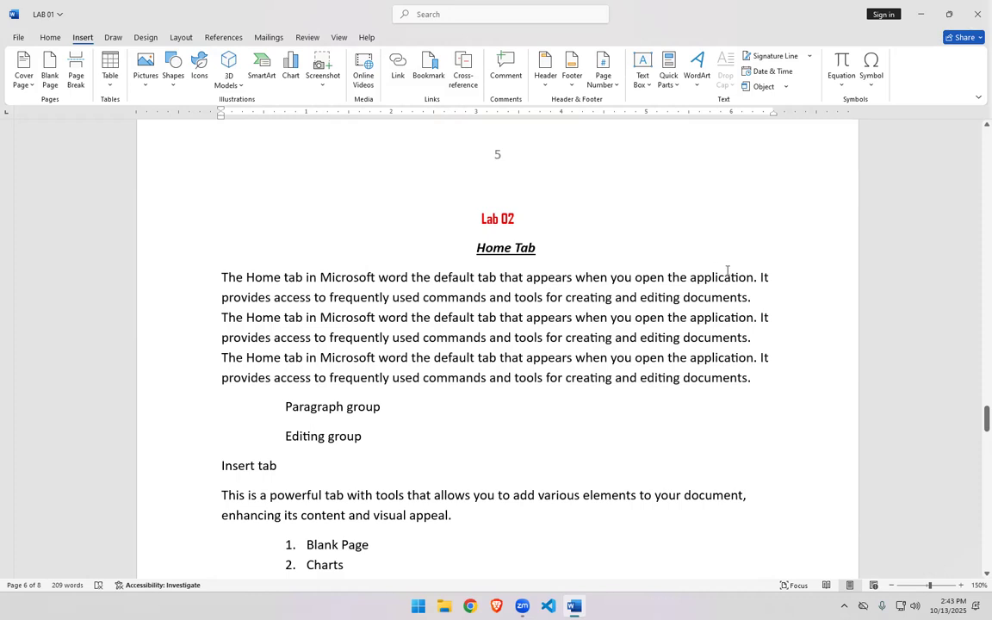
Step: Insert a built-in Simple Text Box on the page with the icon and SmartArt lines, and check where it sits
click(642, 75)
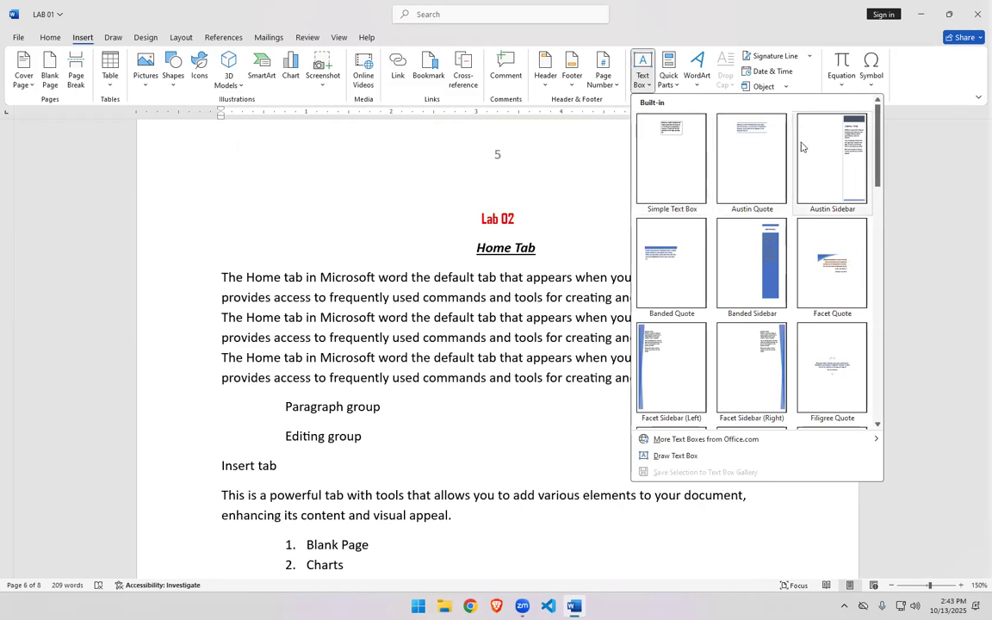
click(671, 160)
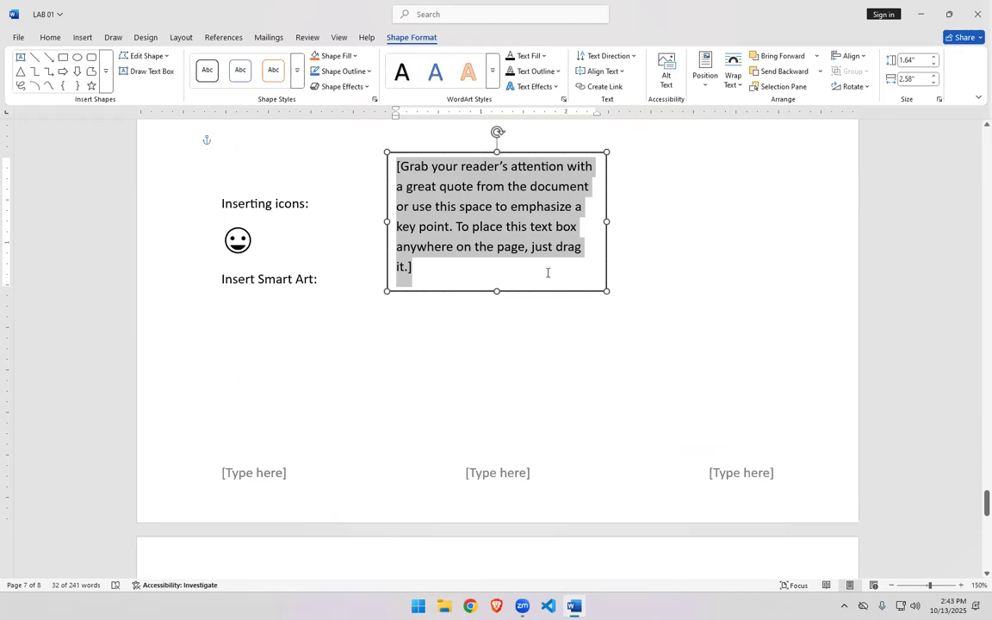
scroll(527, 221, up, 4)
scroll(532, 230, down, 3)
scroll(538, 237, down, 4)
scroll(543, 235, up, 7)
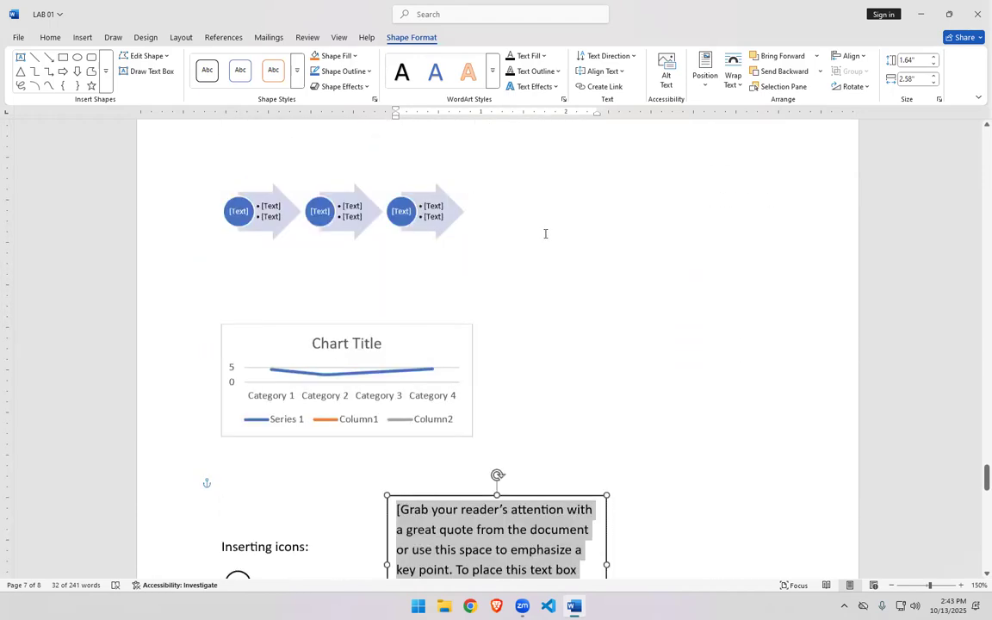
Step: Insert a built-in Simple Text Box at the Lab 02 heading
scroll(546, 234, up, 15)
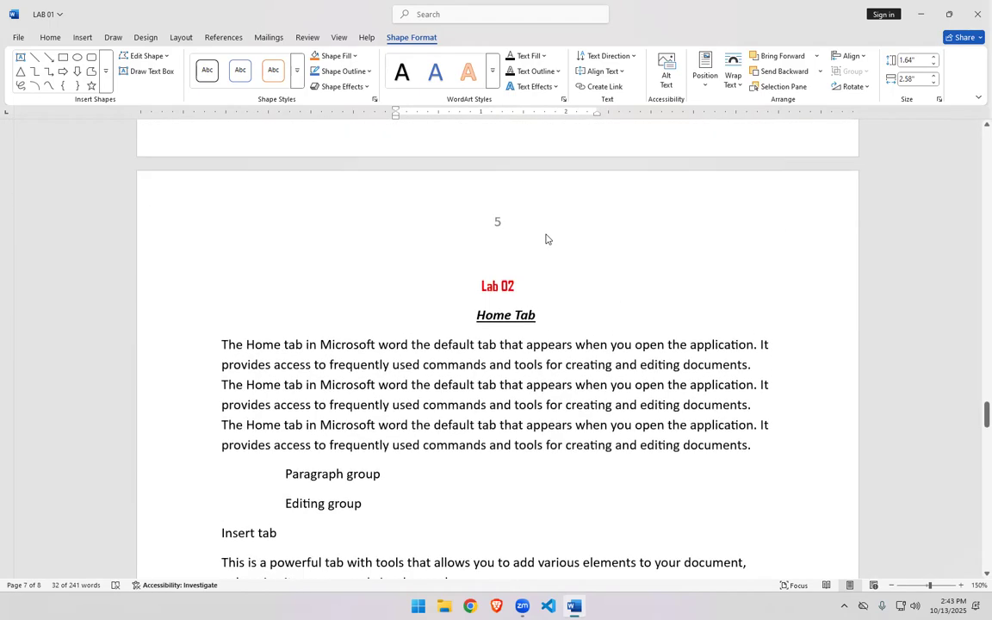
click(631, 303)
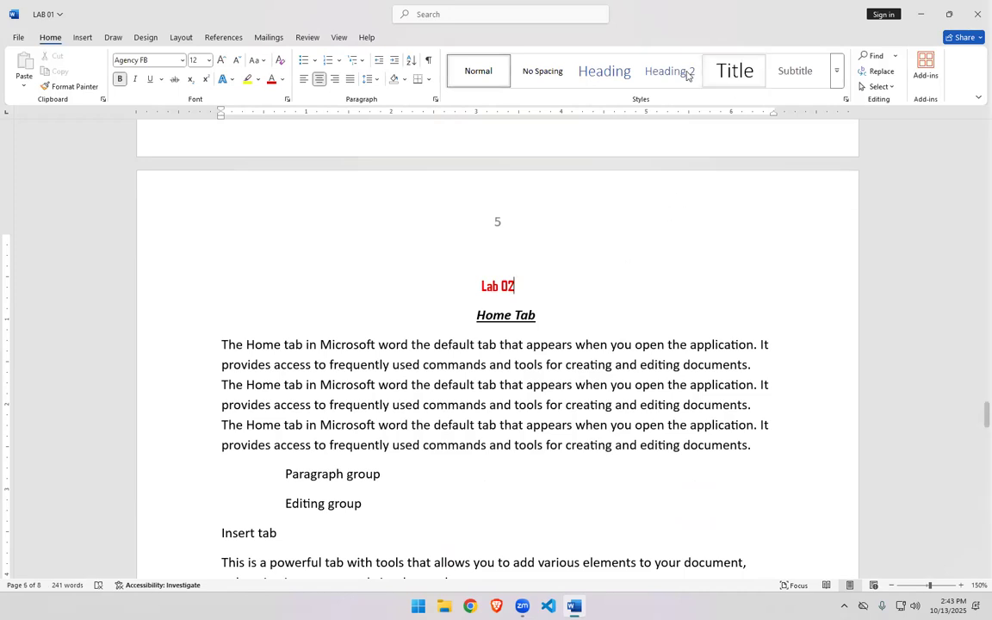
click(83, 37)
click(642, 69)
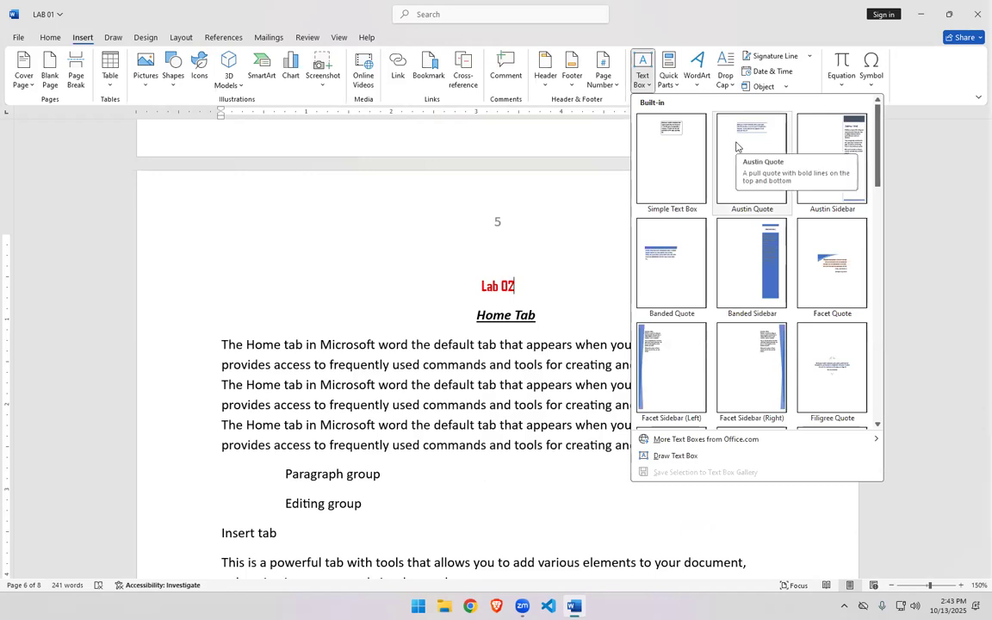
click(667, 184)
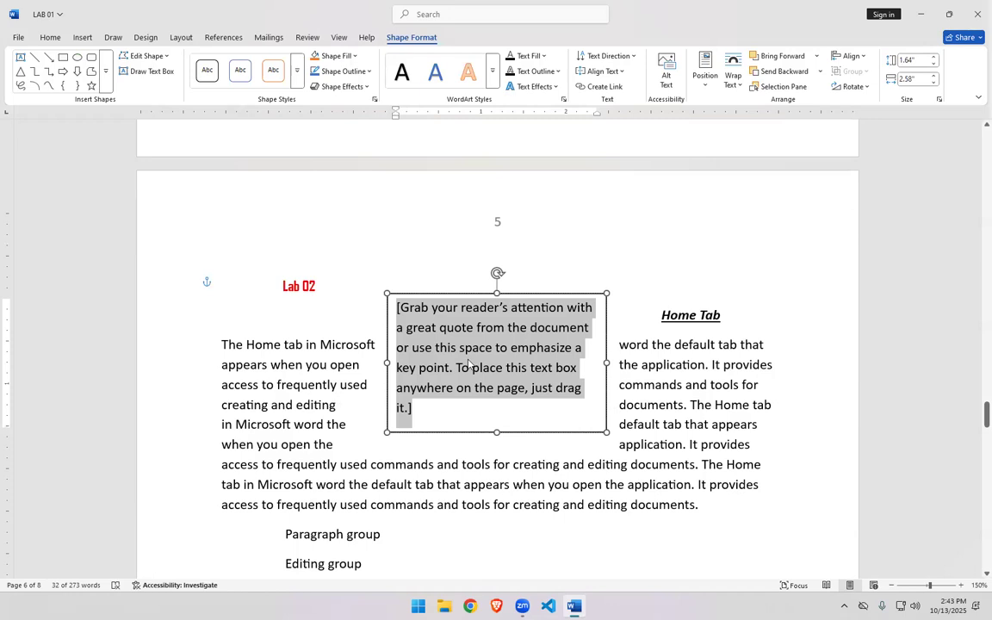
Step: Shrink the text box at the Lab 02 heading to about 0.26 inch high and 0.5 inch wide
click(316, 286)
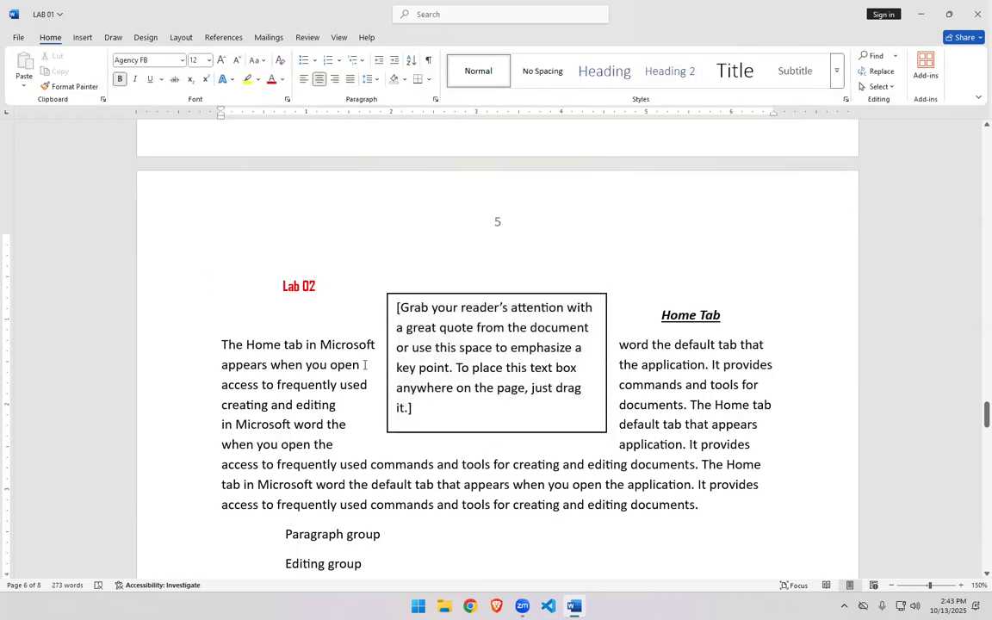
click(588, 424)
drag(602, 428, 432, 318)
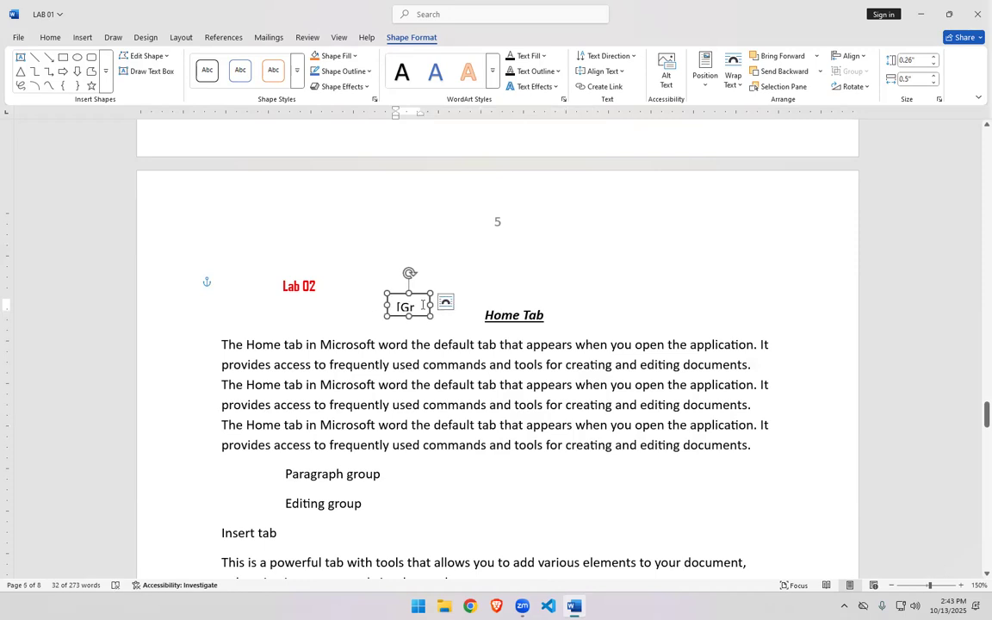
Step: Apply Square text wrapping to the text box and enlarge it to about 0.78 inch high and 1.41 inch wide
click(445, 304)
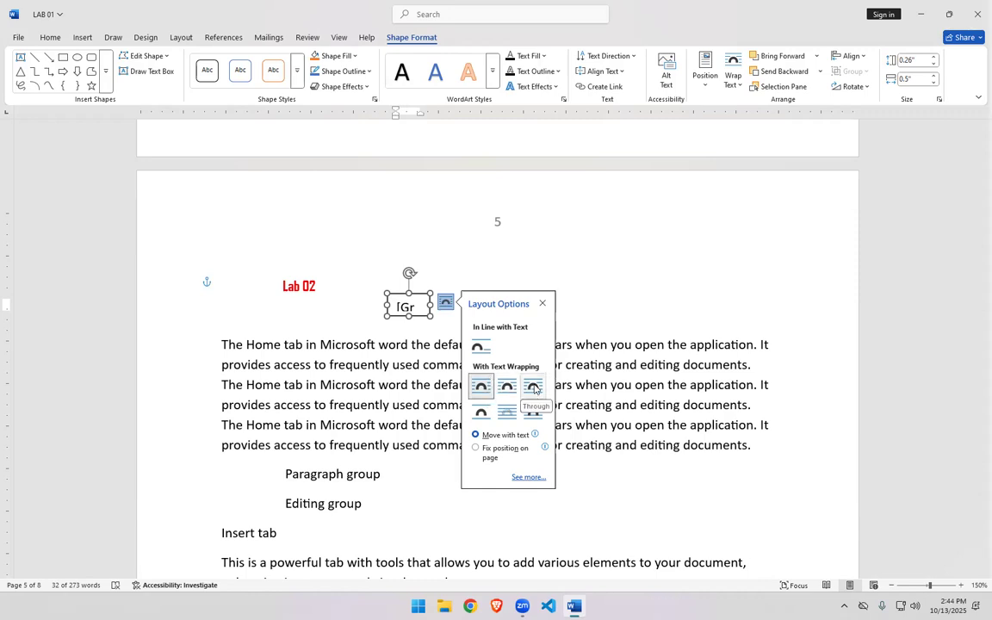
click(483, 388)
drag(430, 317, 508, 359)
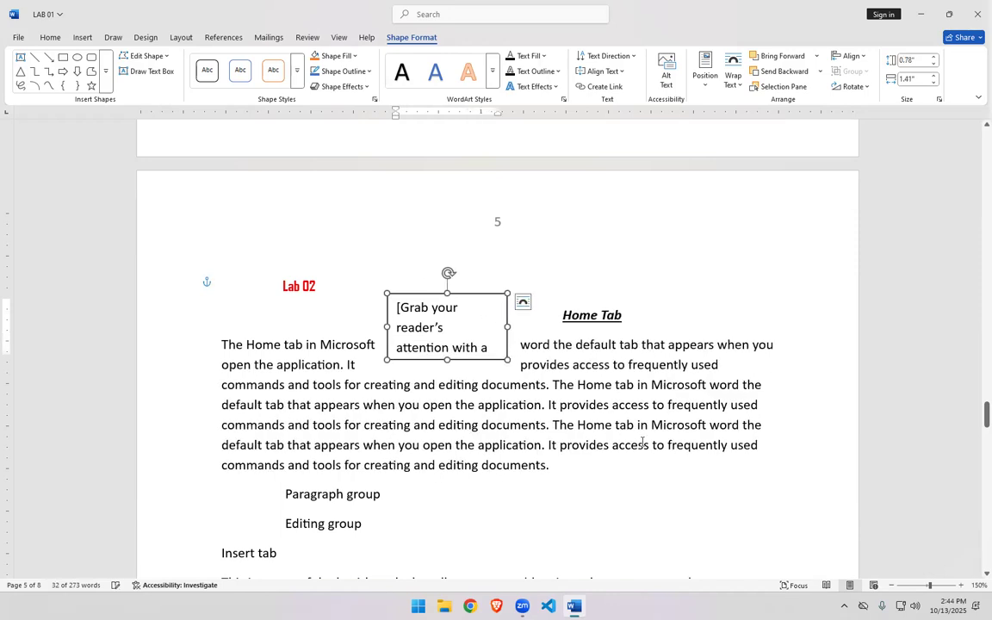
Step: Try the Tight, Top and Bottom, and In Front of Text wrapping options on the Lab 02 text box
click(523, 301)
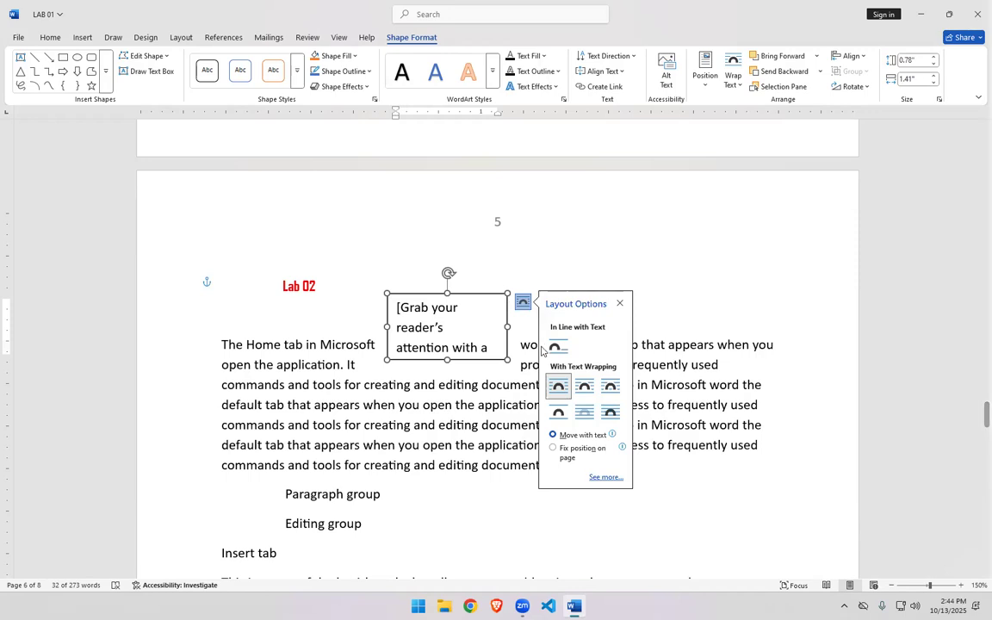
click(583, 387)
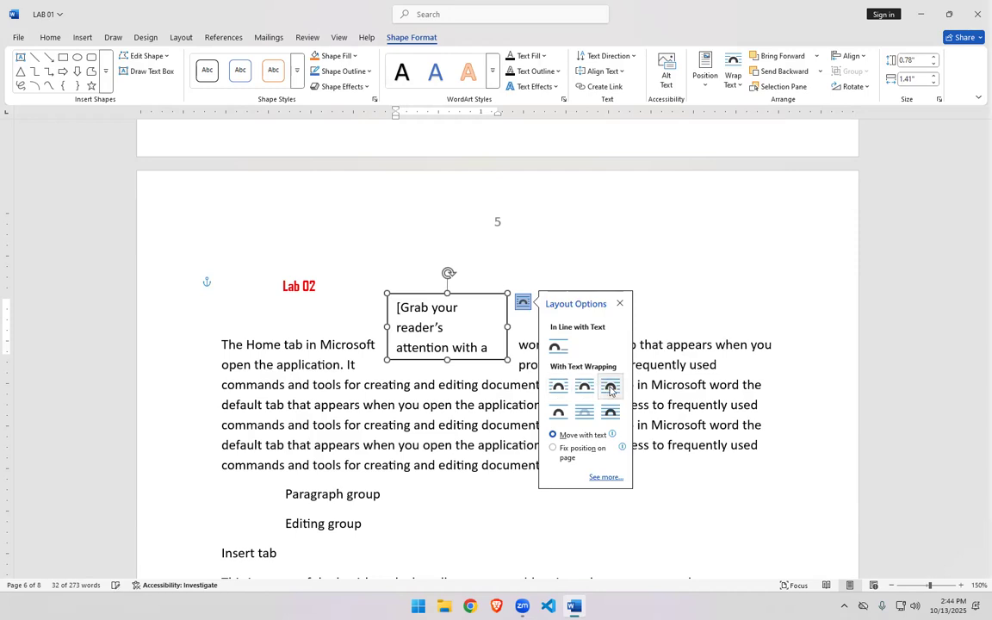
click(558, 411)
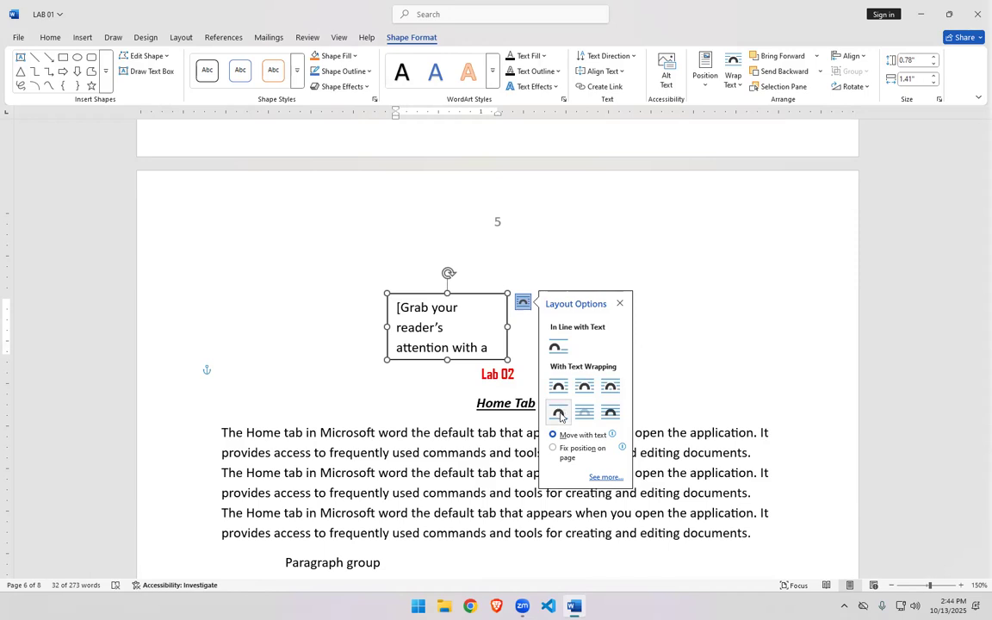
click(609, 414)
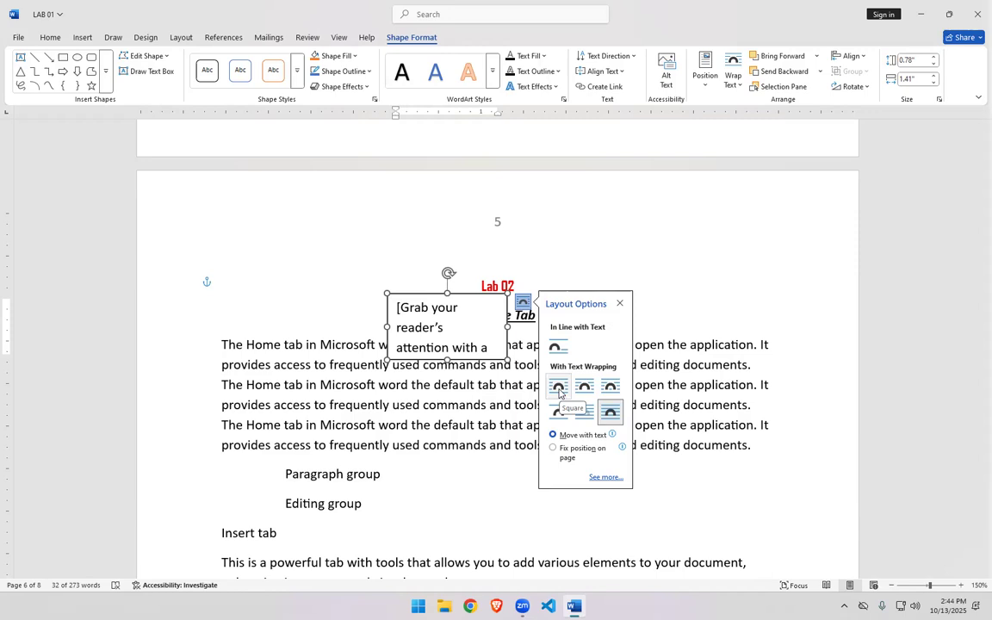
Step: Delete the text box covering the Lab 02 and Home Tab headings
click(470, 296)
key(Delete)
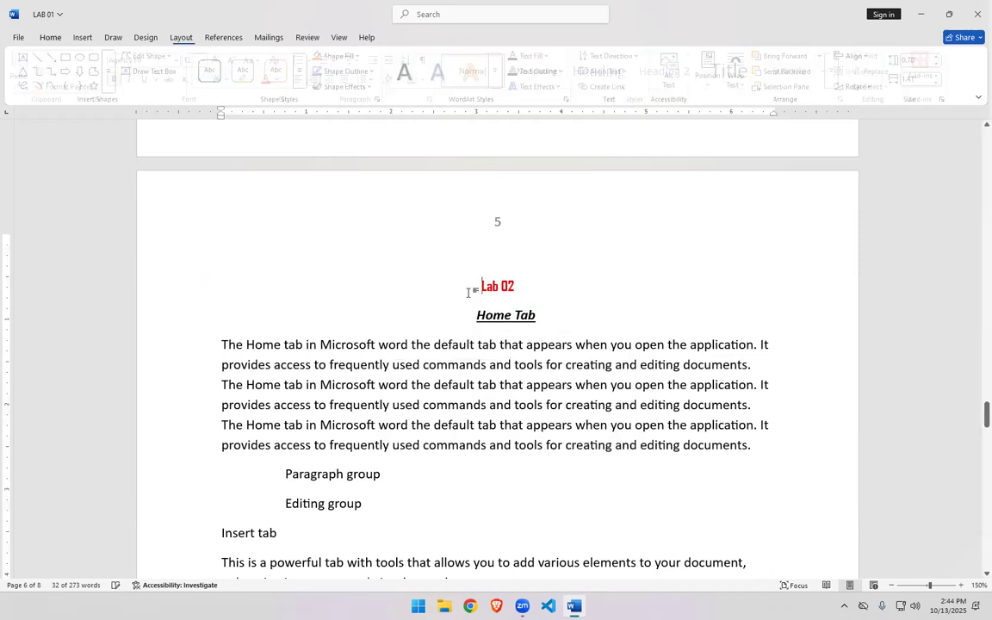
click(603, 324)
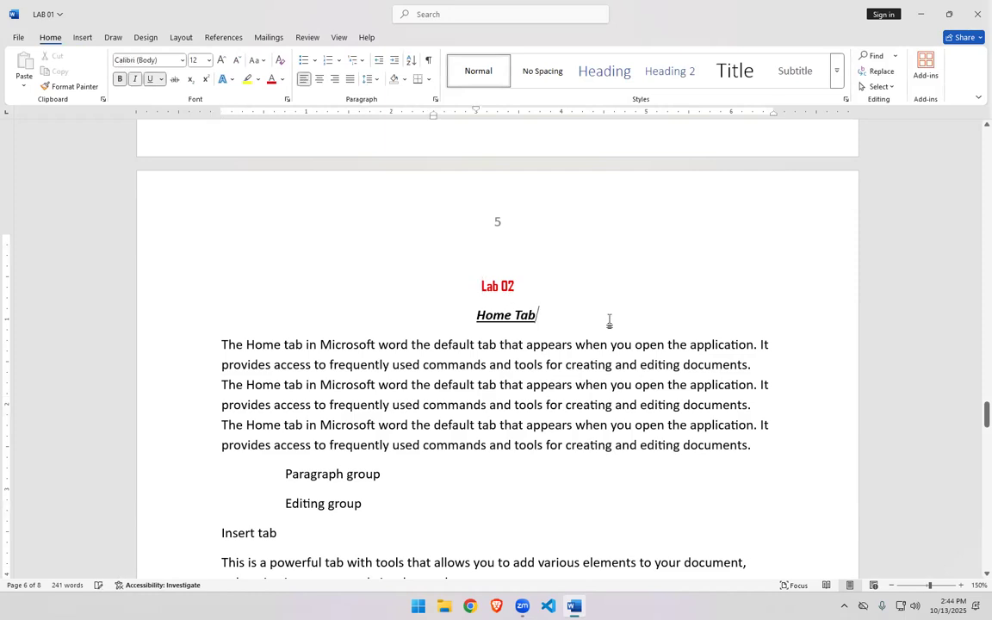
Step: Insert a built-in Simple Text Box at the end of the Paragraph group line
click(403, 475)
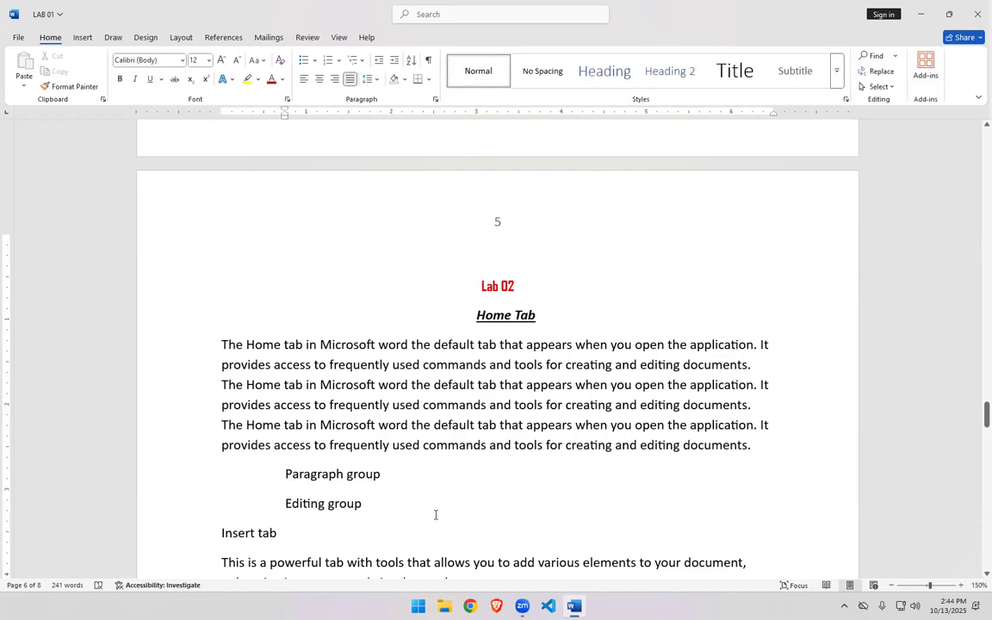
key(Tab)
key(Tab)
key(Tab)
click(83, 37)
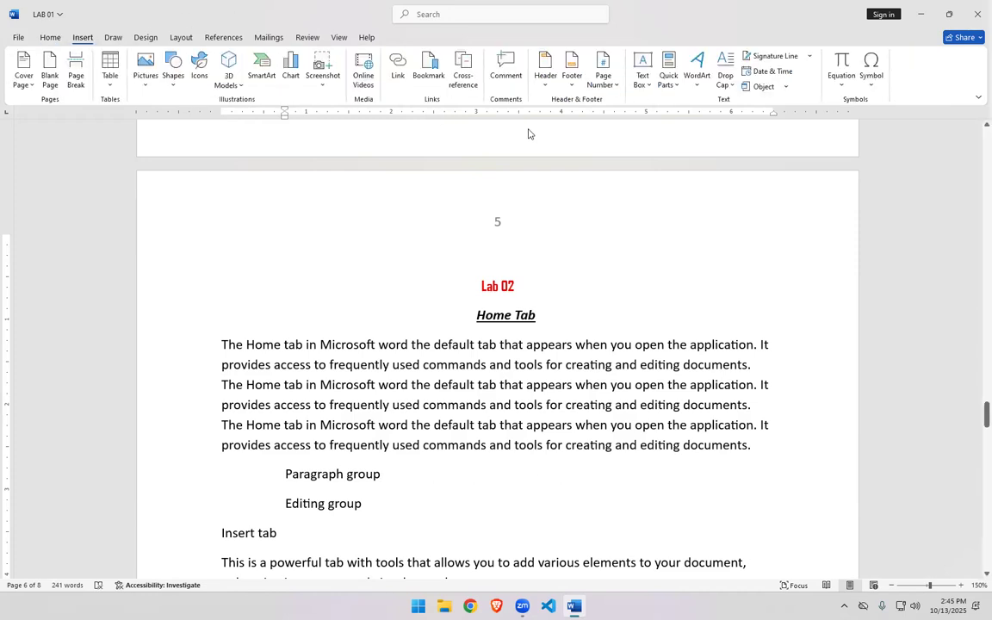
click(643, 69)
click(657, 137)
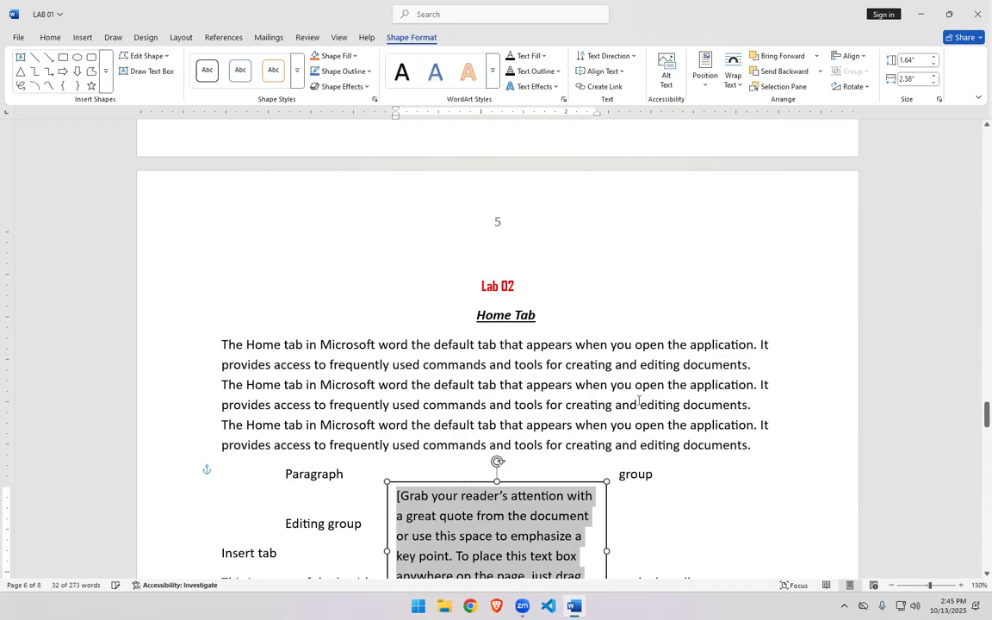
Step: Shrink the text box to about 0.47 inch high and 0.85 inch wide, beside the Insert tab line
drag(608, 479, 485, 544)
scroll(482, 517, down, 5)
drag(486, 218, 461, 162)
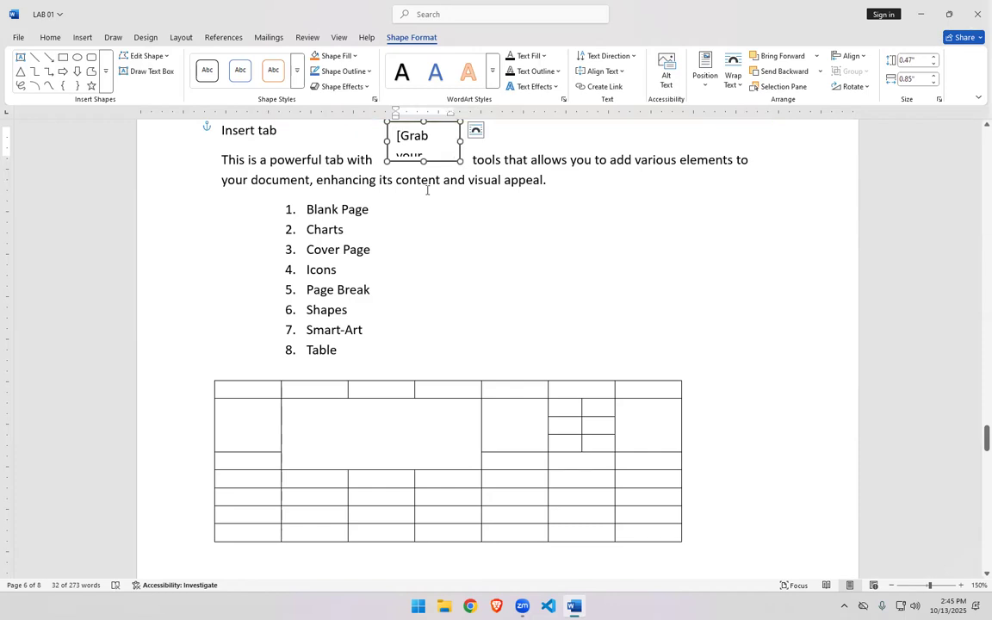
scroll(430, 190, up, 3)
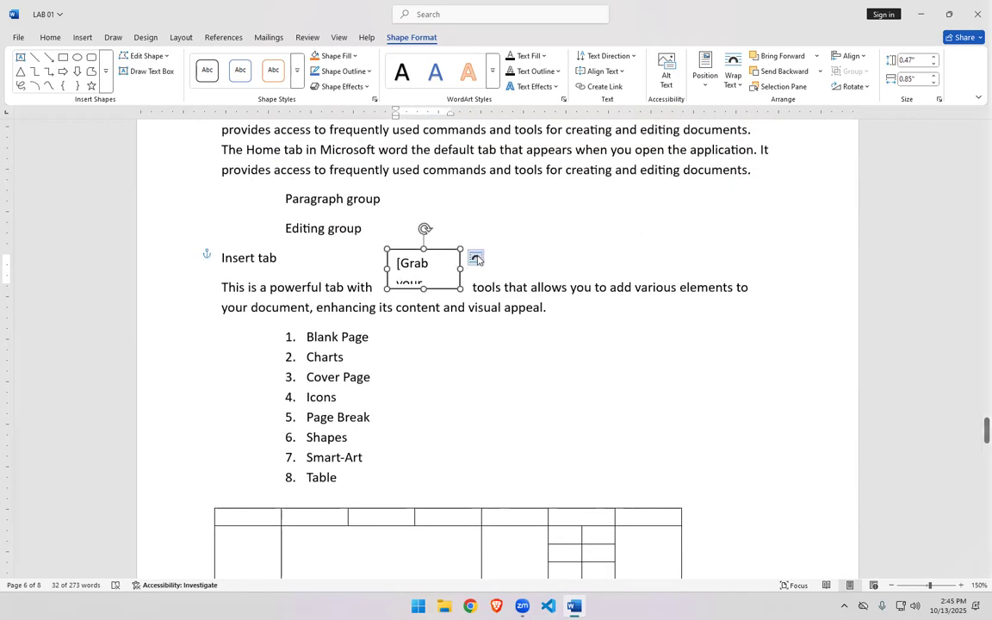
Step: Add an empty line between the Insert tab line and the paragraph that starts "This is a powerful tab"
click(366, 257)
click(223, 286)
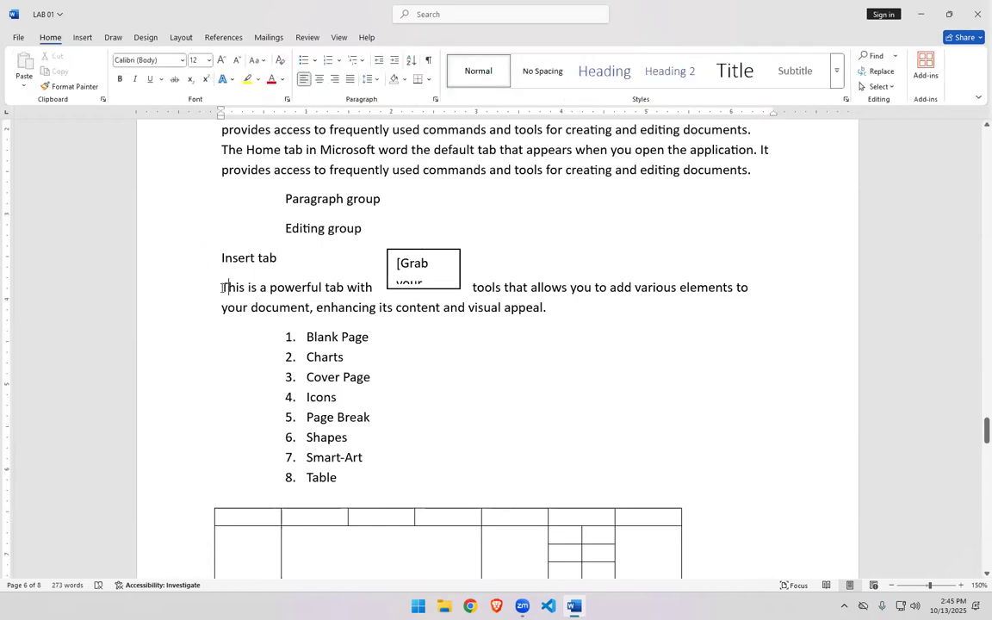
key(Return)
key(Up)
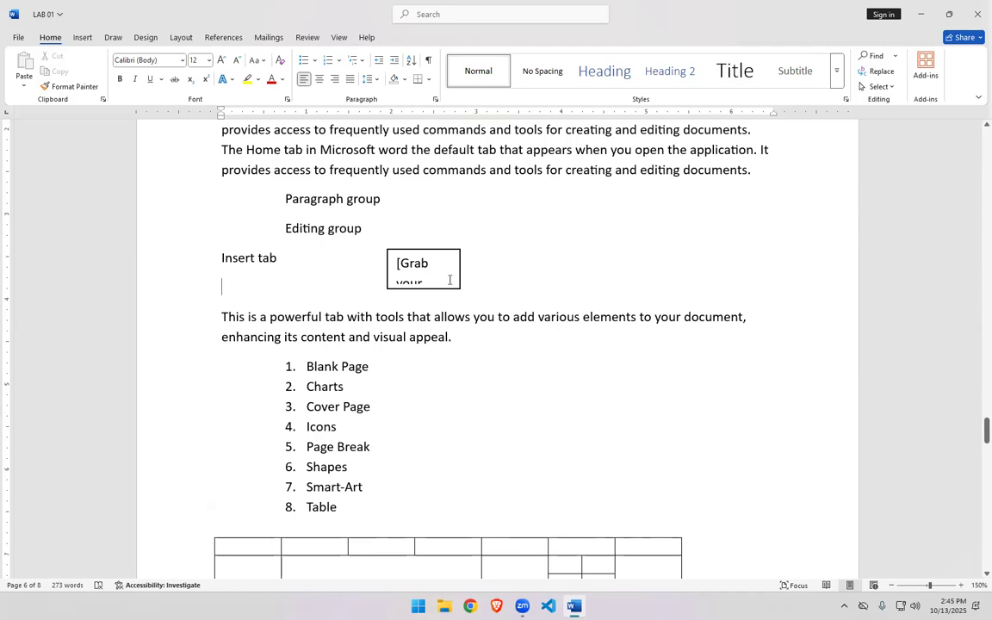
Step: Try Top and Bottom and Tight wrapping on the text box beside the Insert tab line, and delete the box
click(458, 286)
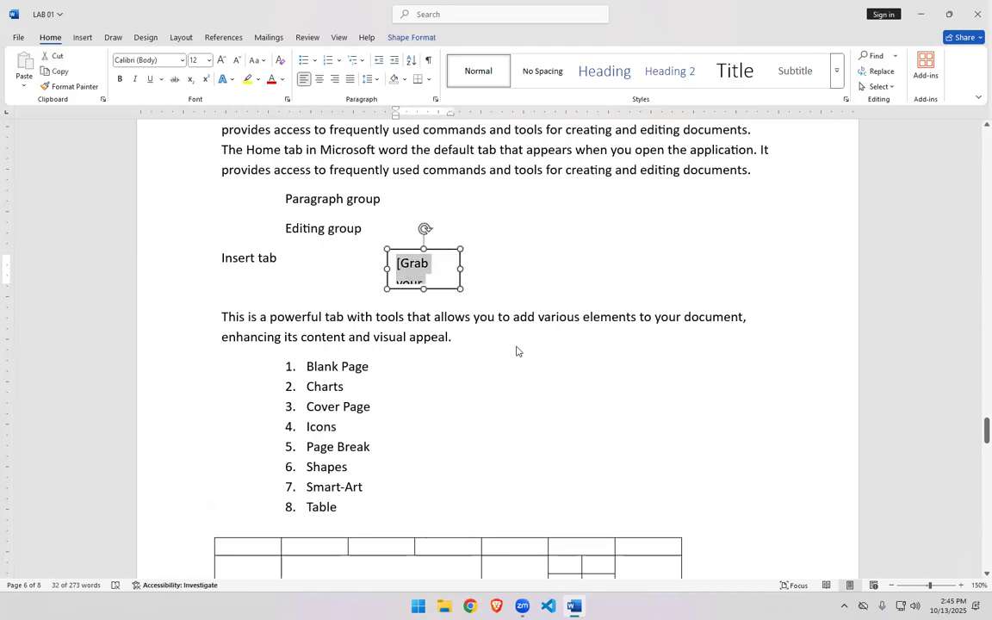
click(457, 285)
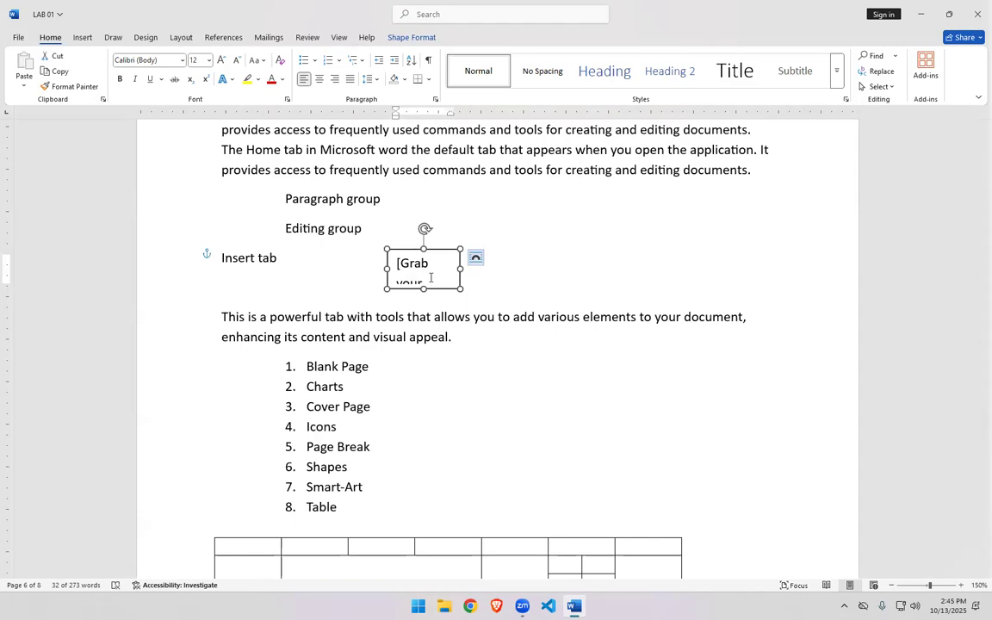
click(475, 257)
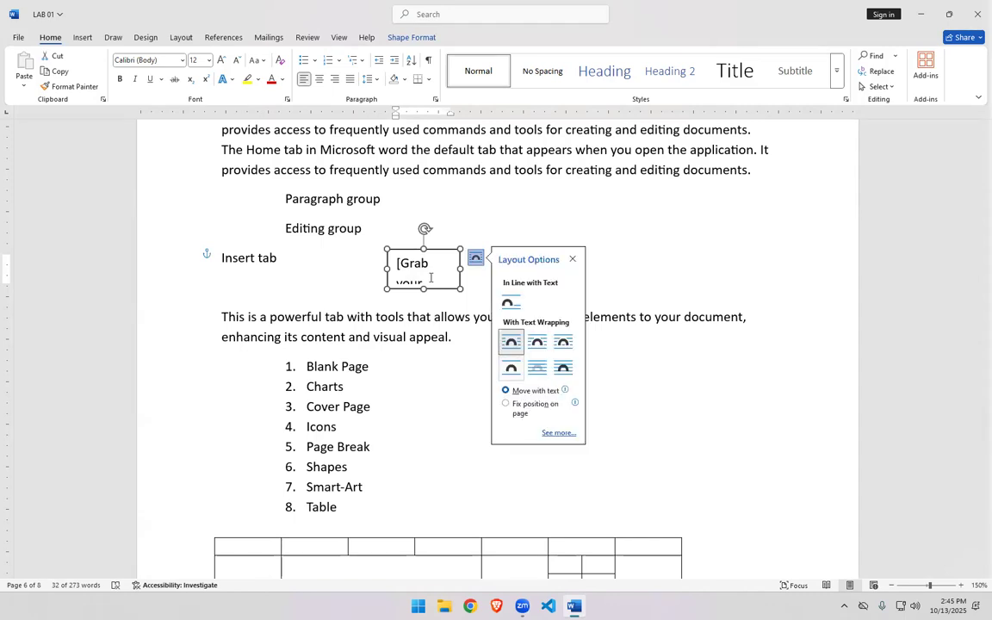
click(511, 368)
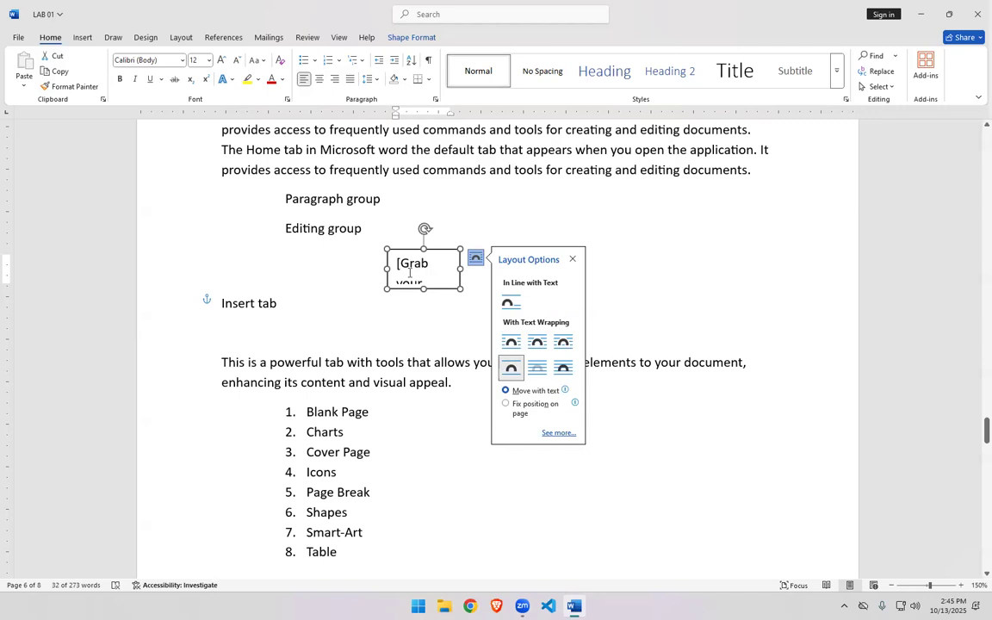
click(536, 343)
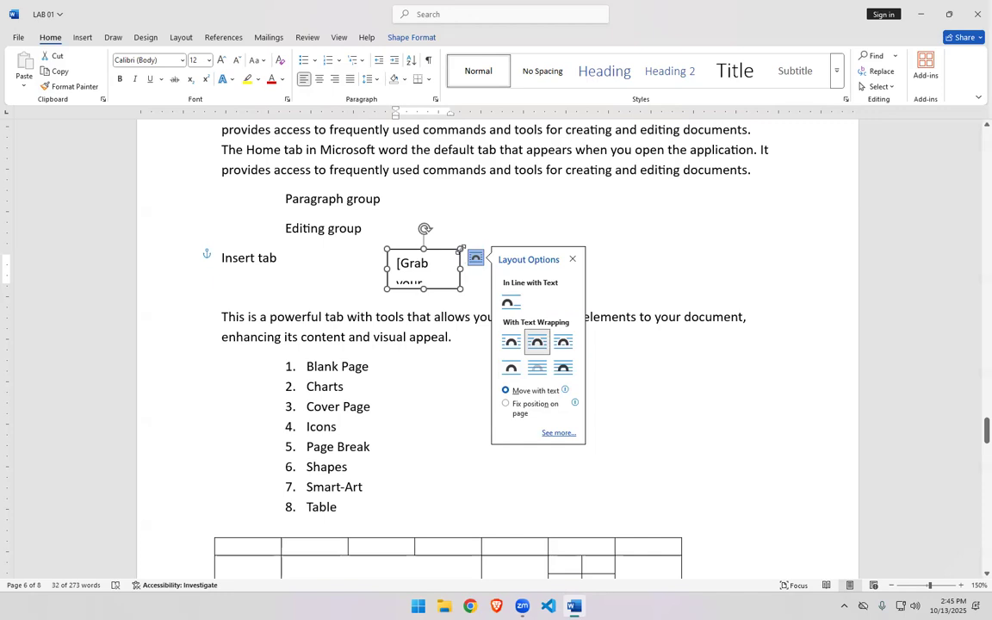
key(Delete)
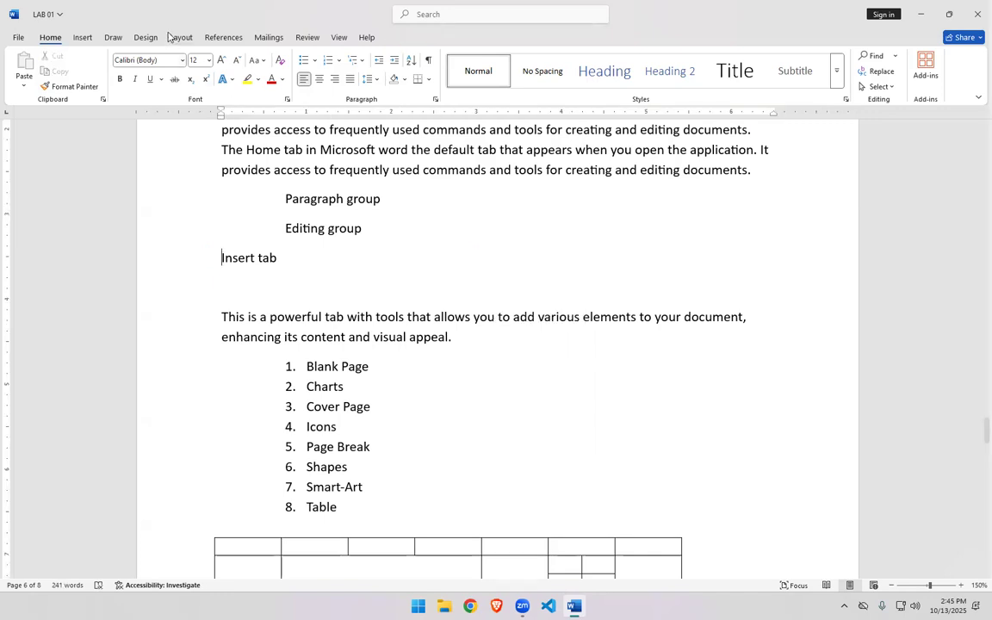
Step: Look over the available WordArt styles and the Drop Cap options
click(82, 37)
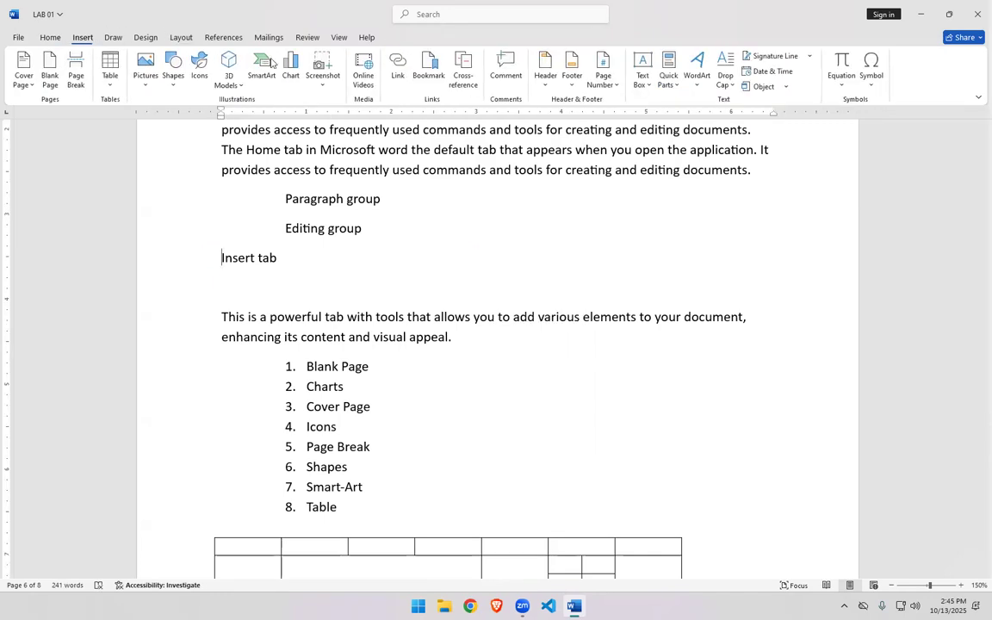
click(695, 74)
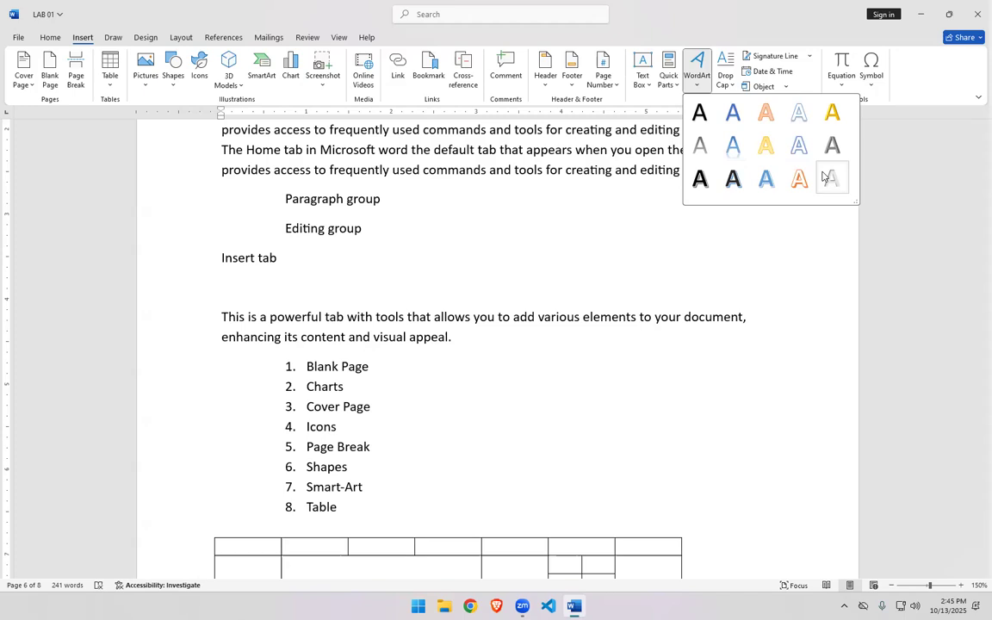
click(729, 83)
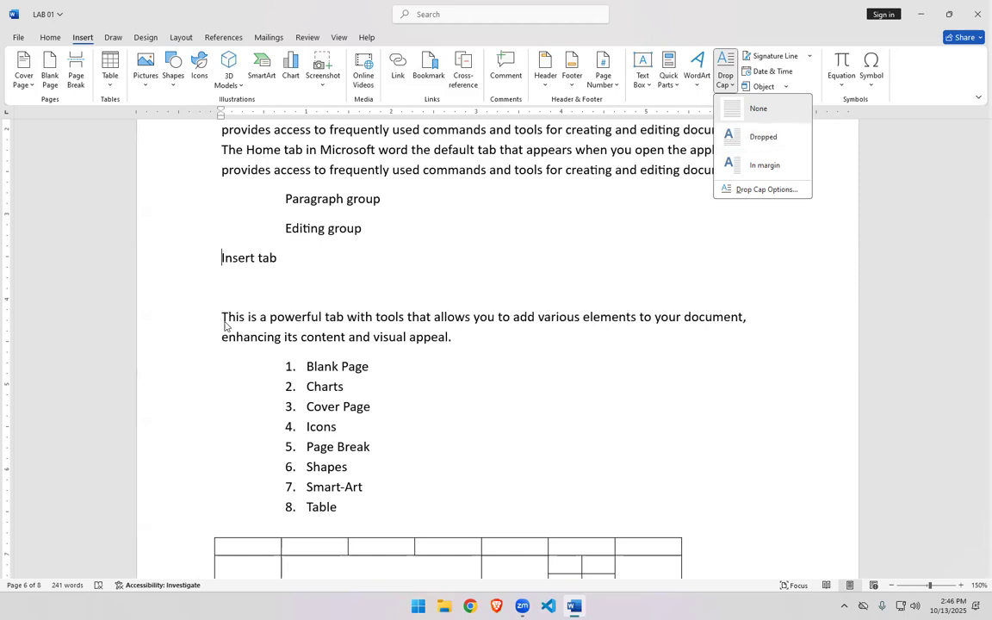
Step: Try a Dropped drop cap on the paragraph that starts "This is a powerful tab", and set it back to None
click(224, 320)
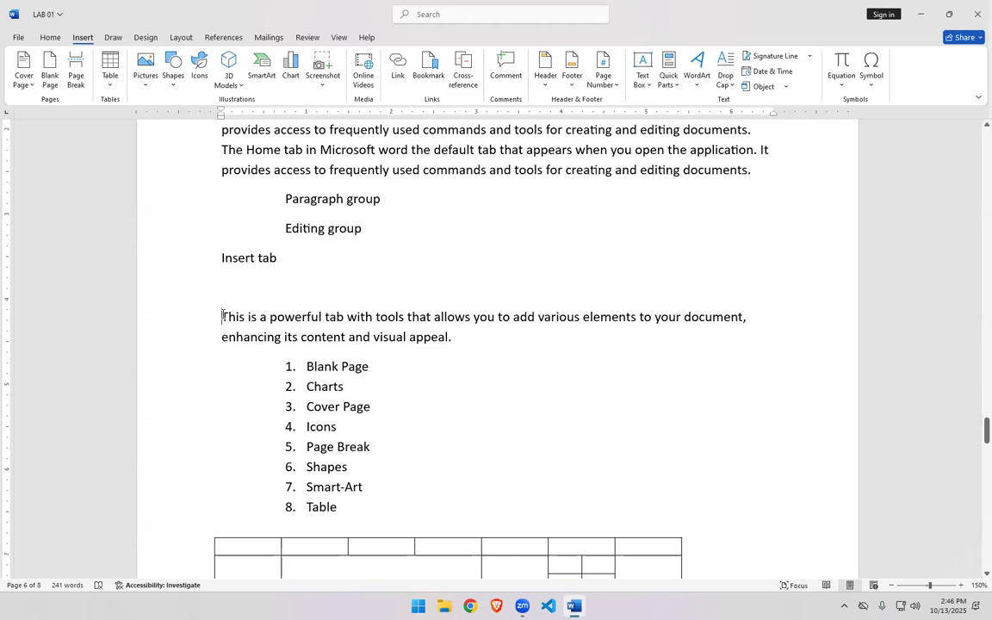
click(726, 77)
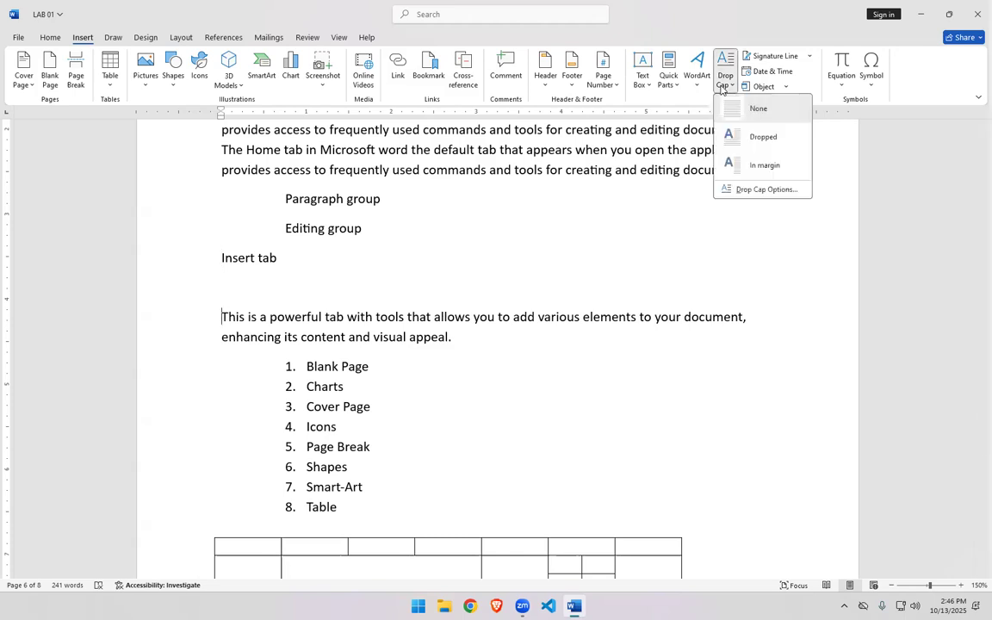
click(760, 137)
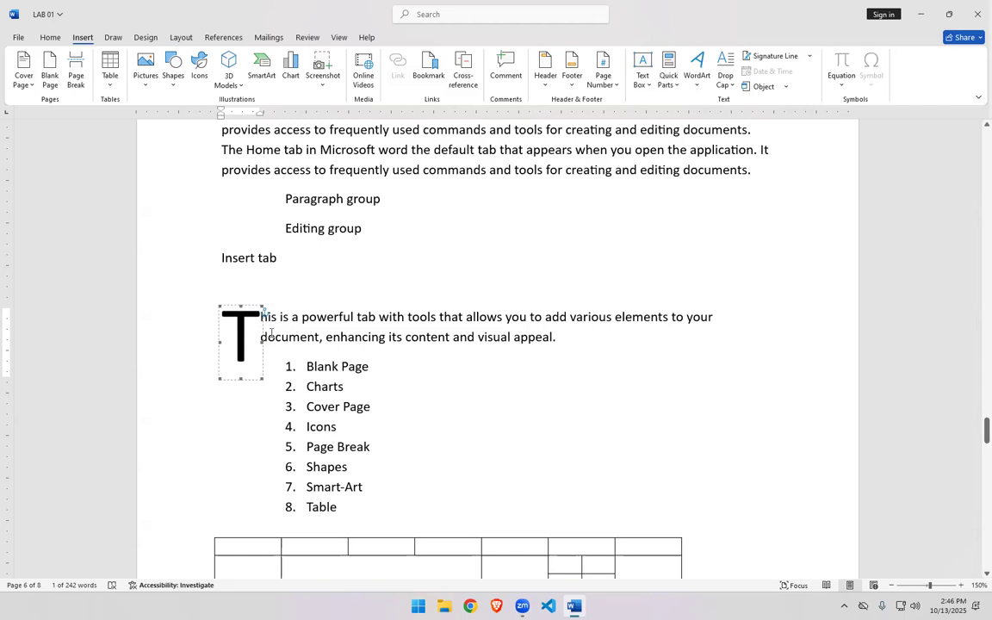
click(725, 77)
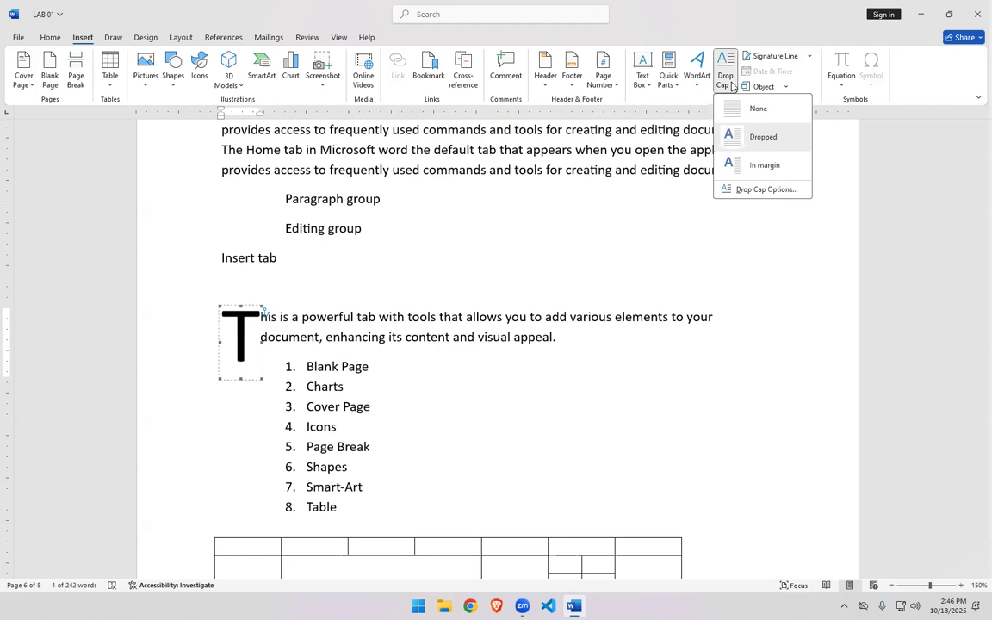
click(735, 109)
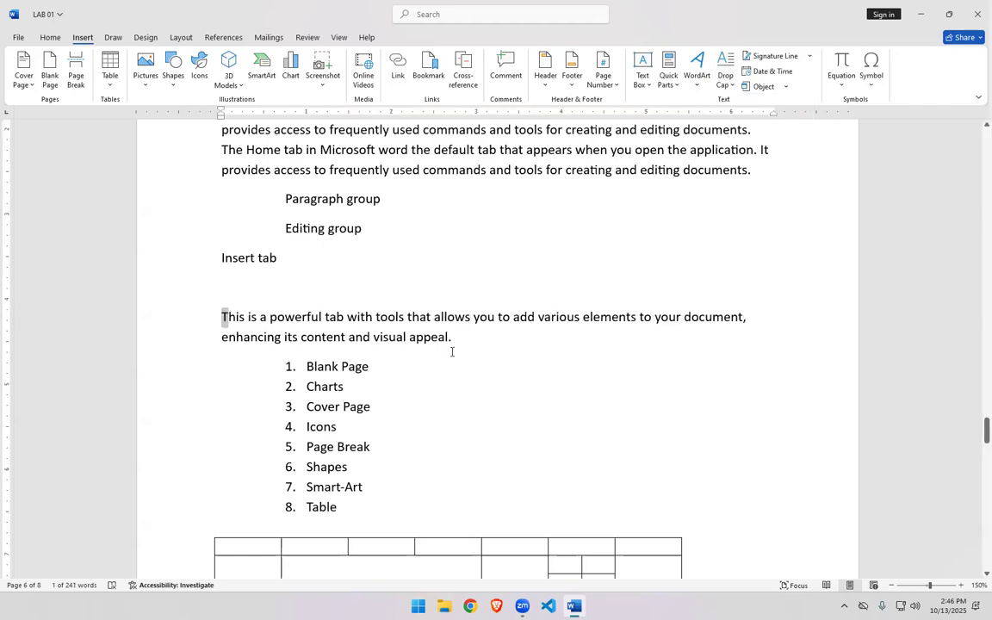
click(725, 78)
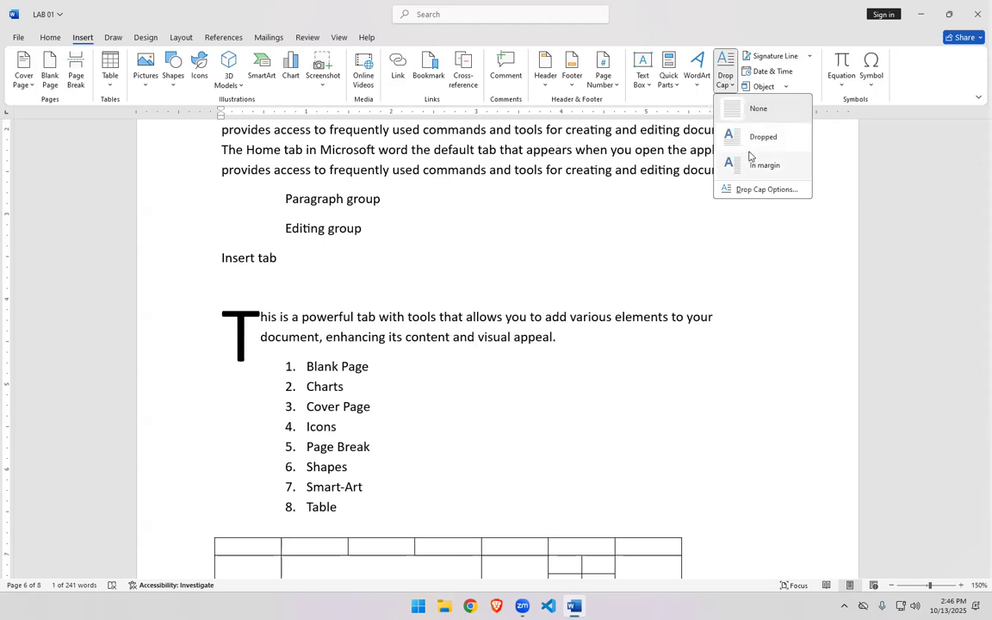
click(766, 249)
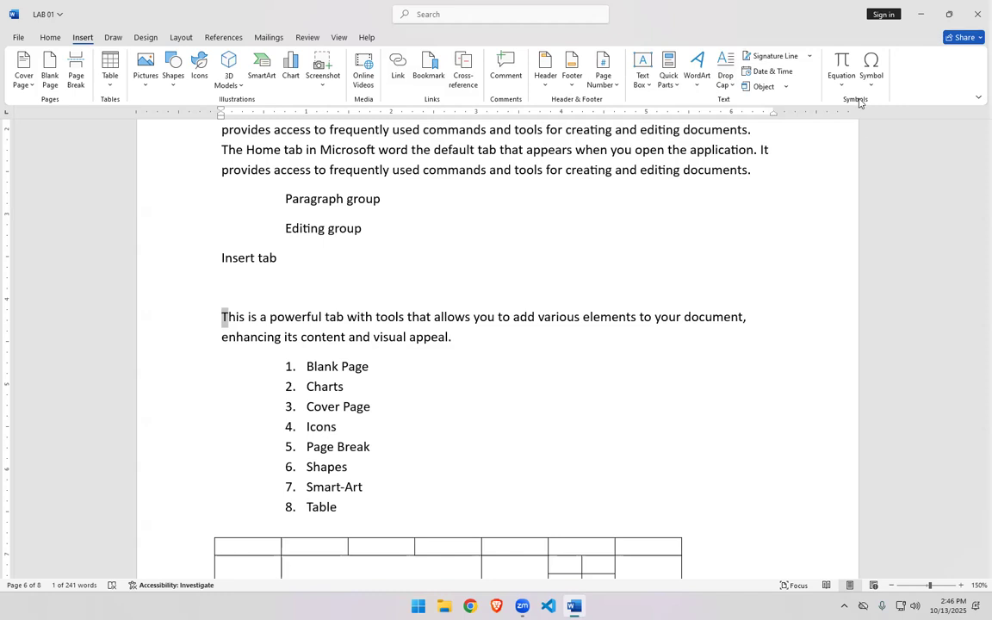
Step: Delete the empty line between the Insert tab line and the paragraph that starts "This is a powerful tab"
click(269, 278)
click(221, 294)
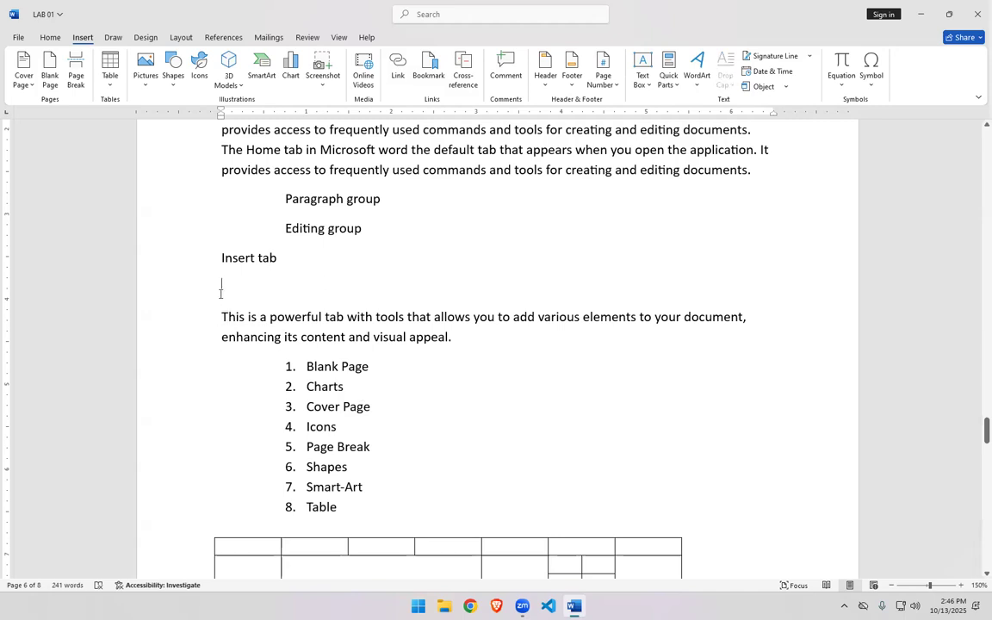
key(BackSpace)
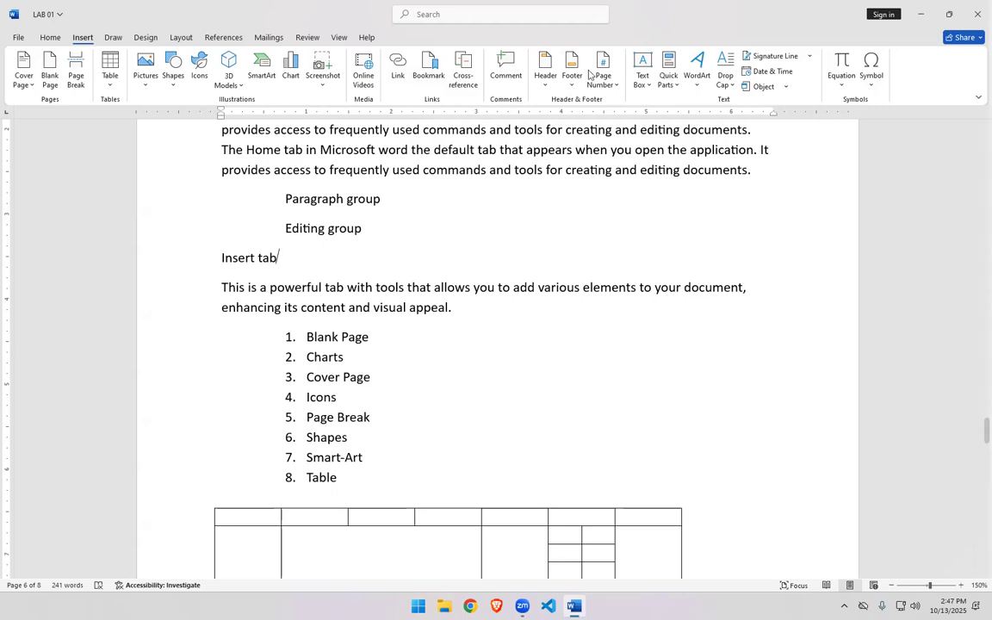
Step: Browse the full symbol set in the normal text font, from Currency Symbols through the Greek, Latin, Cyrillic and Arabic subsets to Latin Extended-A
click(876, 82)
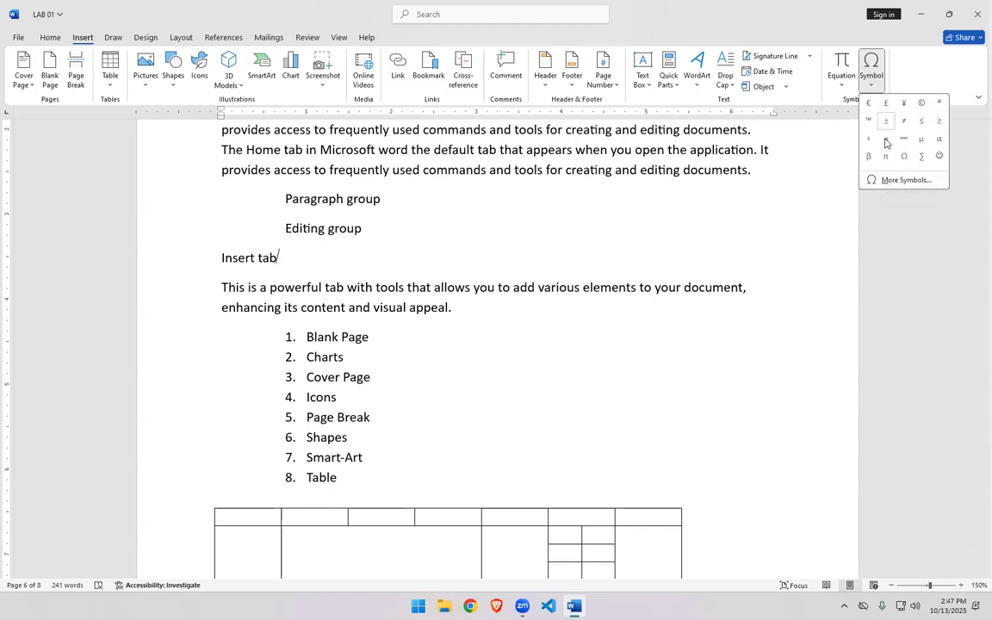
click(892, 182)
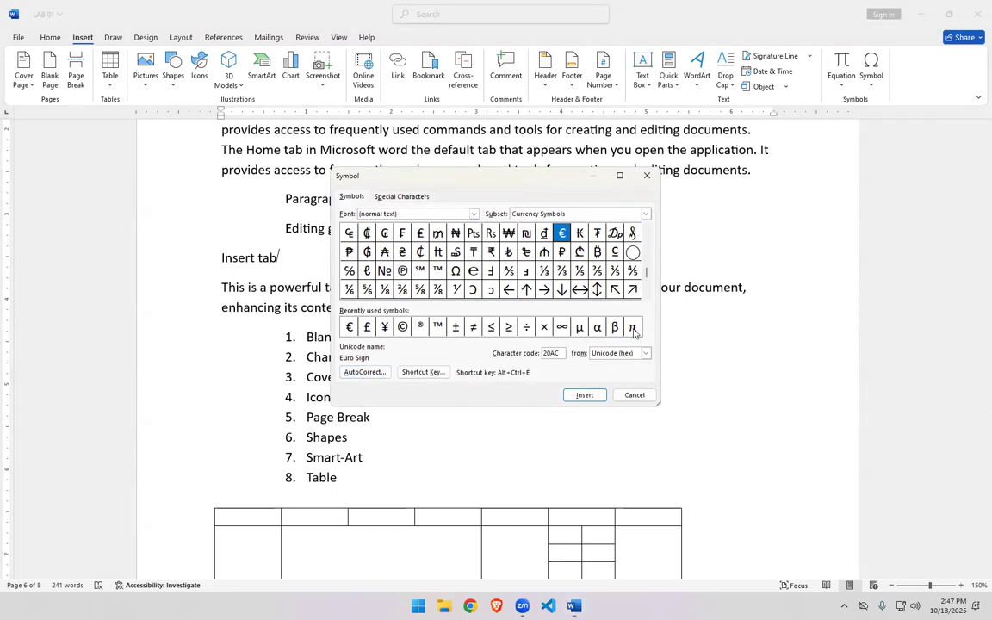
click(647, 227)
click(646, 230)
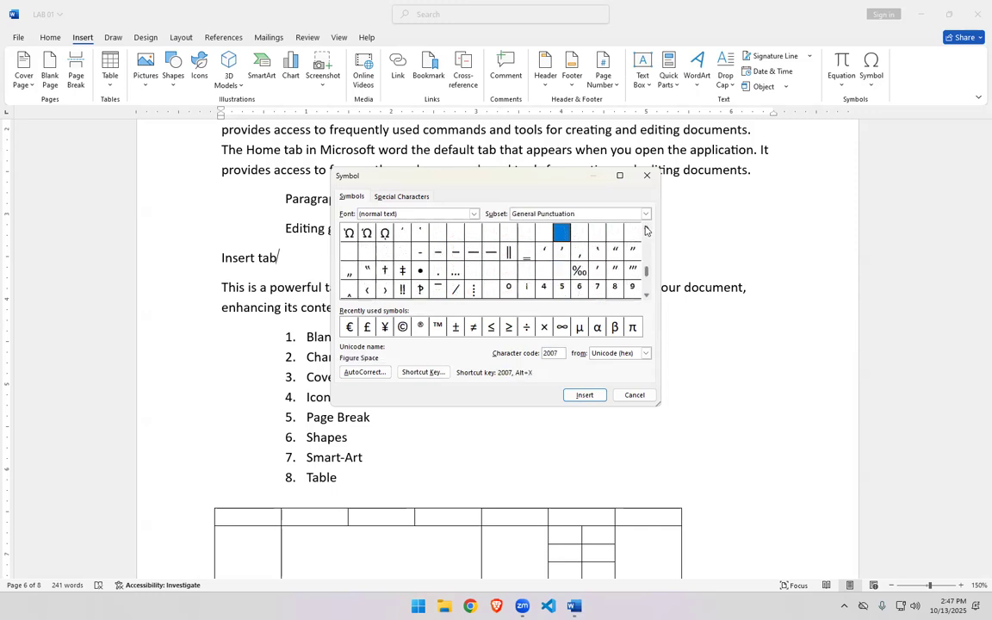
click(646, 231)
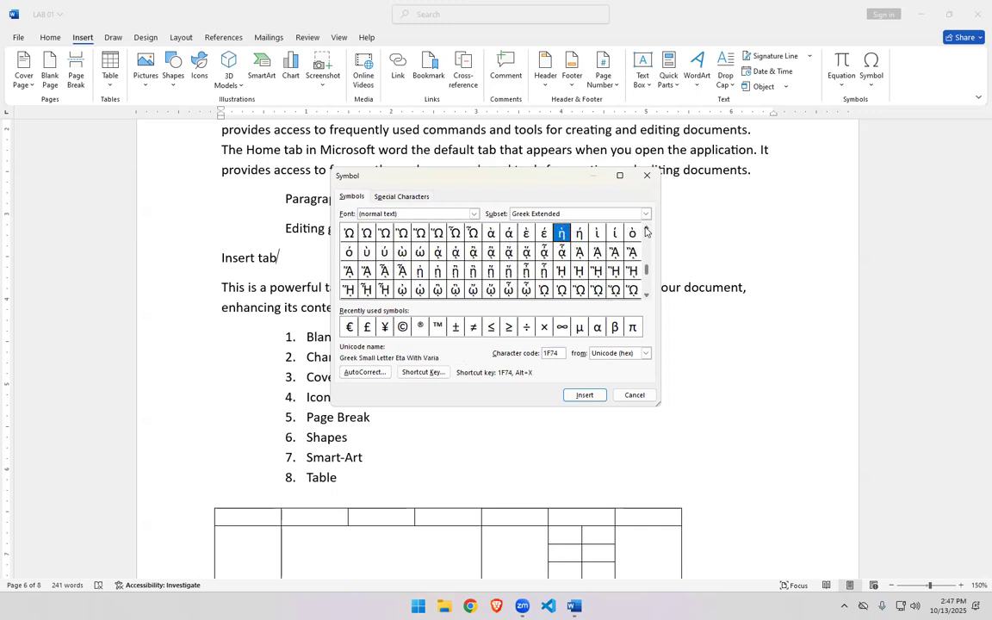
click(646, 231)
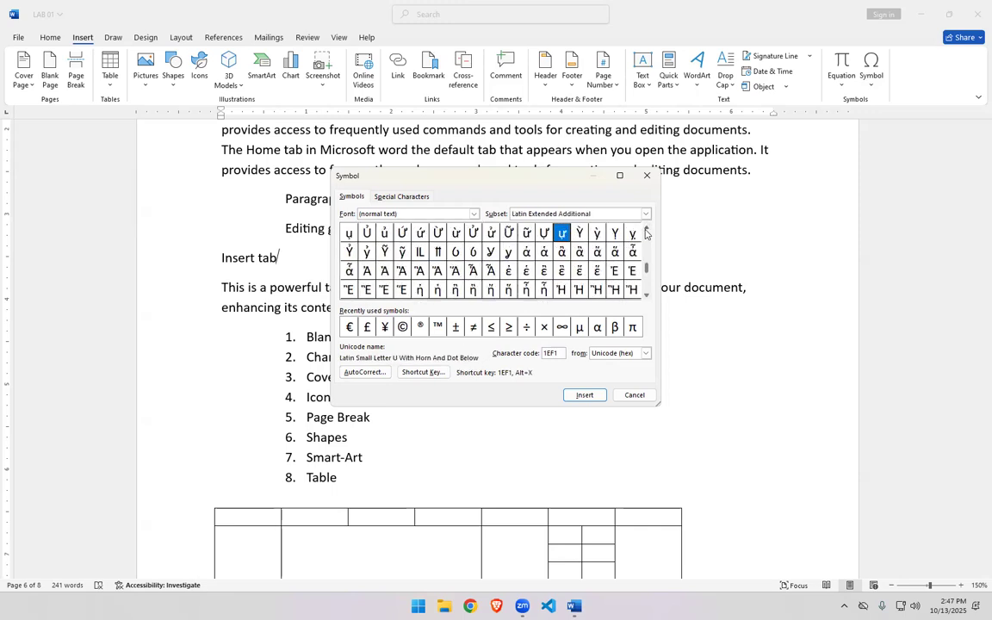
click(646, 231)
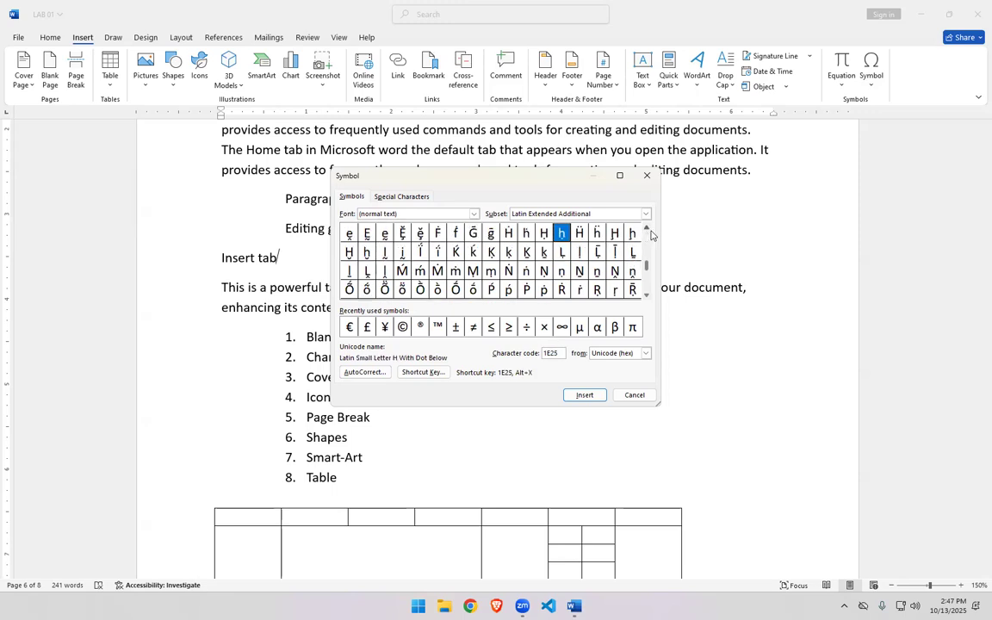
click(647, 231)
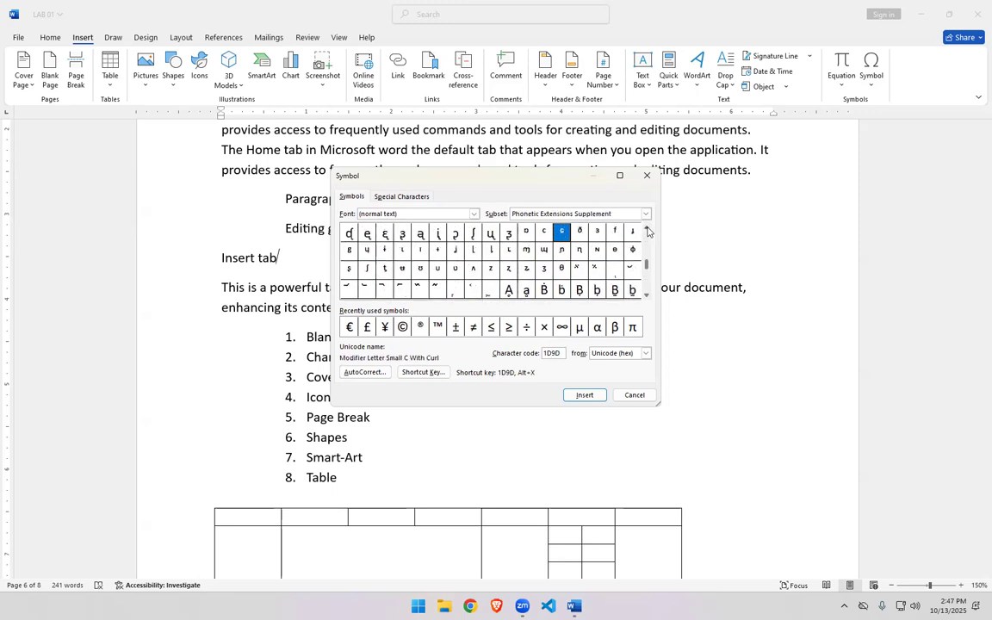
click(647, 230)
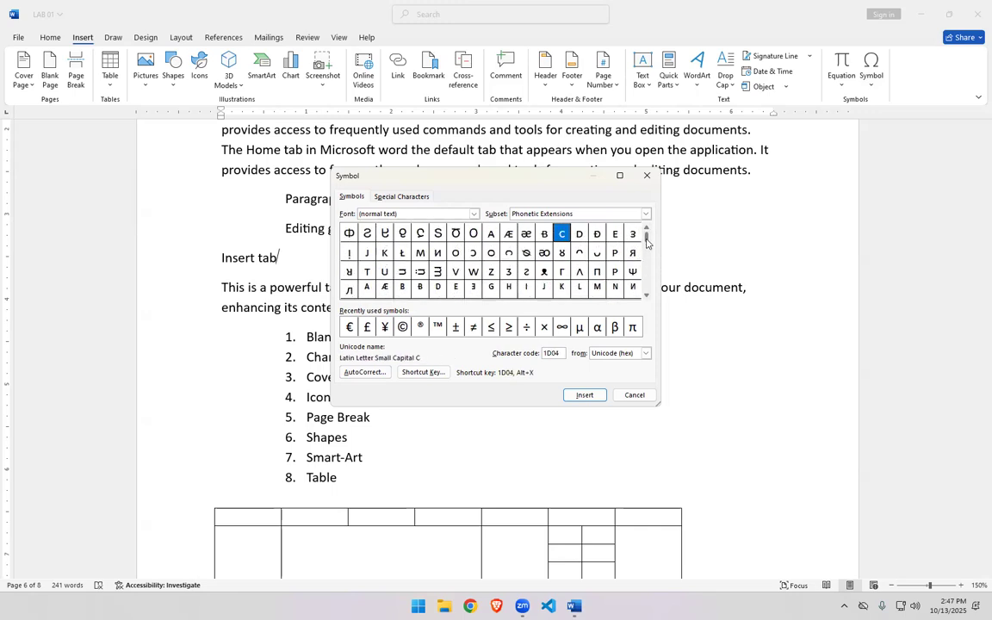
drag(647, 239, 647, 238)
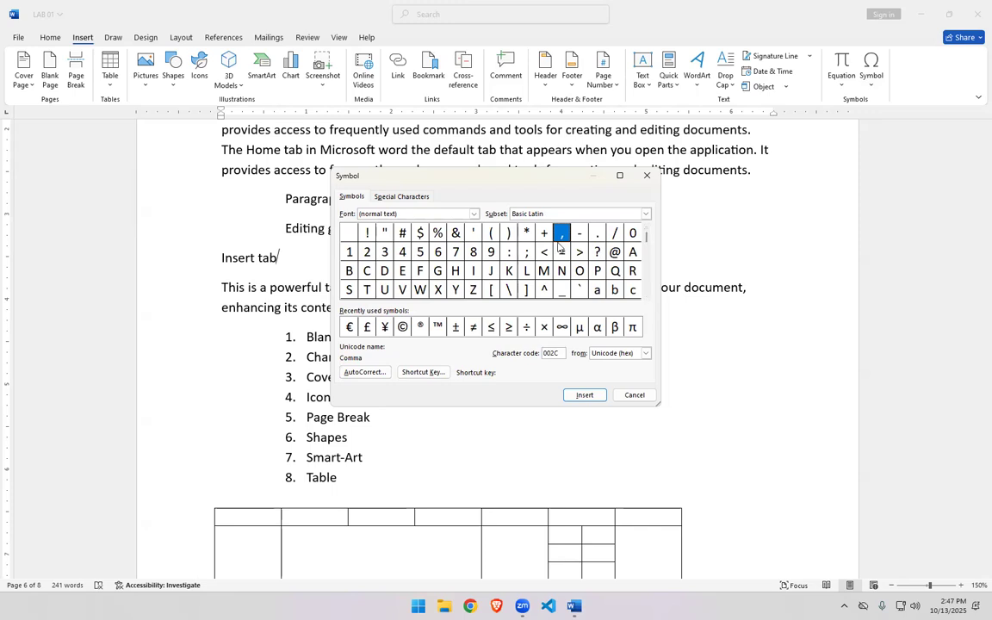
click(647, 299)
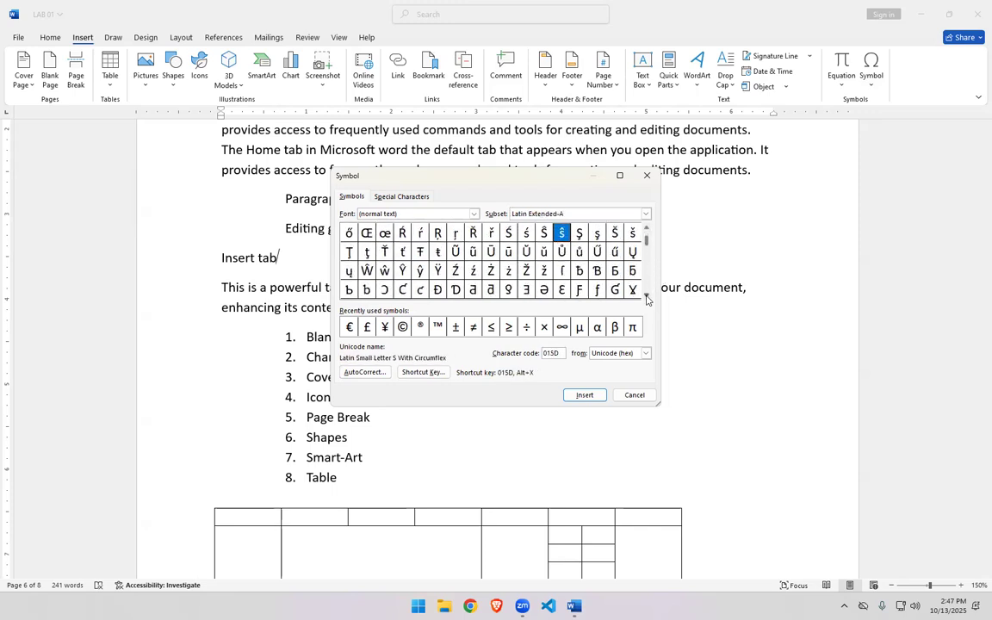
click(647, 299)
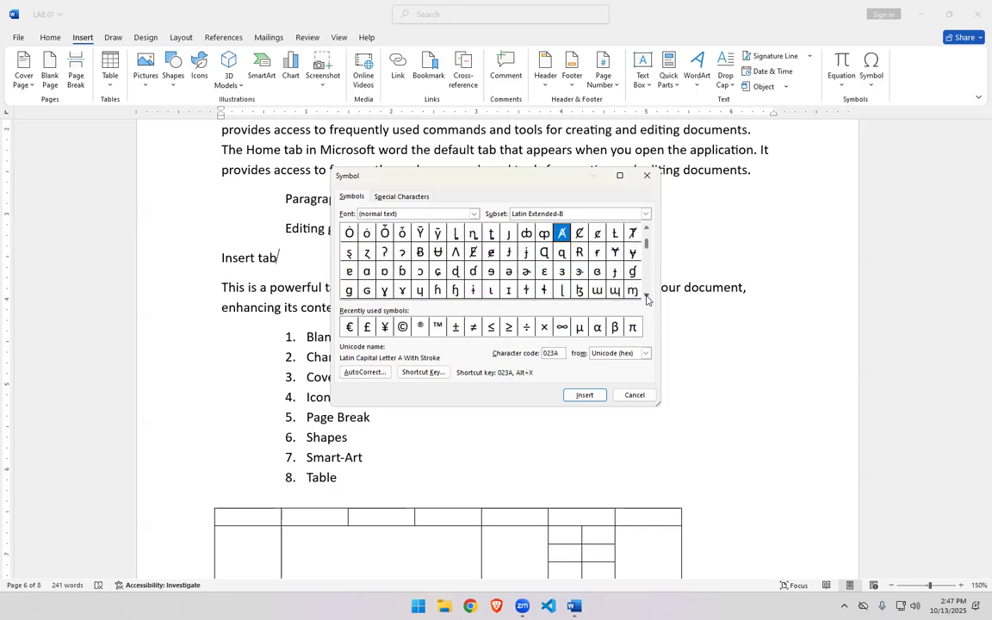
click(647, 299)
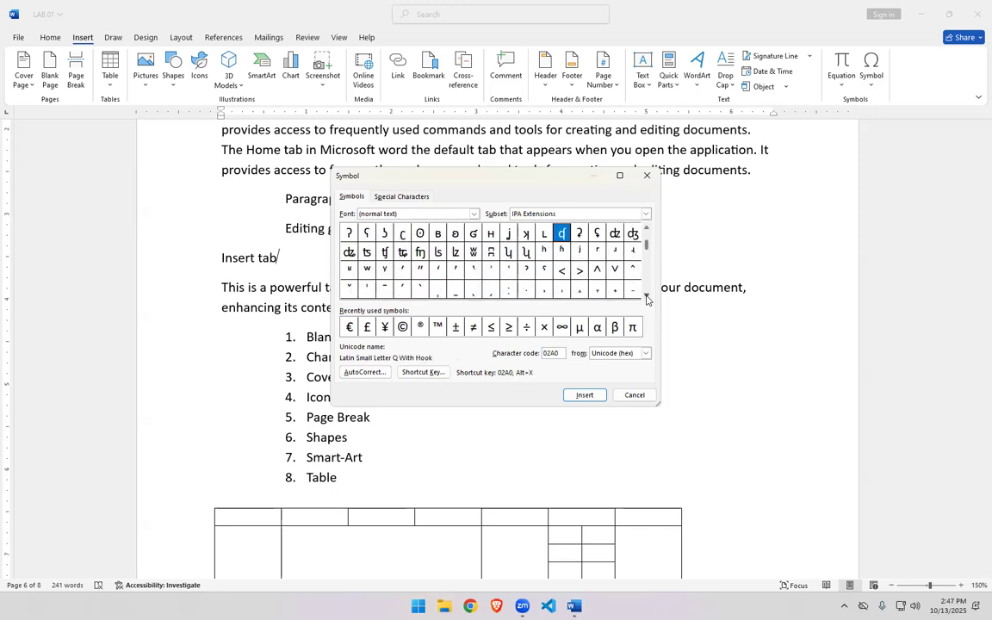
click(647, 299)
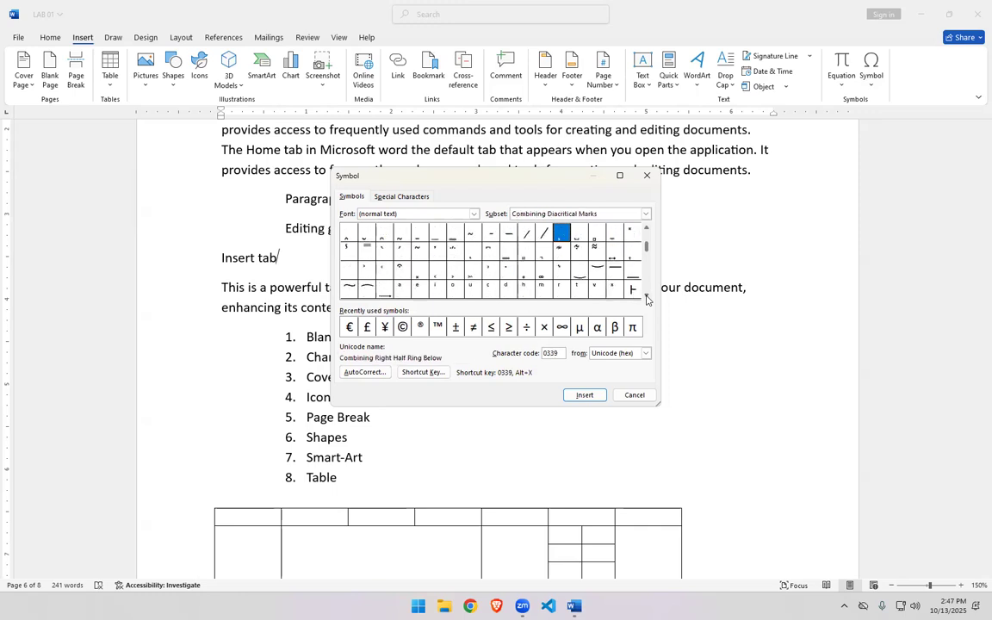
click(647, 299)
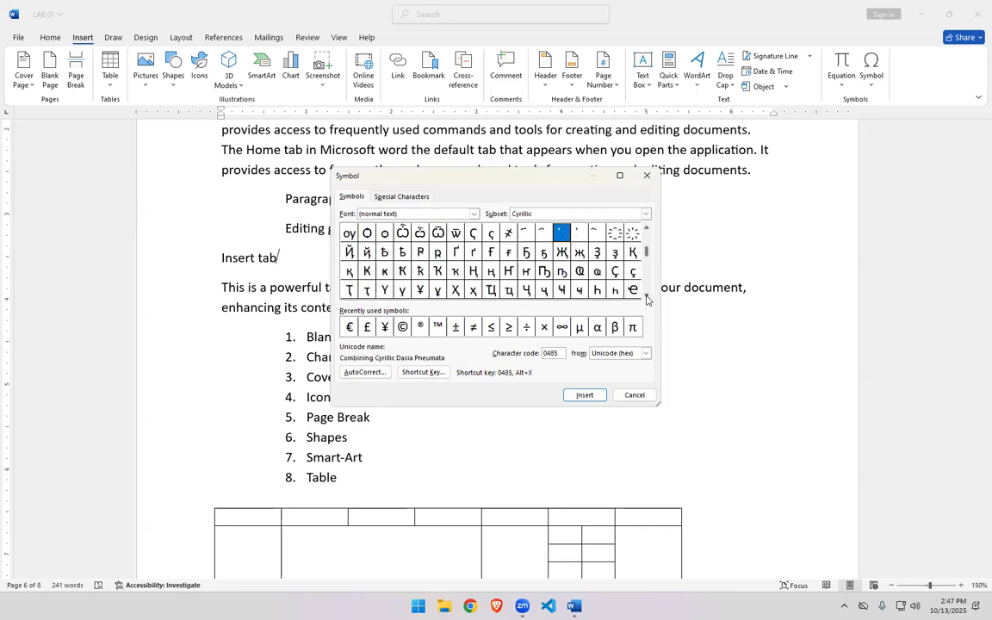
click(647, 299)
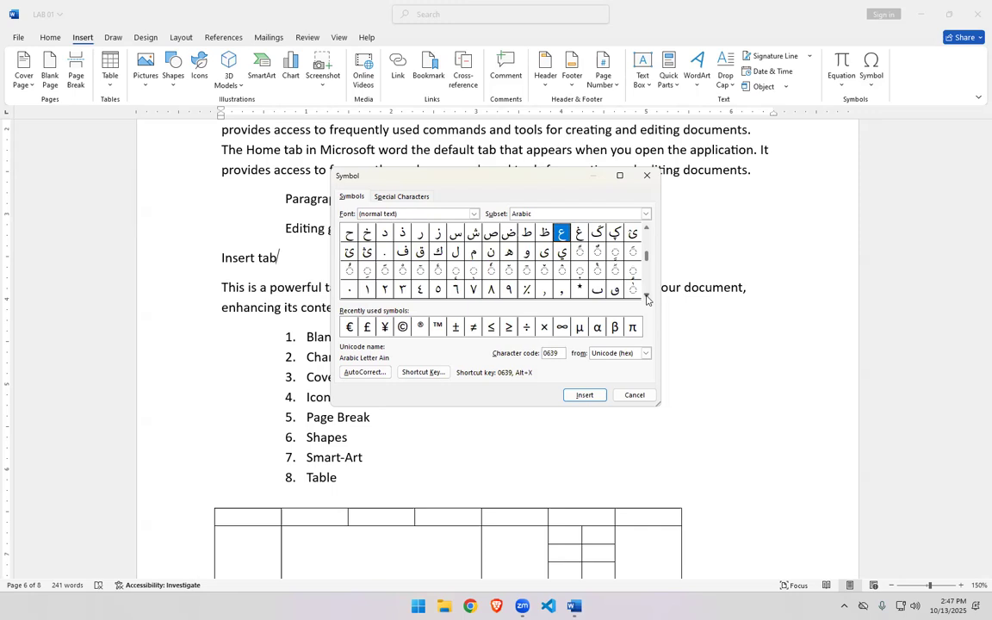
click(647, 250)
click(647, 228)
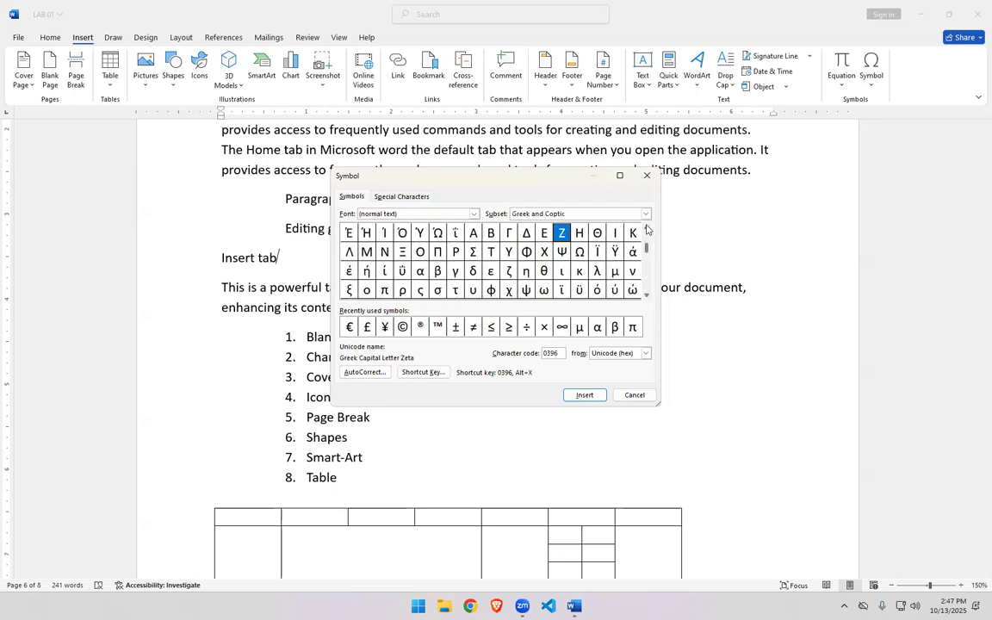
click(647, 228)
click(647, 228)
click(647, 228)
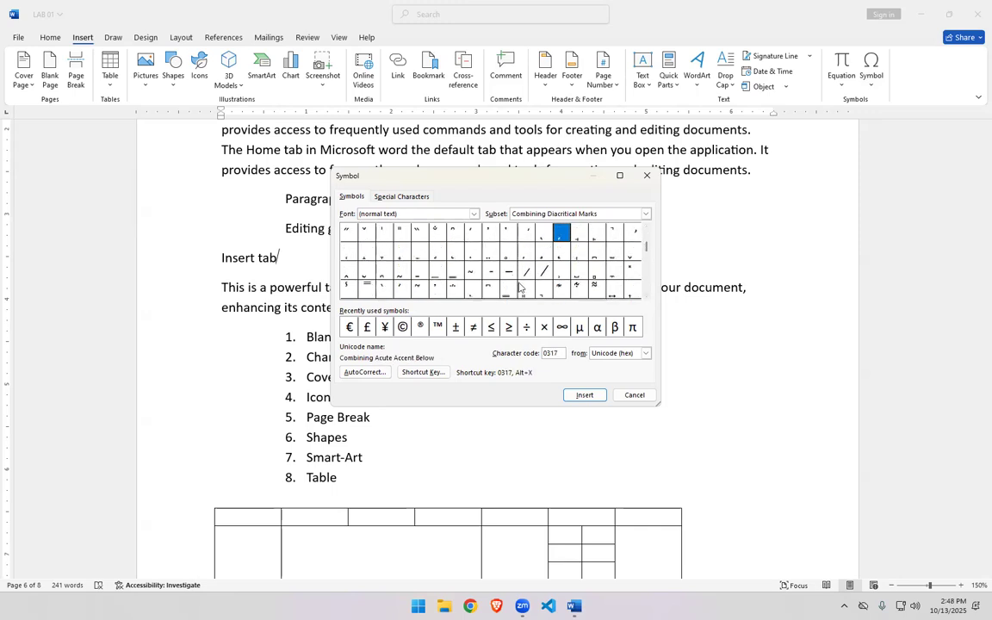
click(647, 229)
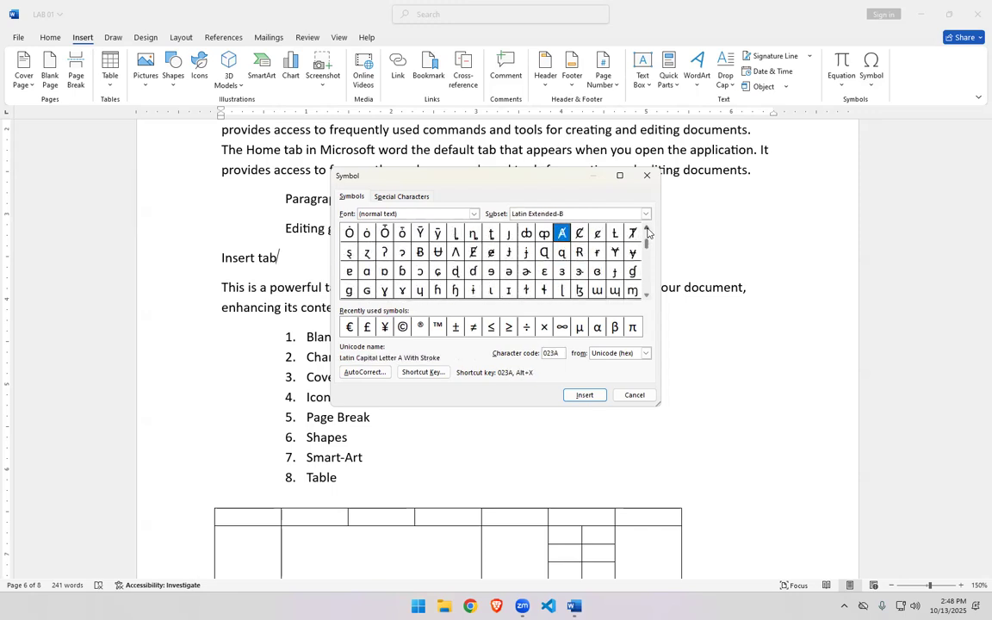
drag(648, 231, 648, 231)
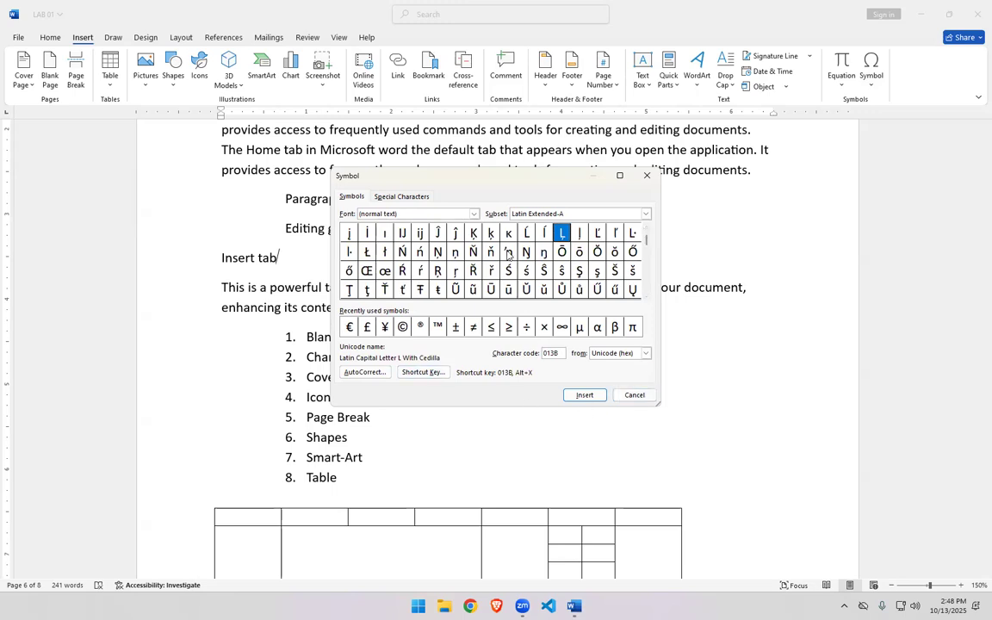
Step: Insert the symbol Ļ (Latin Capital Letter L With Cedilla) at the end of the Insert tab line, with a space before it
click(283, 257)
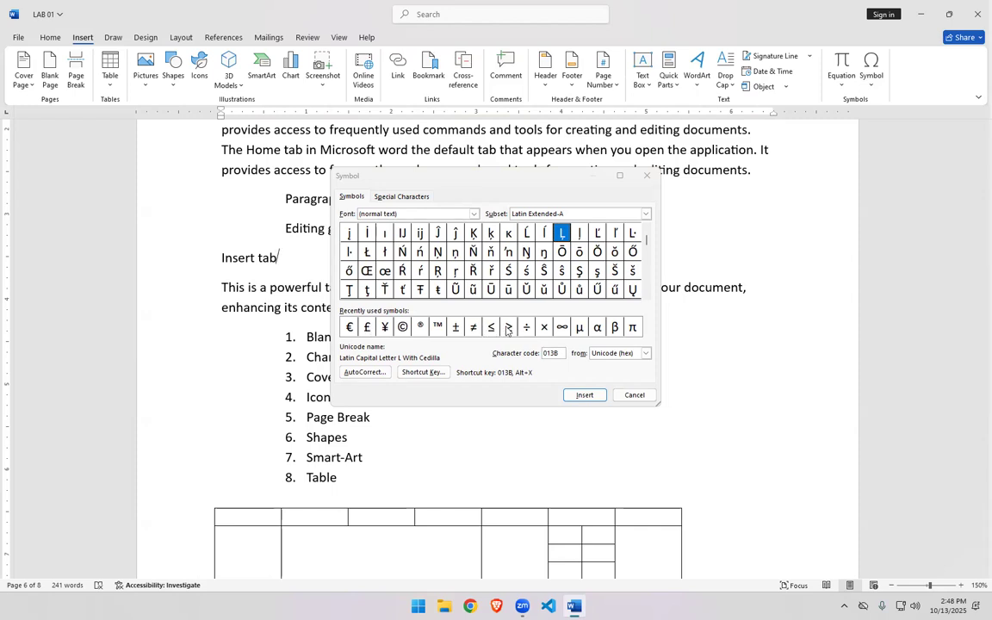
click(508, 331)
click(591, 400)
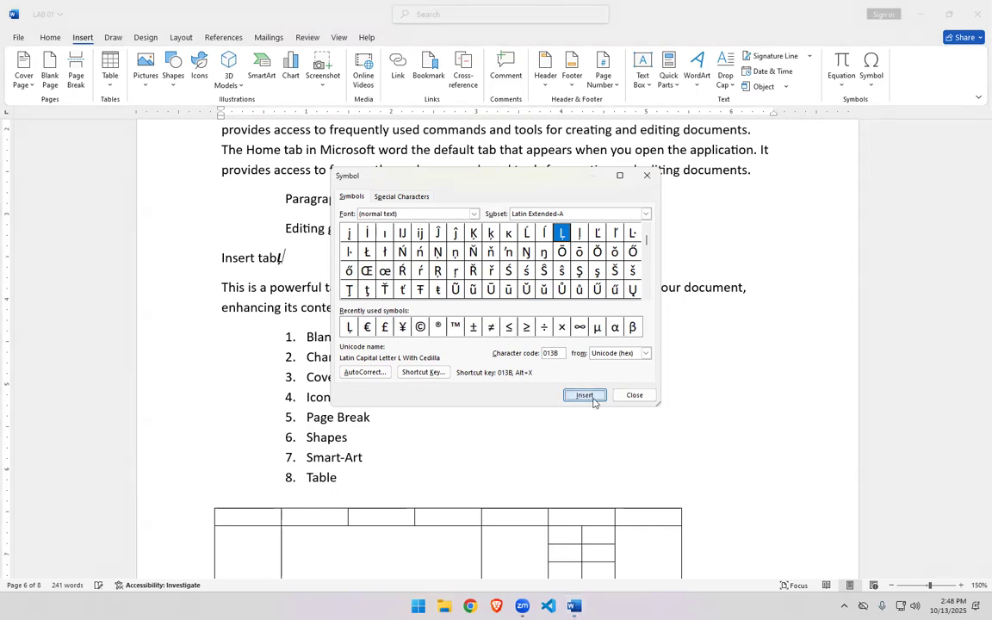
click(637, 396)
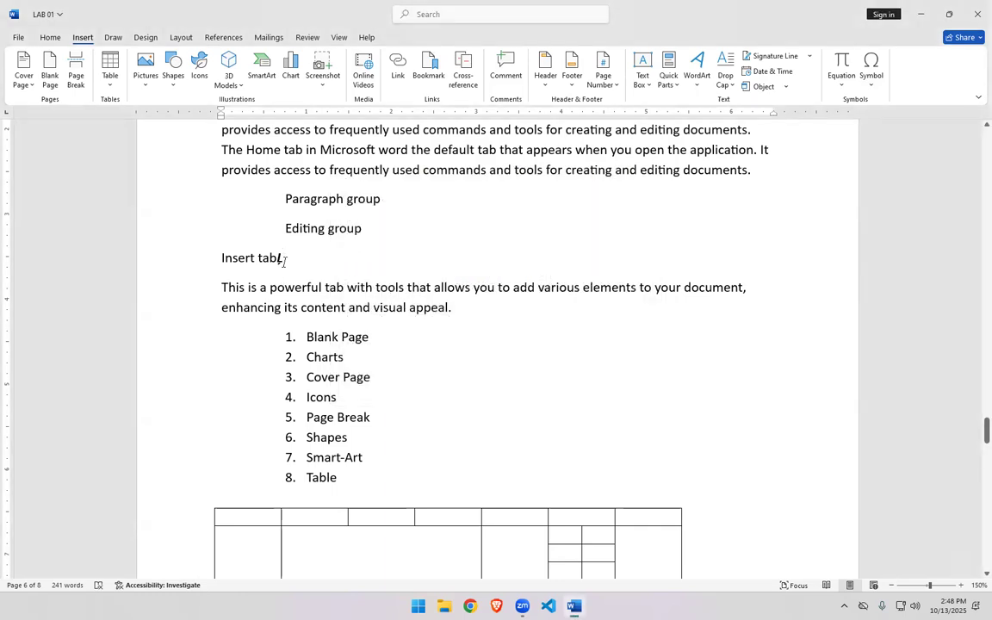
click(276, 258)
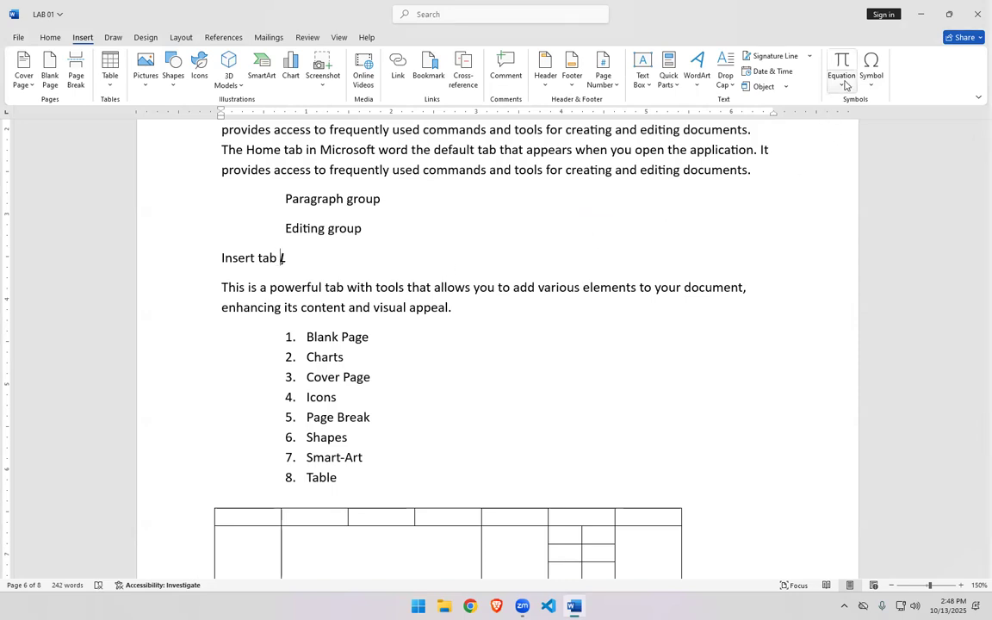
Step: Insert the built-in Area of Circle equation on a new unnumbered line below the Table list item
click(489, 318)
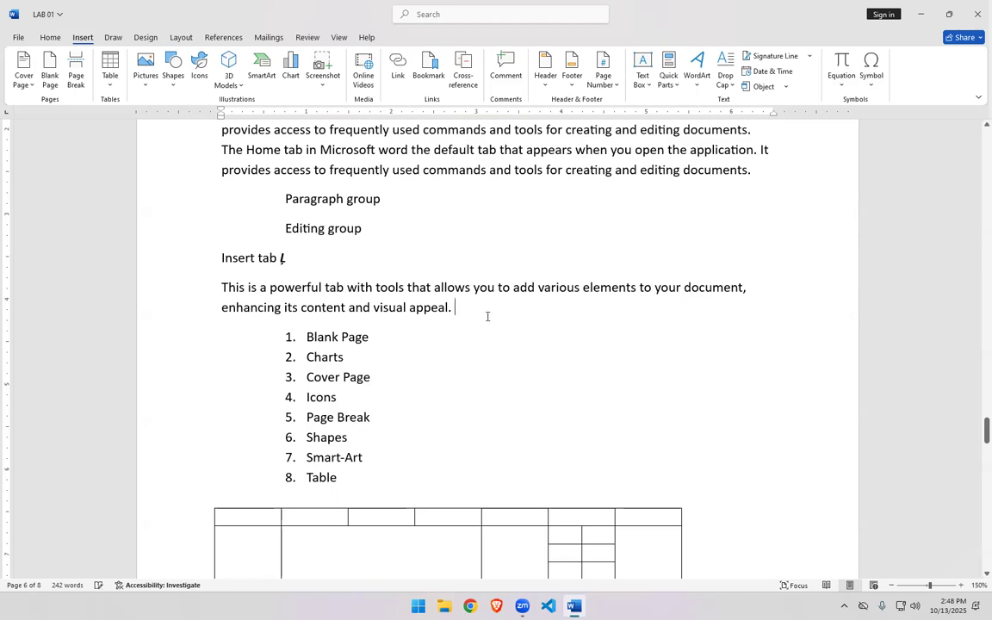
click(372, 477)
key(Return)
key(Return)
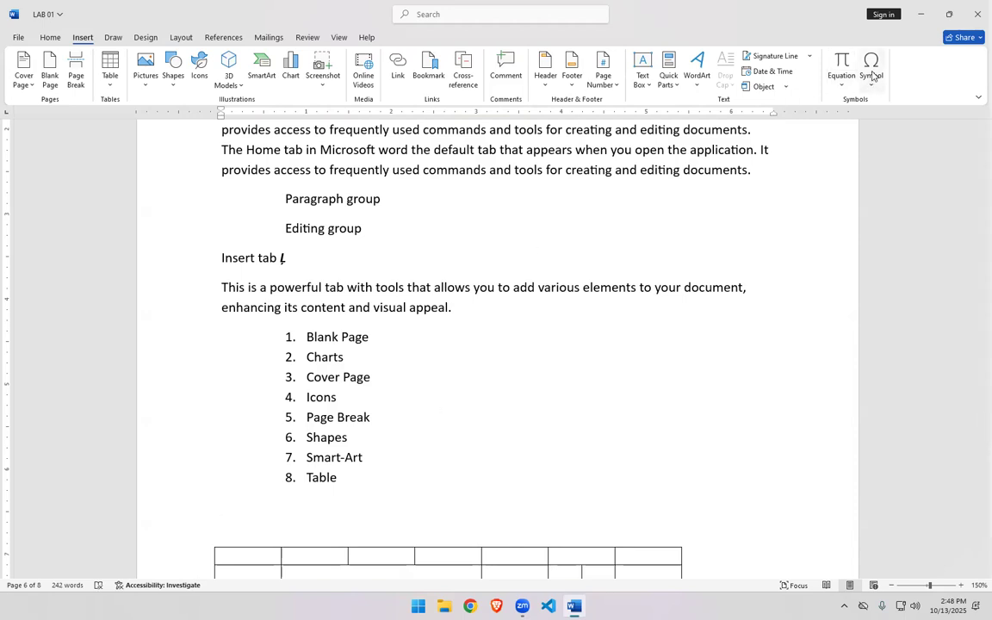
click(840, 89)
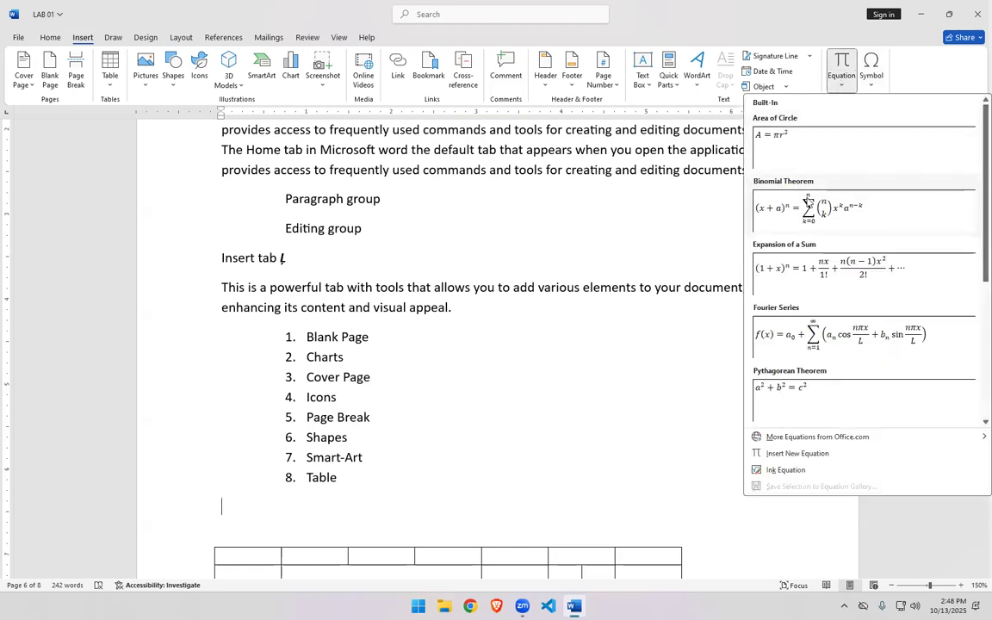
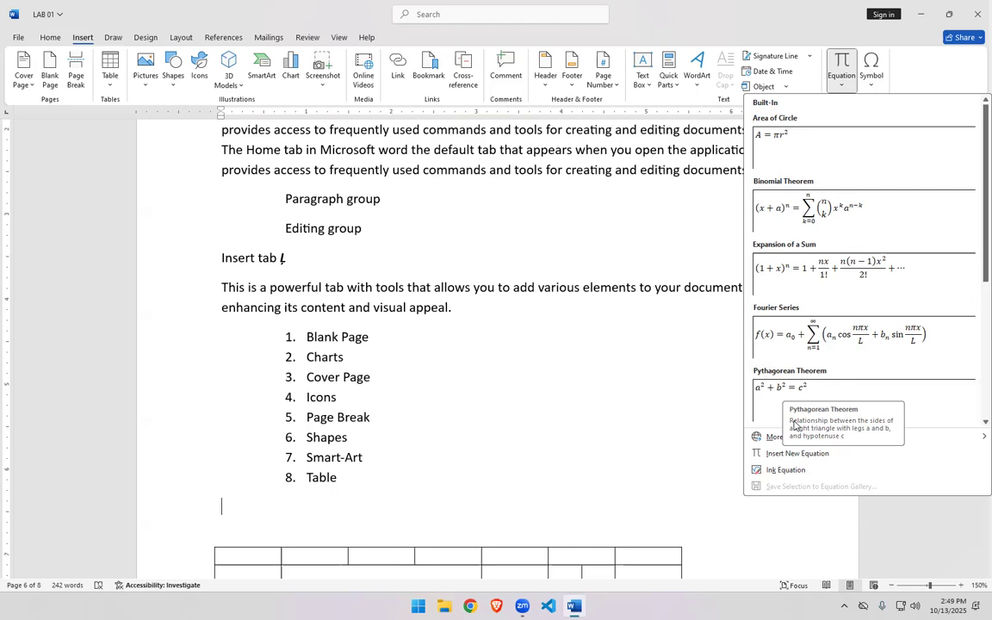
mouse_move(798, 426)
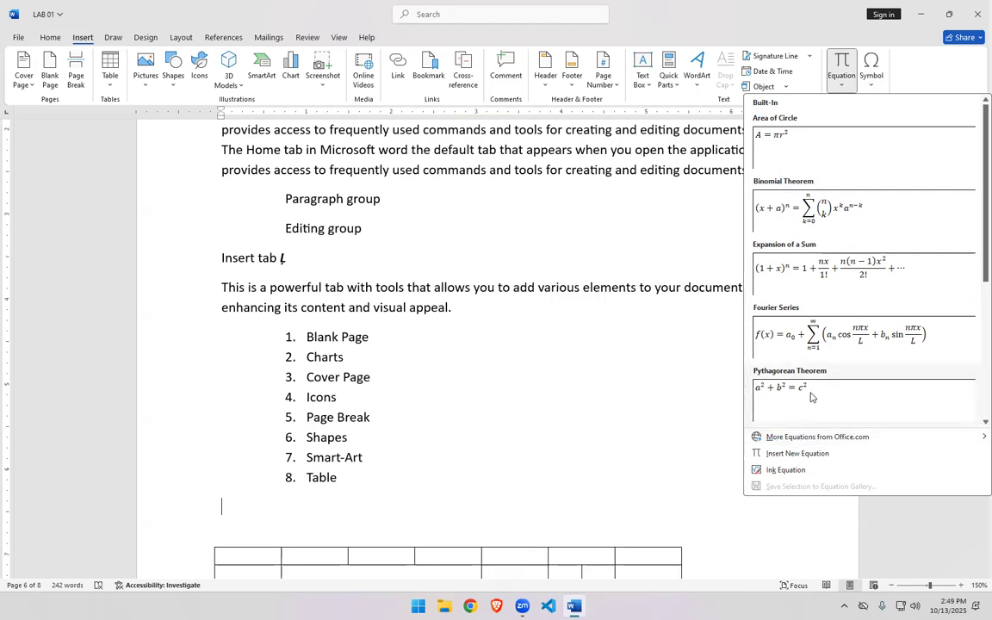
click(801, 152)
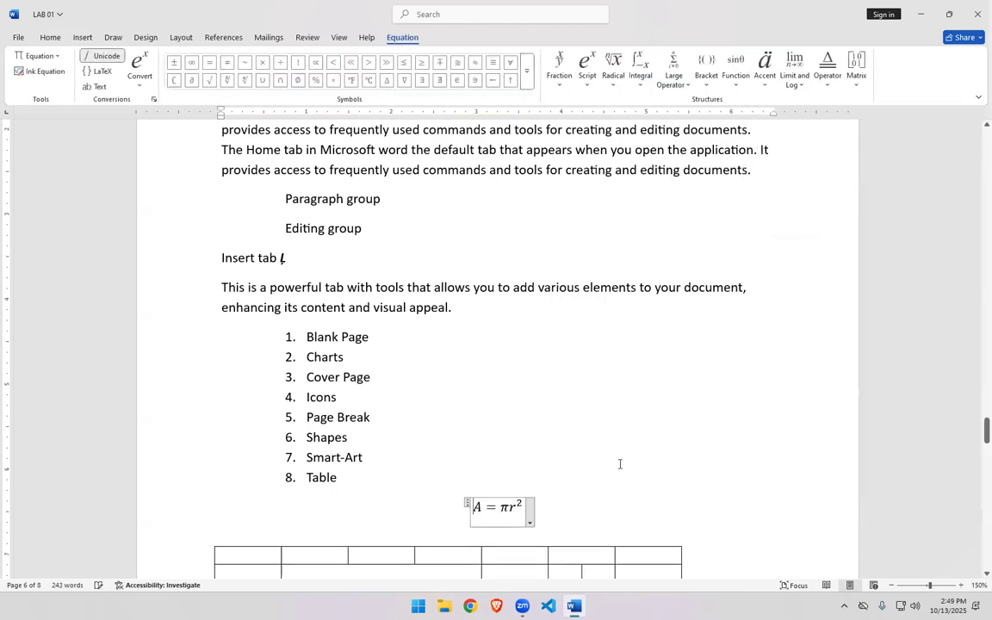
Step: Rewrite the Area of Circle equation as f = MA
click(482, 509)
key(BackSpace)
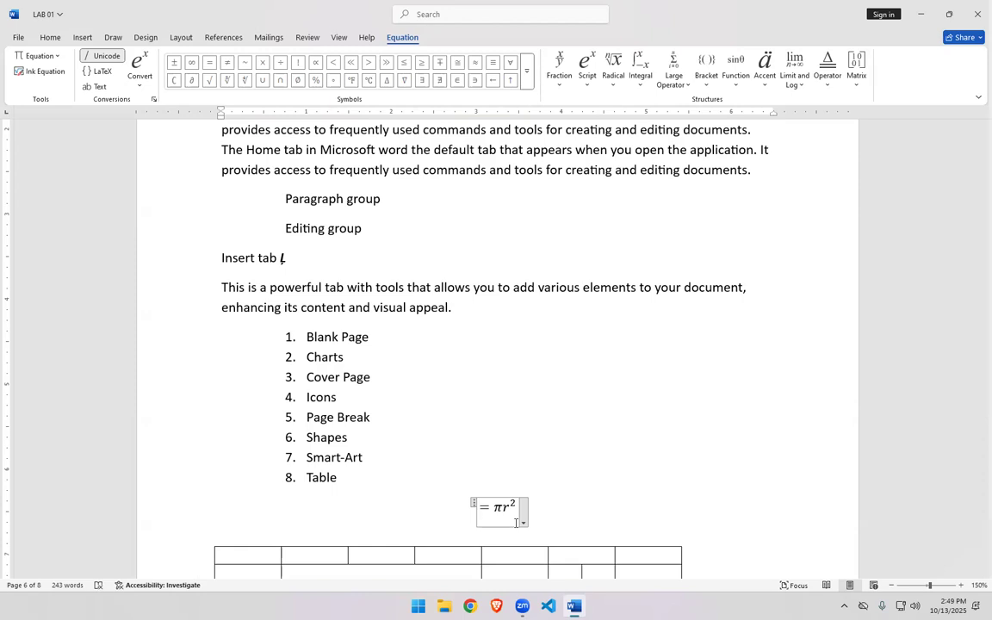
text(f)
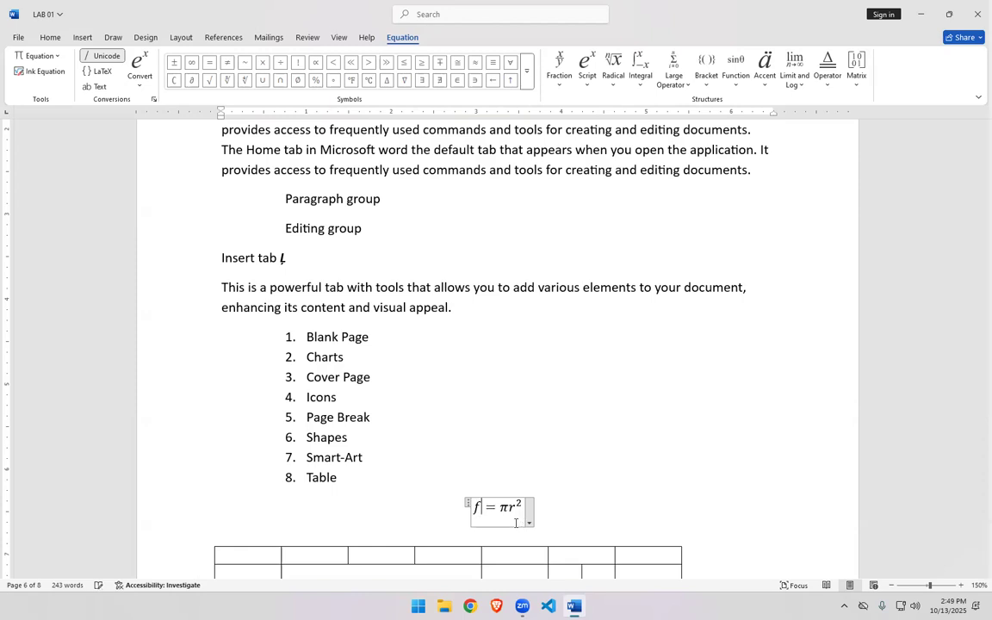
key(Right)
key(Right)
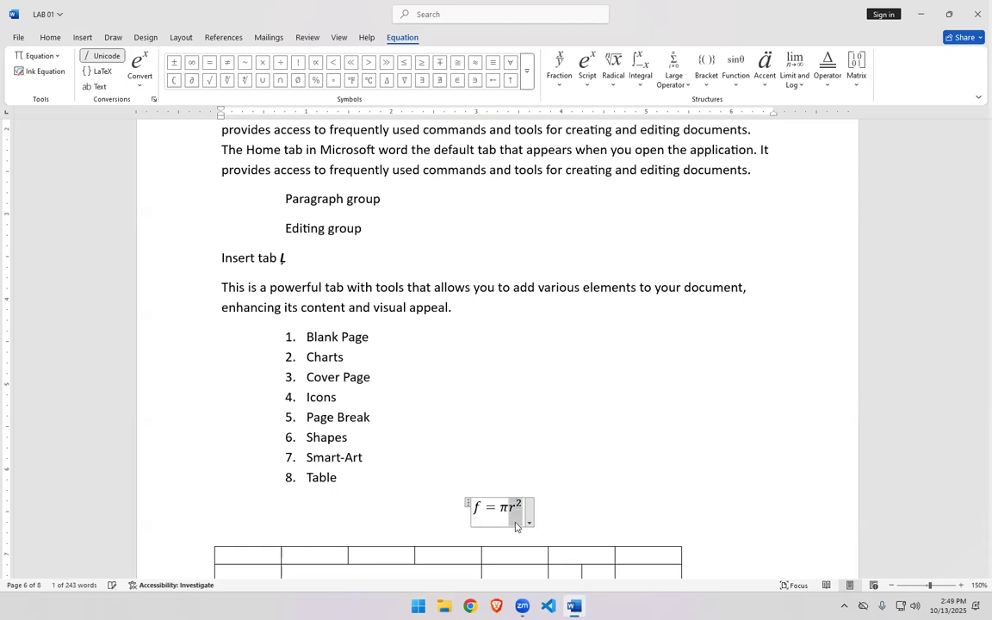
key(BackSpace)
key(BackSpace)
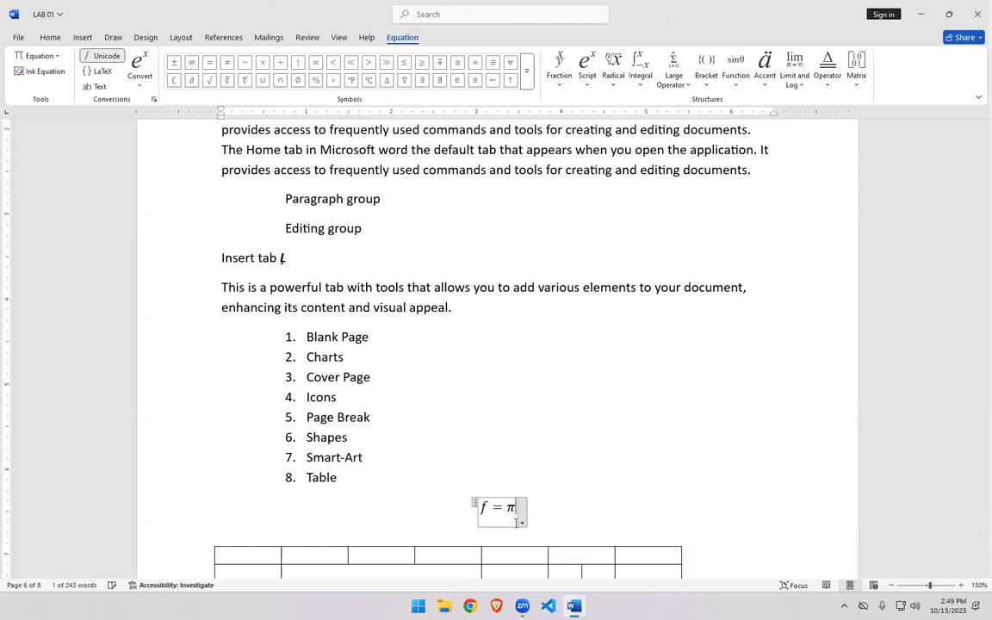
text(MA)
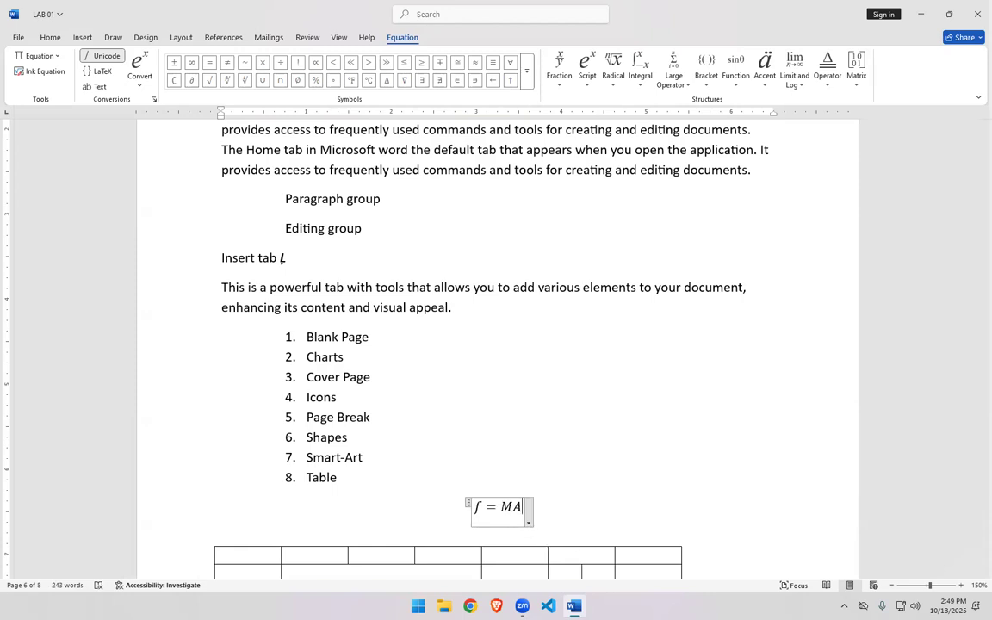
Step: Clear the equation's contents and change the empty equation to inline
key(BackSpace)
key(BackSpace)
key(BackSpace)
key(BackSpace)
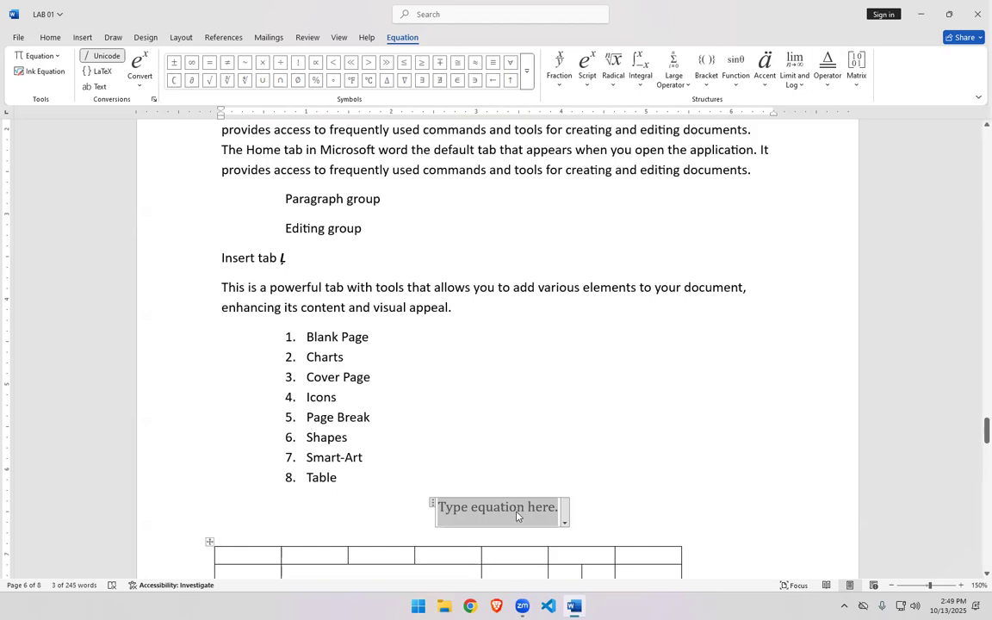
click(565, 524)
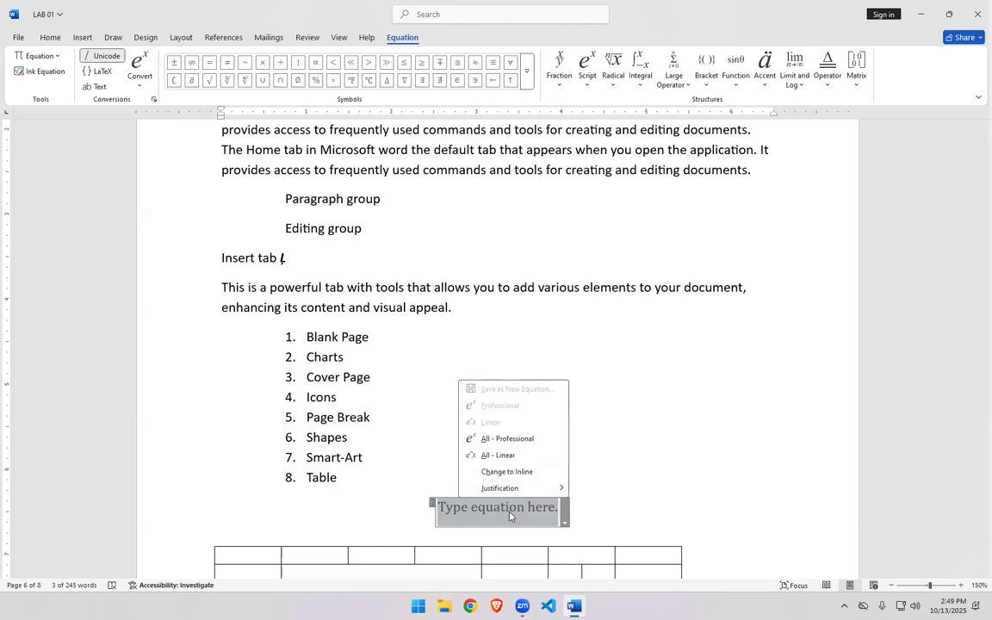
click(521, 472)
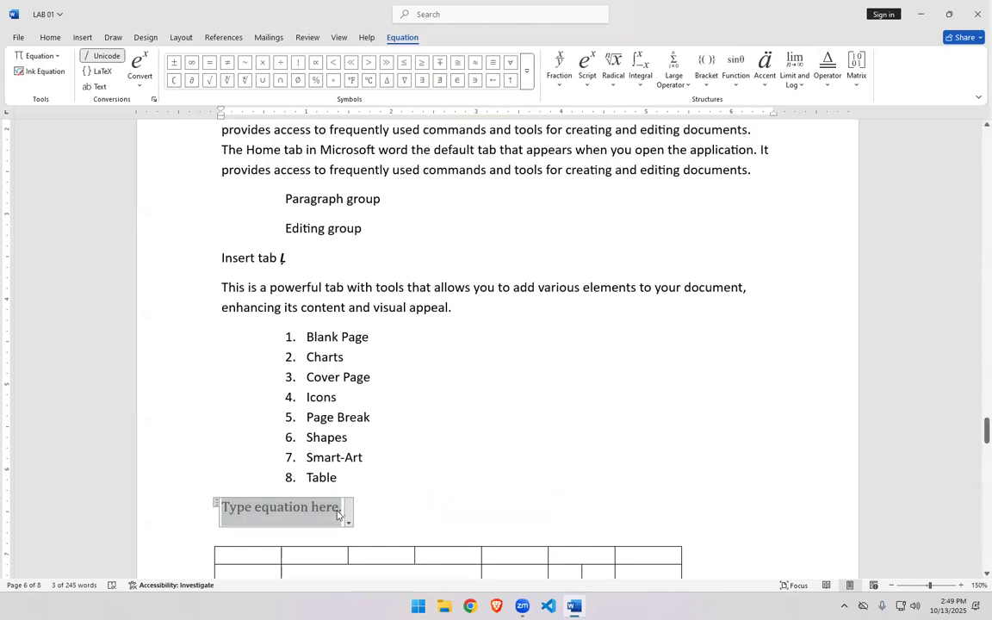
Step: Enter F = MA in the empty inline equation
text(f)
key(BackSpace)
text(F+)
key(BackSpace)
text(= )
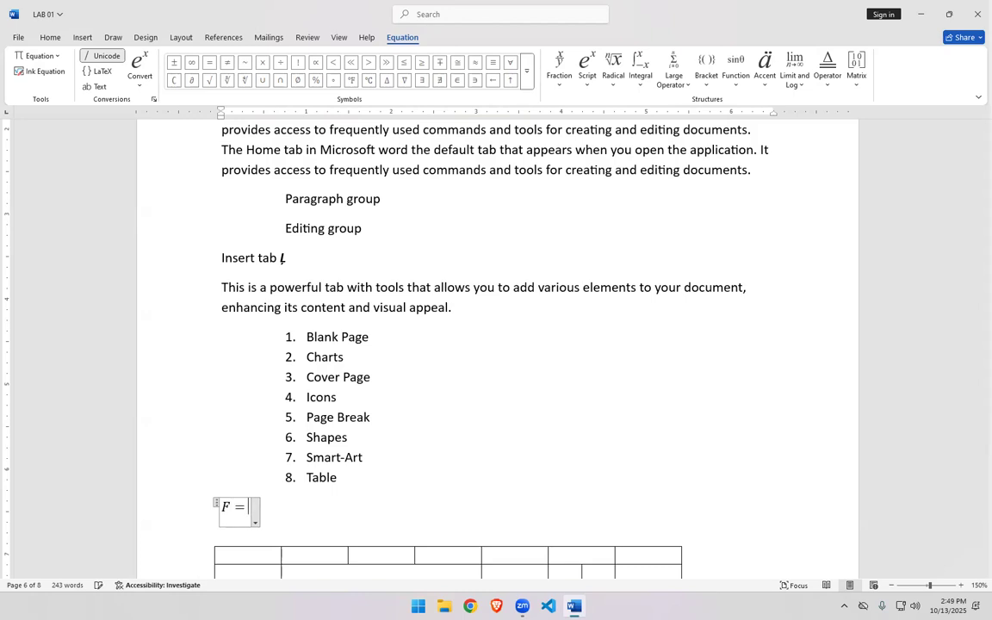
text(MA)
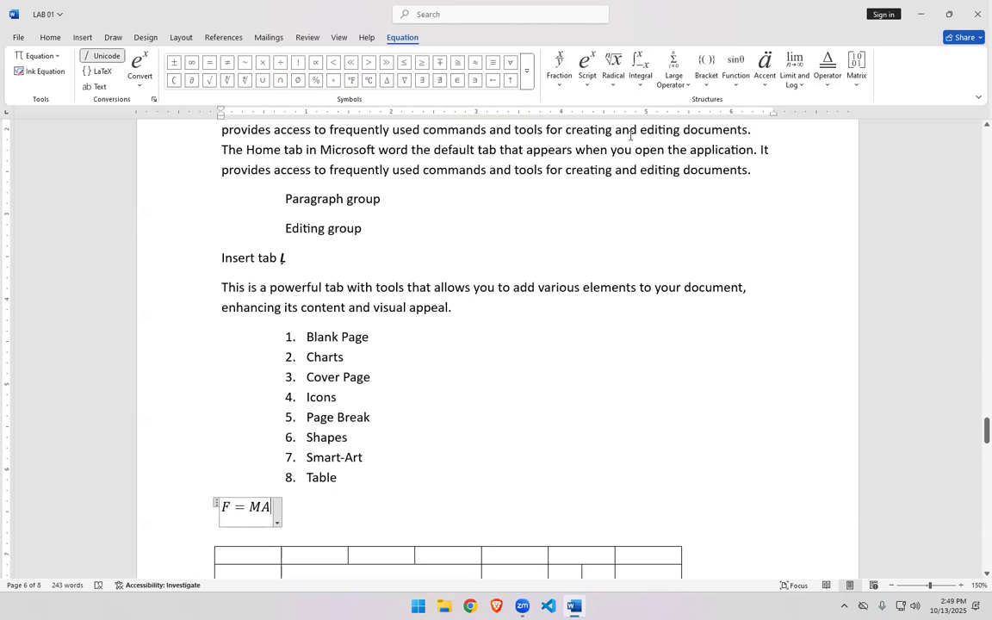
Step: Look through the Fraction and Script structures available for the equation, without inserting any
click(555, 76)
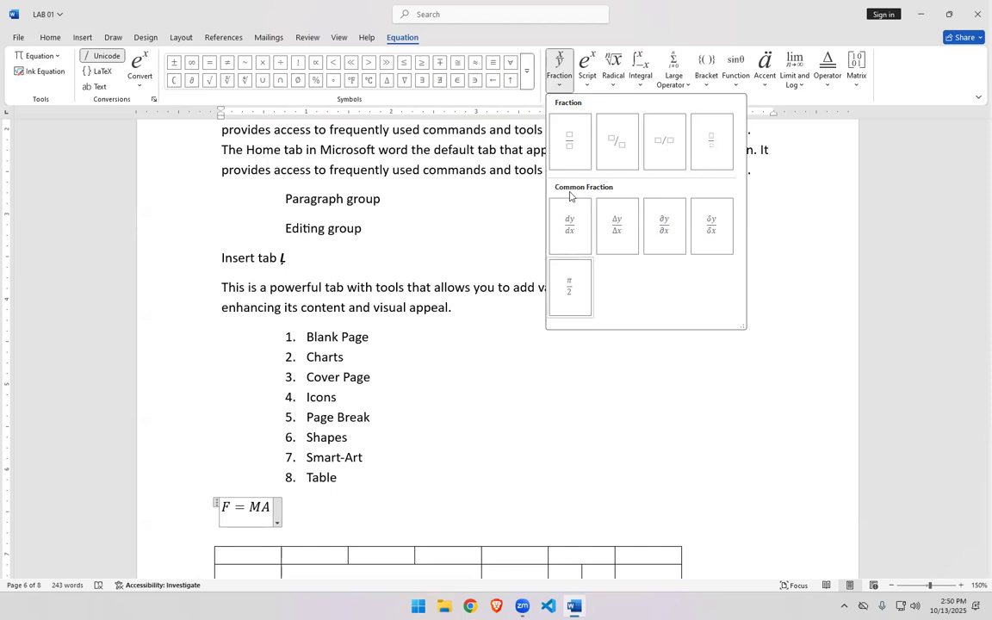
click(587, 79)
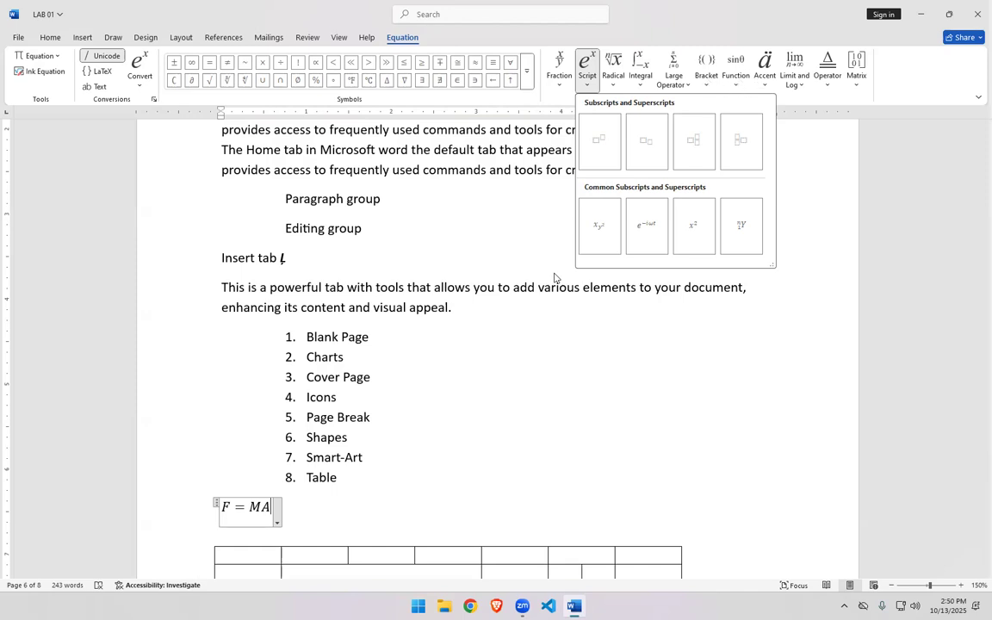
key(Escape)
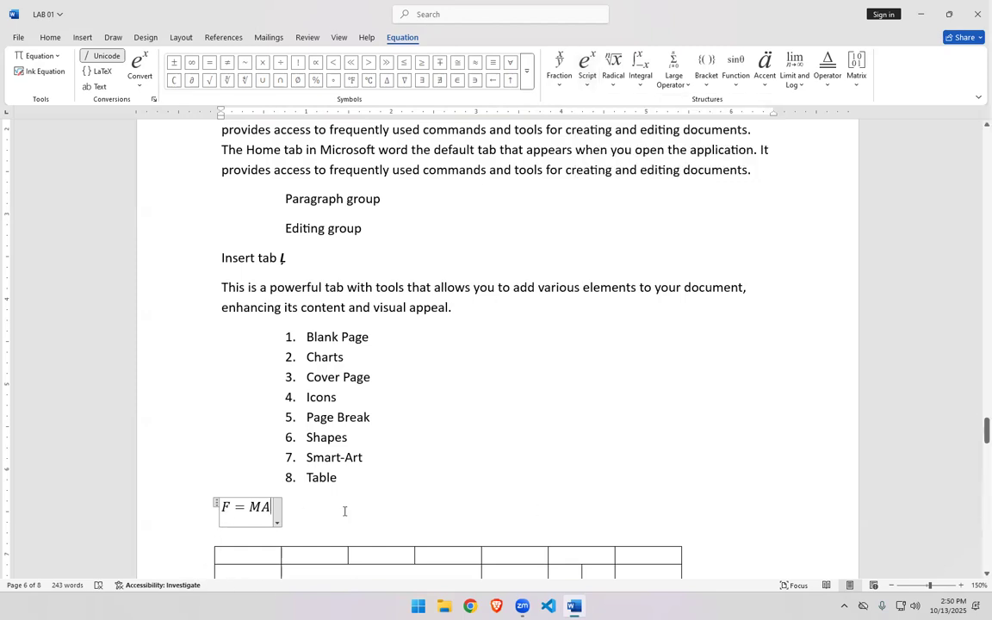
click(82, 38)
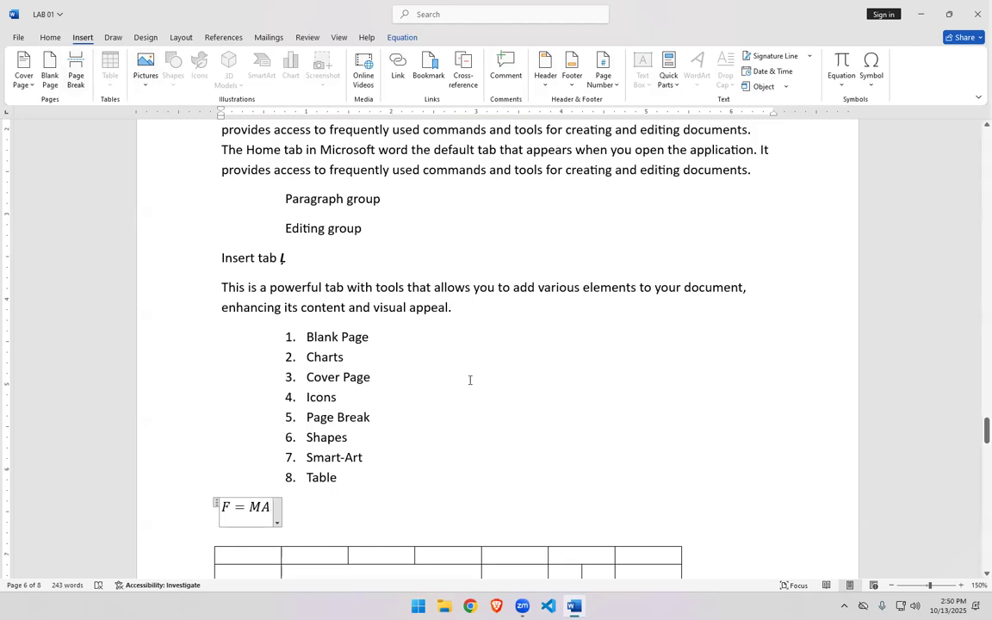
scroll(470, 380, up, 5)
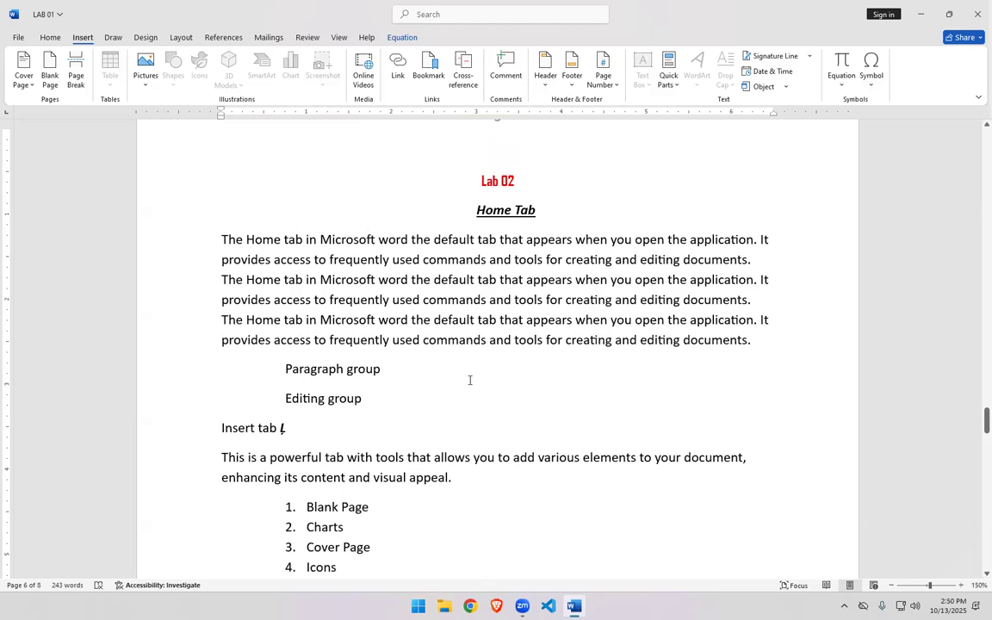
scroll(470, 380, up, 3)
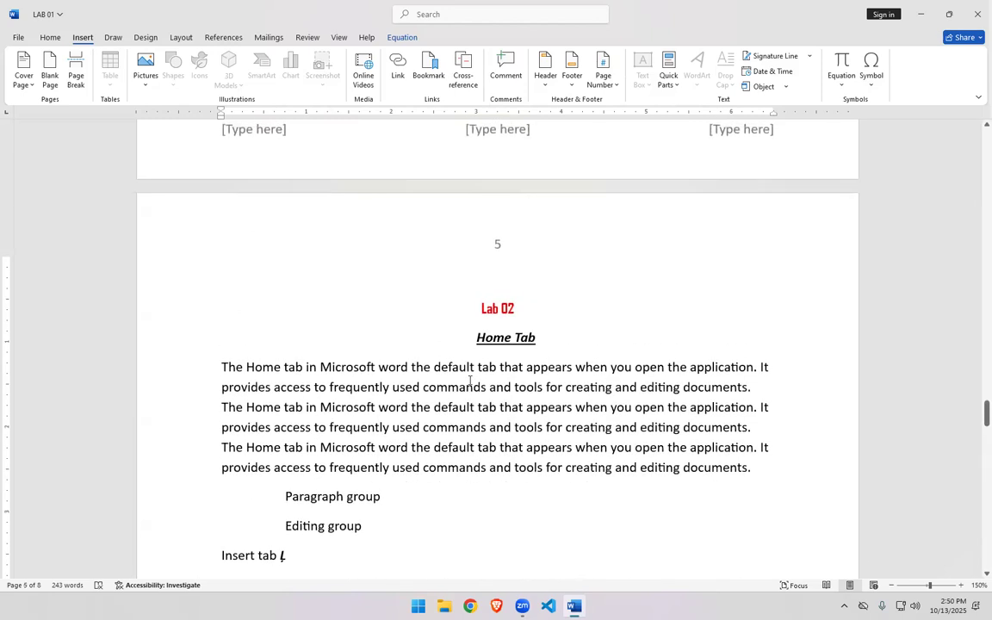
scroll(470, 380, down, 4)
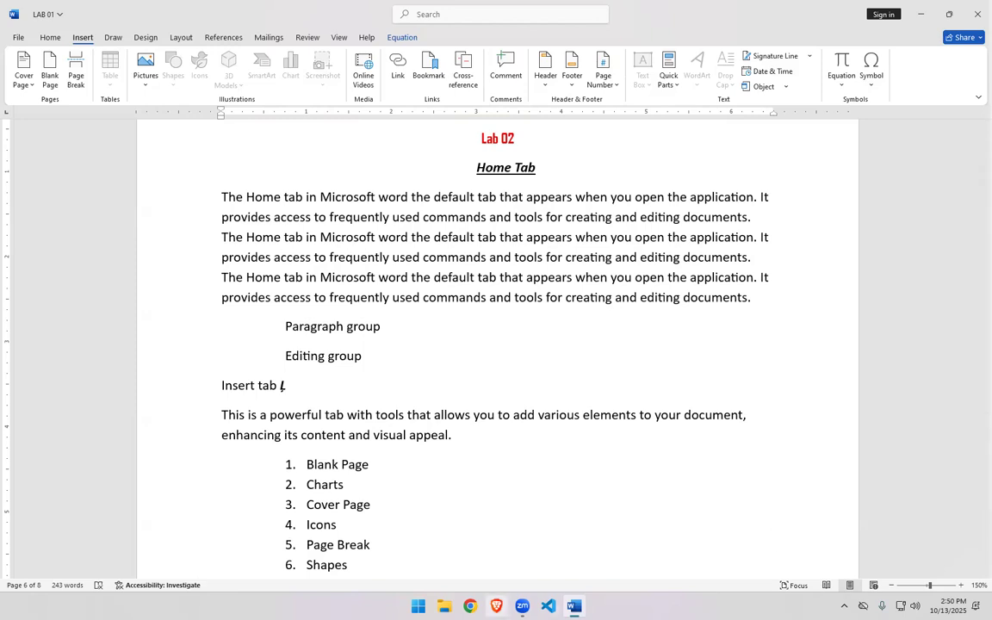
mouse_move(574, 606)
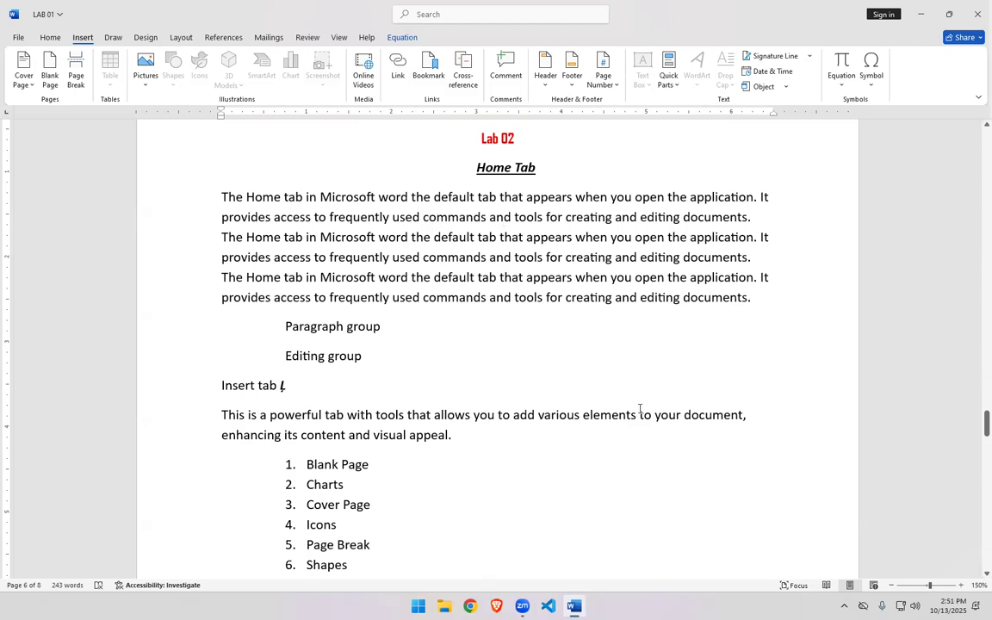
scroll(640, 408, down, 2)
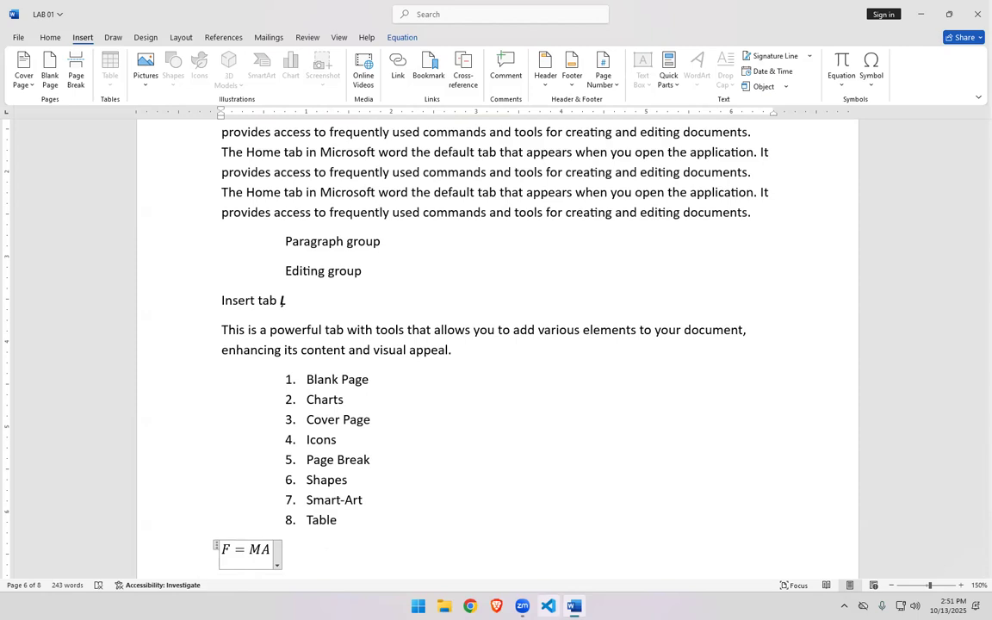
Step: Switch to Zoom's screen sharing meeting controls and minimize the LAB 01 document window to show the desktop
click(523, 606)
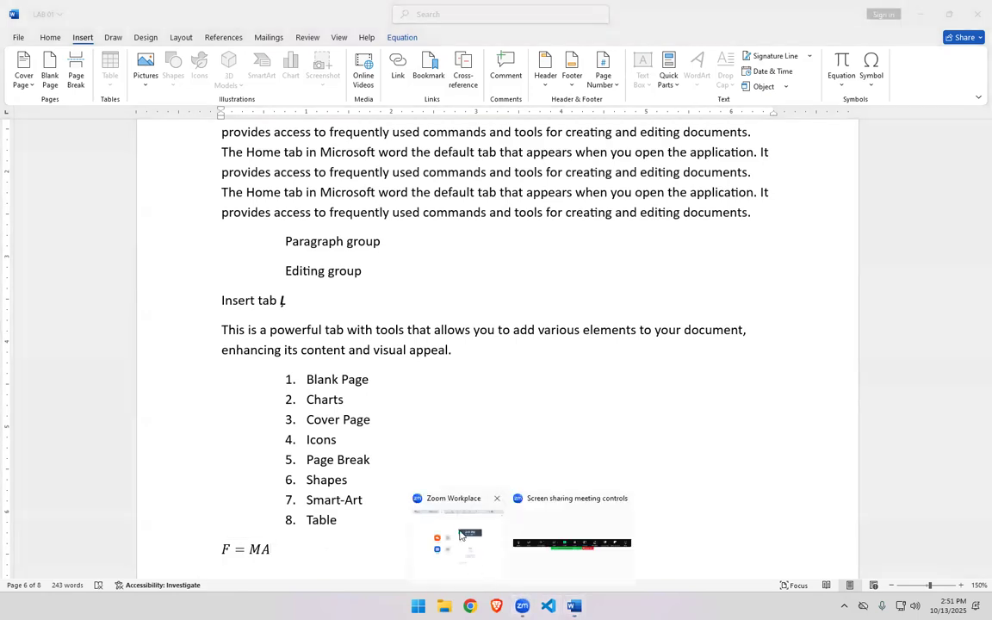
click(548, 545)
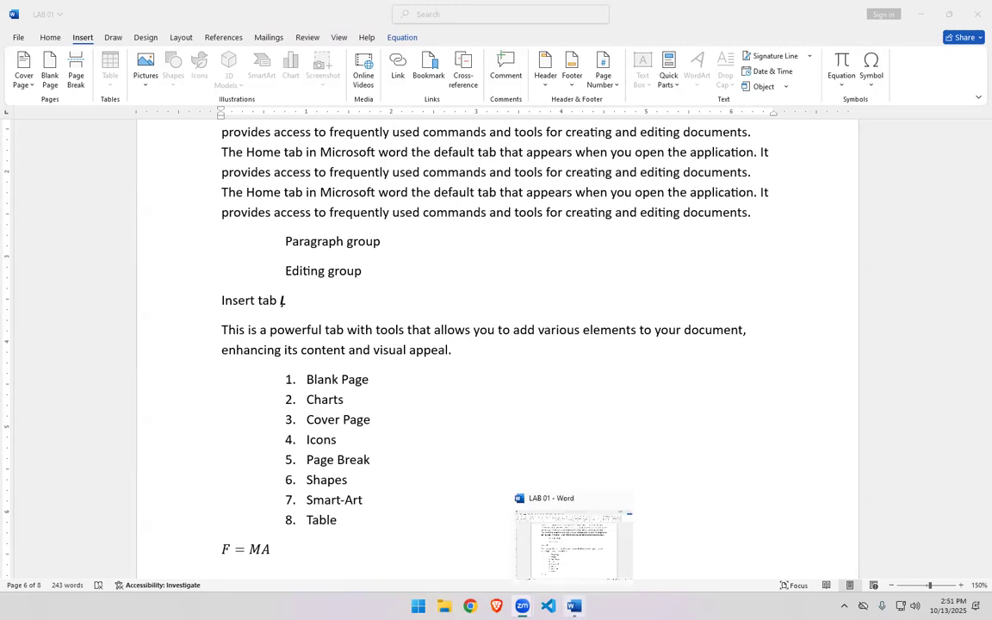
click(574, 607)
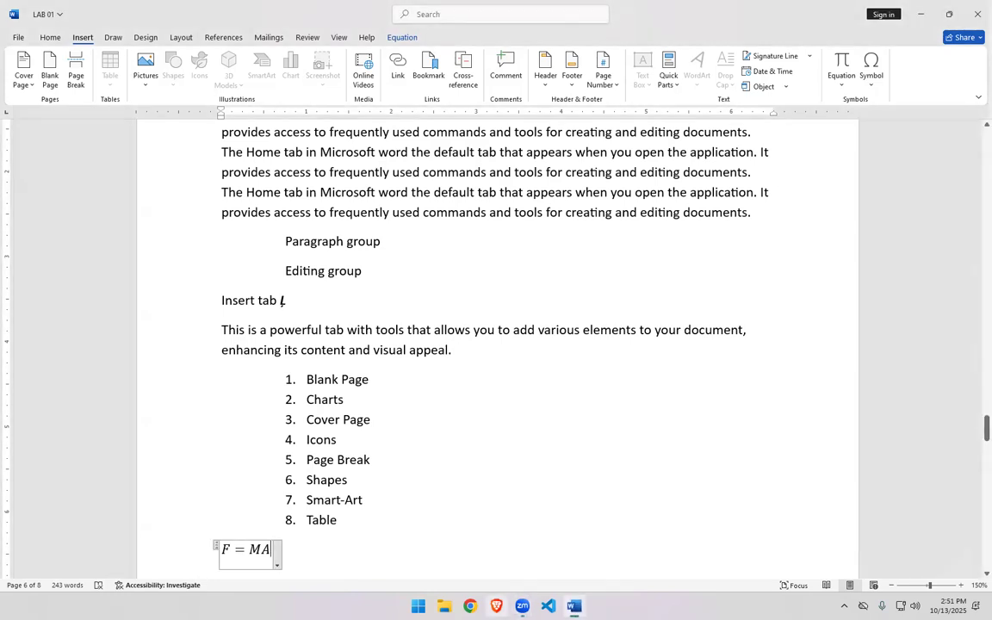
mouse_move(522, 607)
click(556, 565)
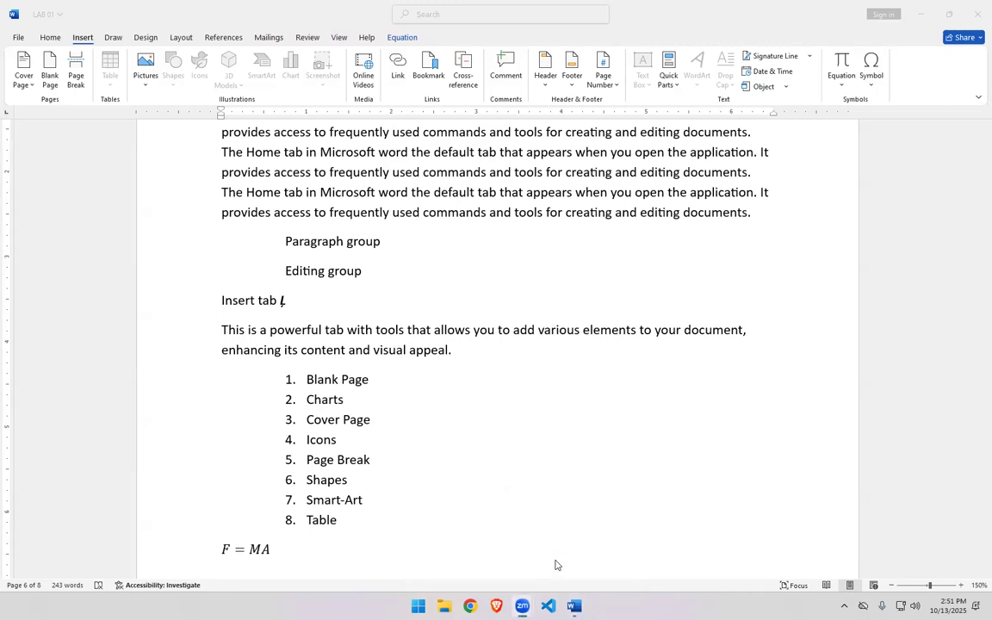
click(930, 12)
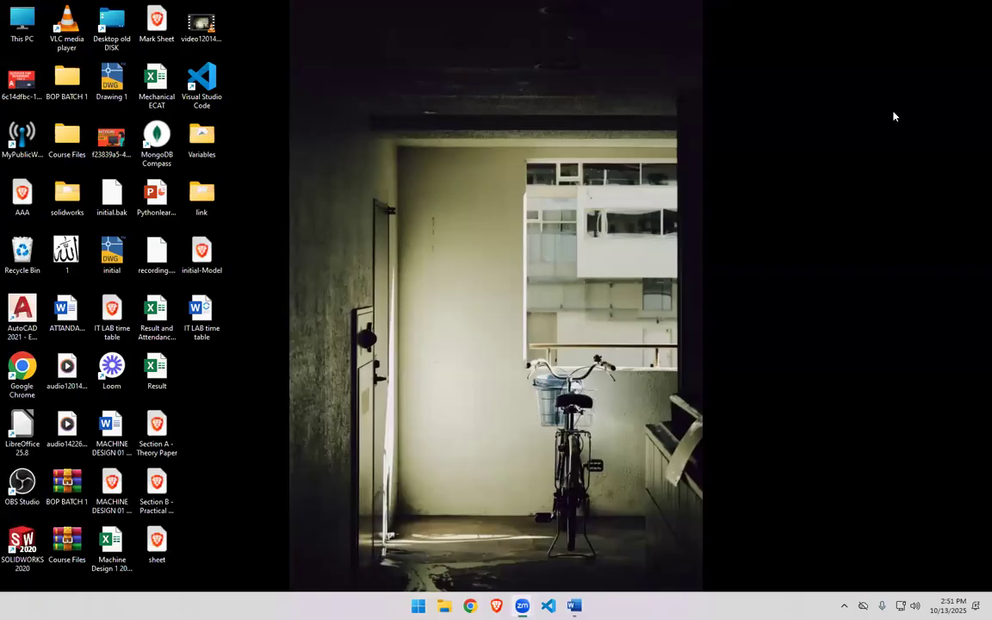